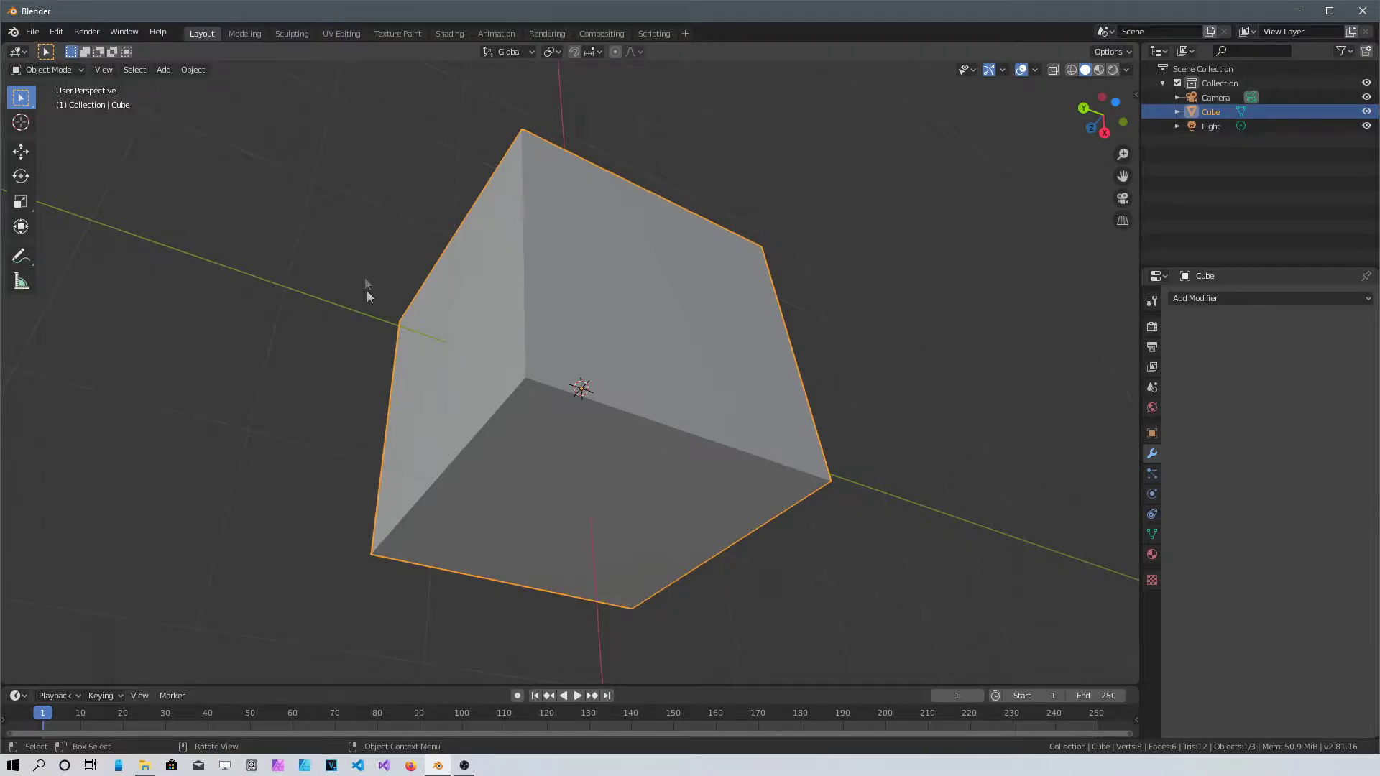
Switch the default cube to Edit Mode and bring up its mesh context menu.
right_click(526, 279)
key("Tab")
right_click(563, 227)
mouse_move(468, 183)
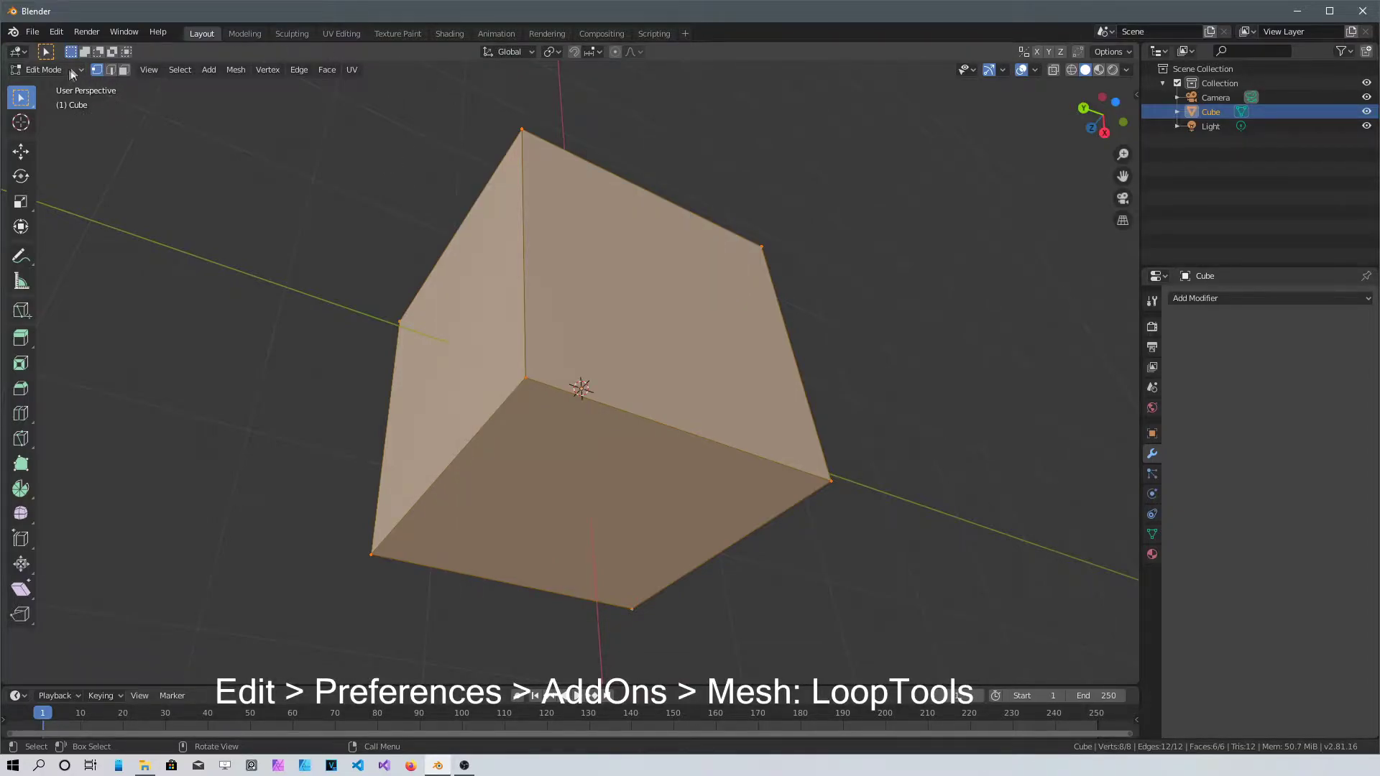
Check the Mesh: LoopTools entry in the add-on preferences, then close the preferences.
left_click(56, 31)
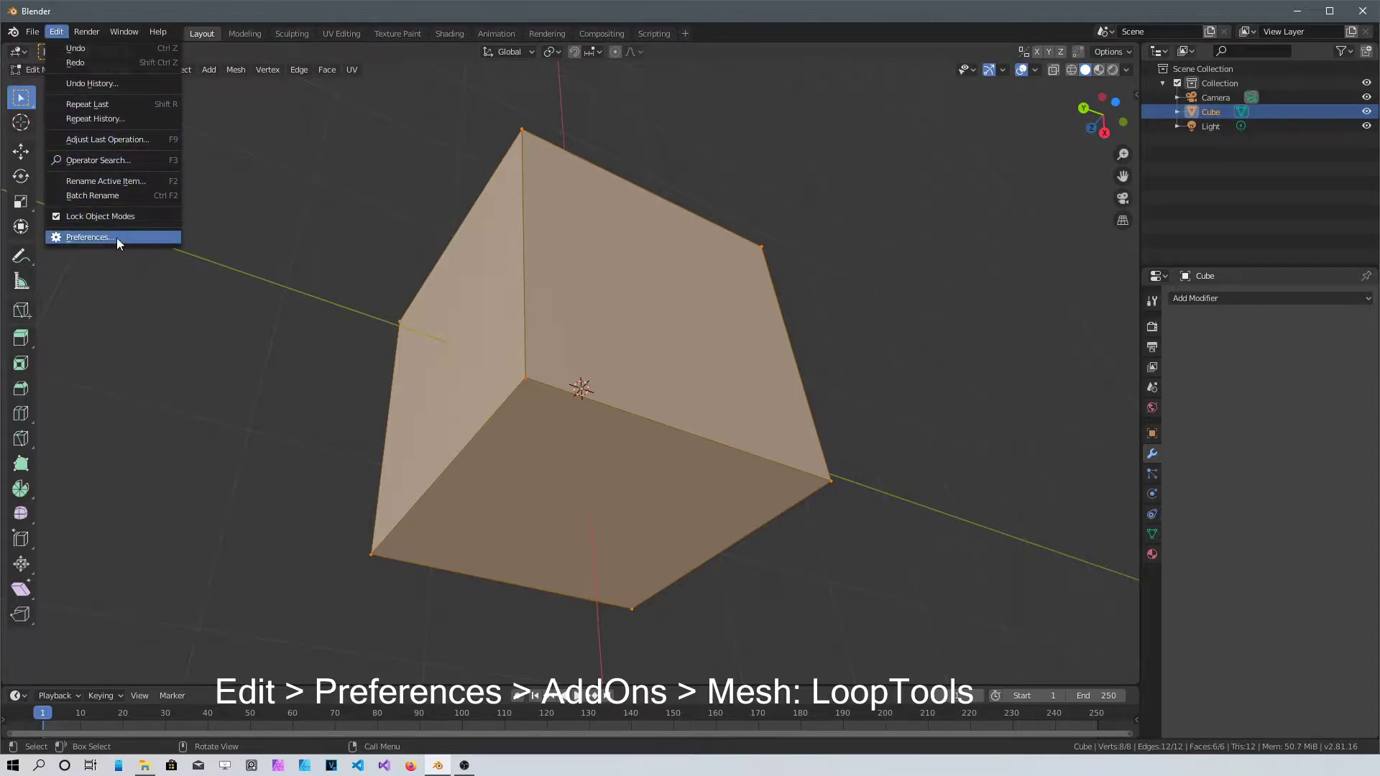
left_click(118, 239)
scroll(345, 248, "down", 8)
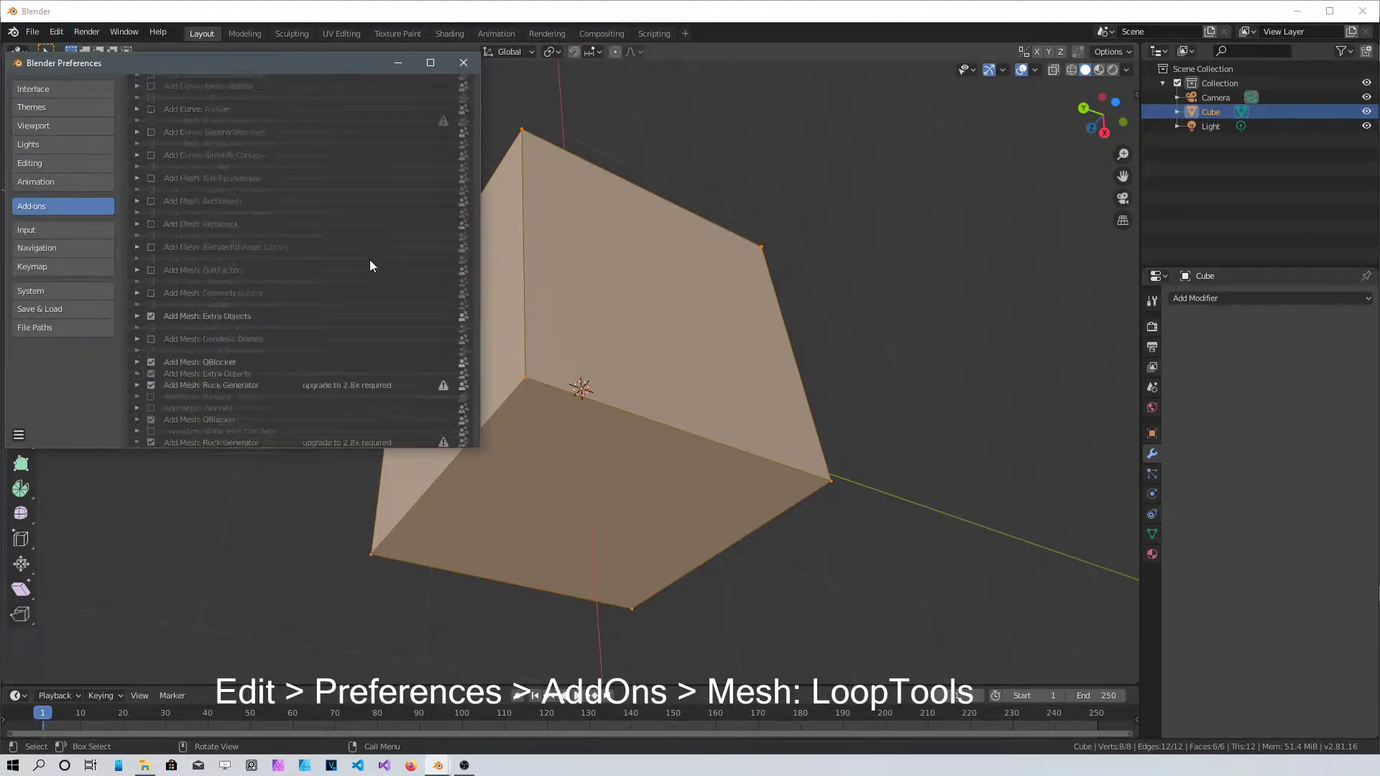
scroll(370, 264, "down", 10)
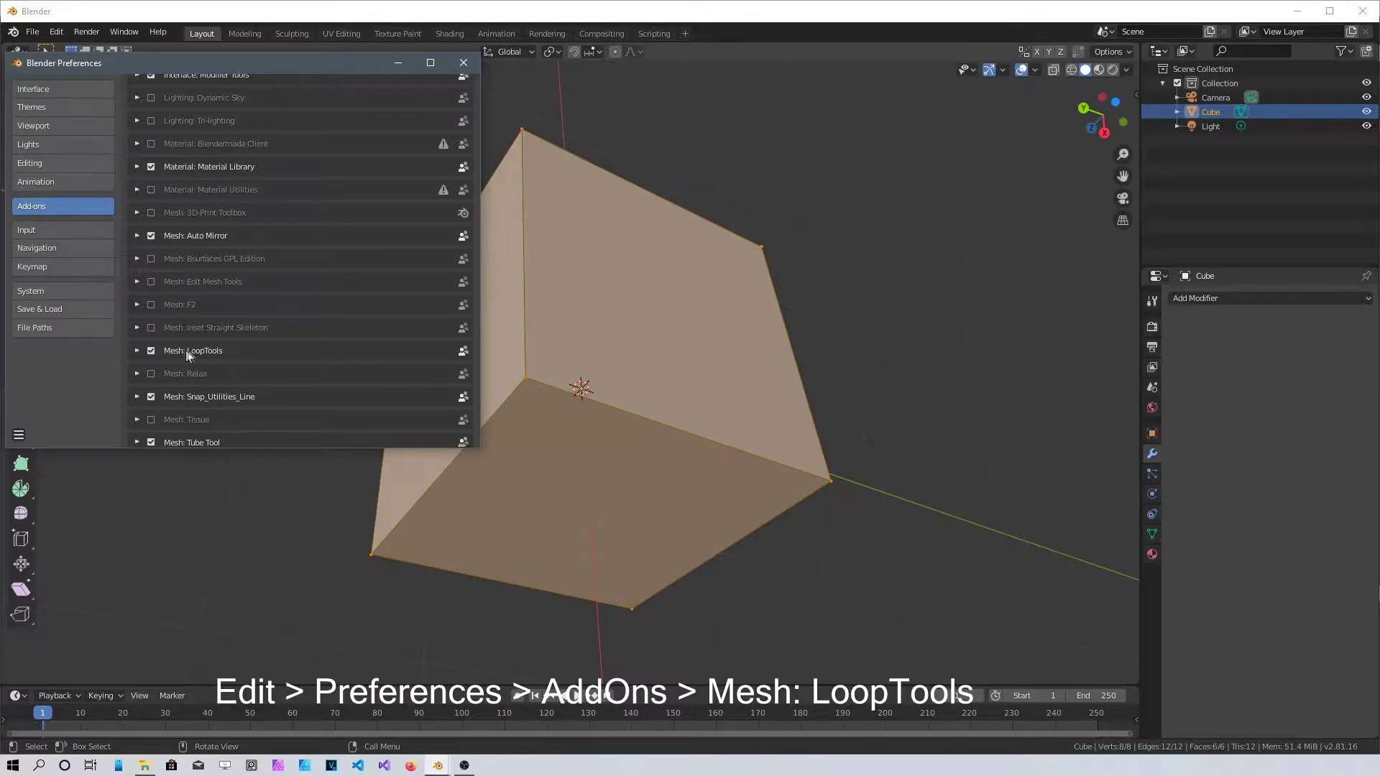
left_click(464, 63)
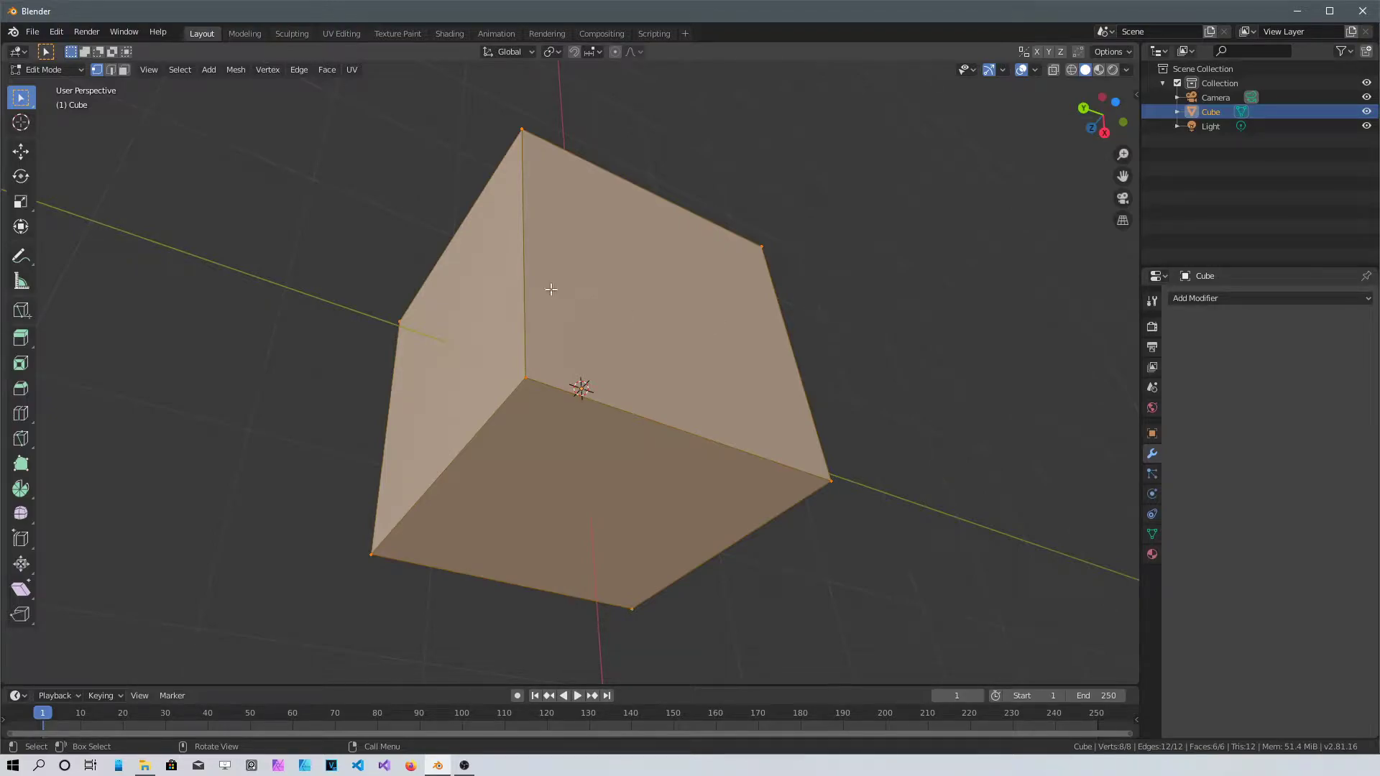
Open the shortcut change for the mesh Bisect command.
left_click(236, 70)
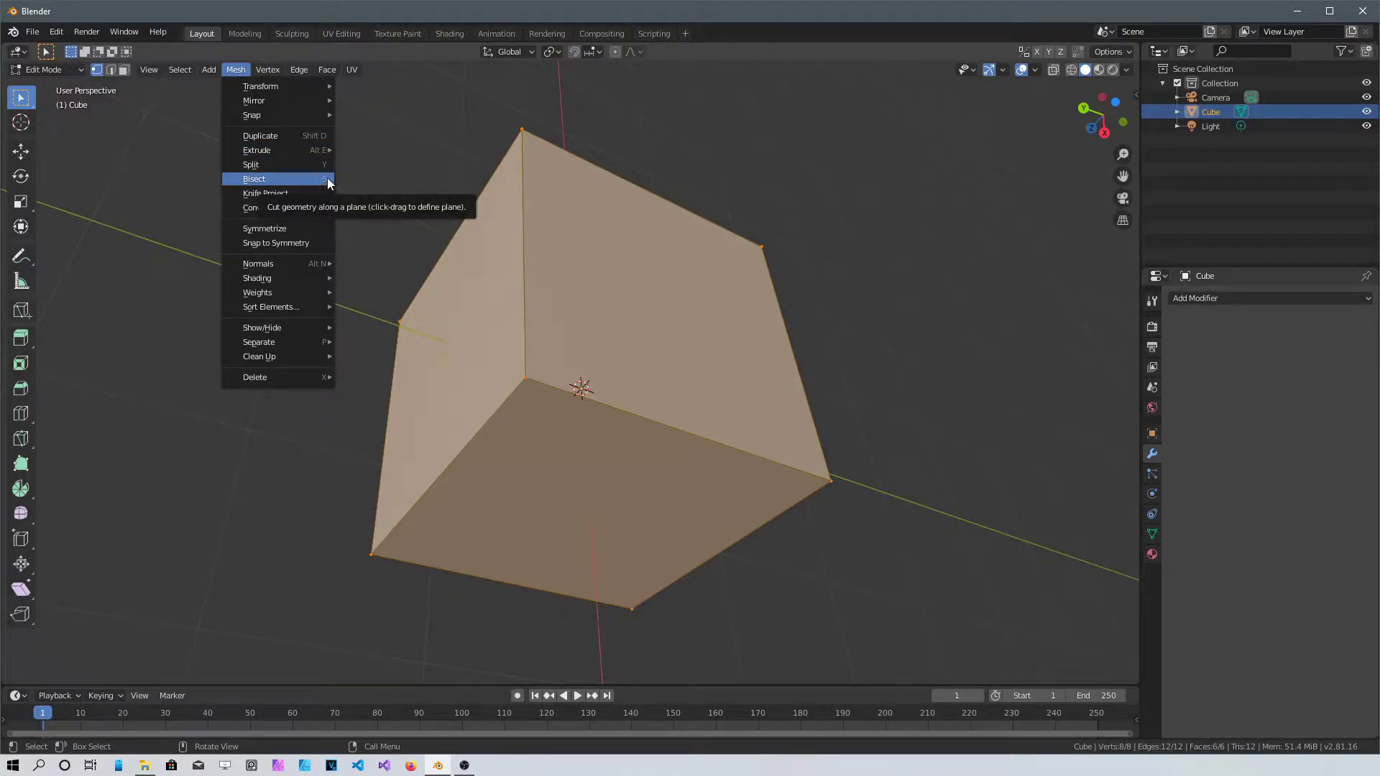
right_click(278, 178)
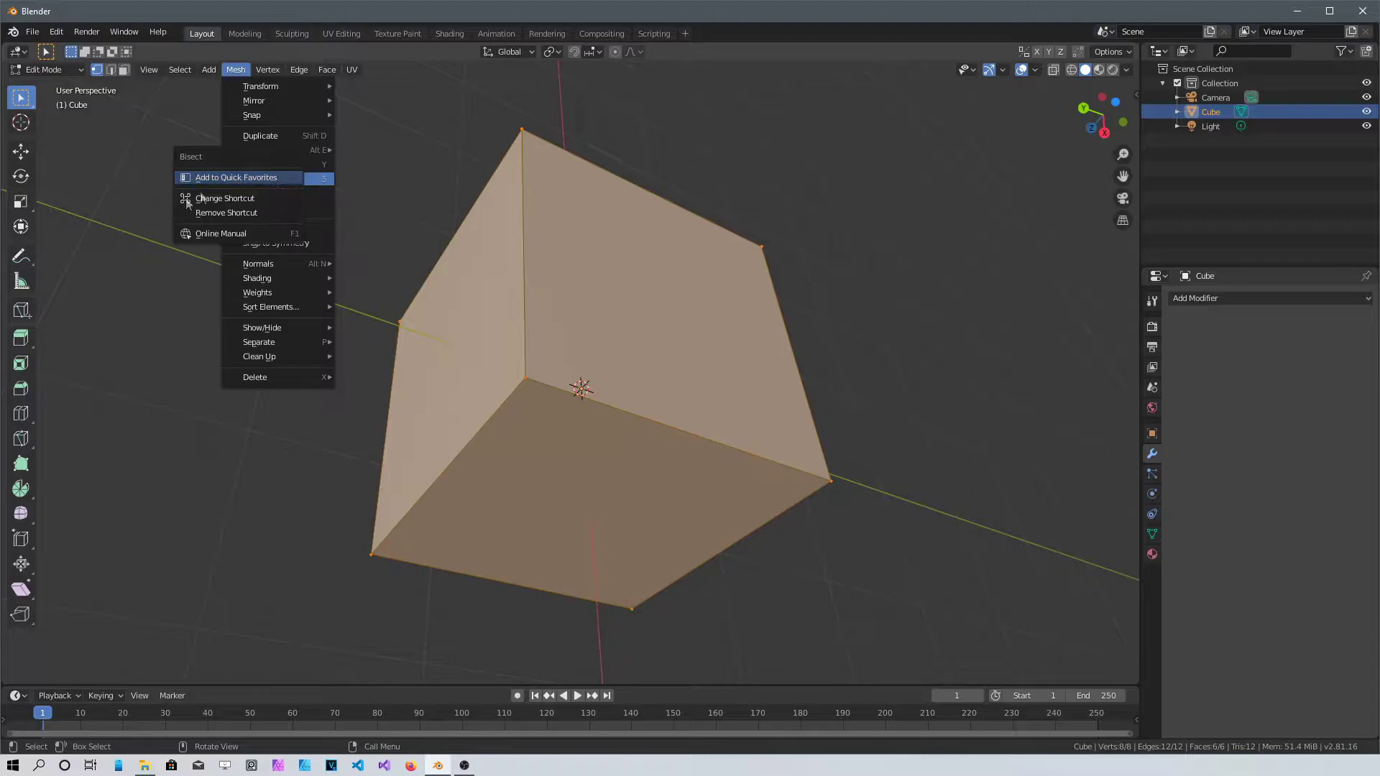
left_click(298, 197)
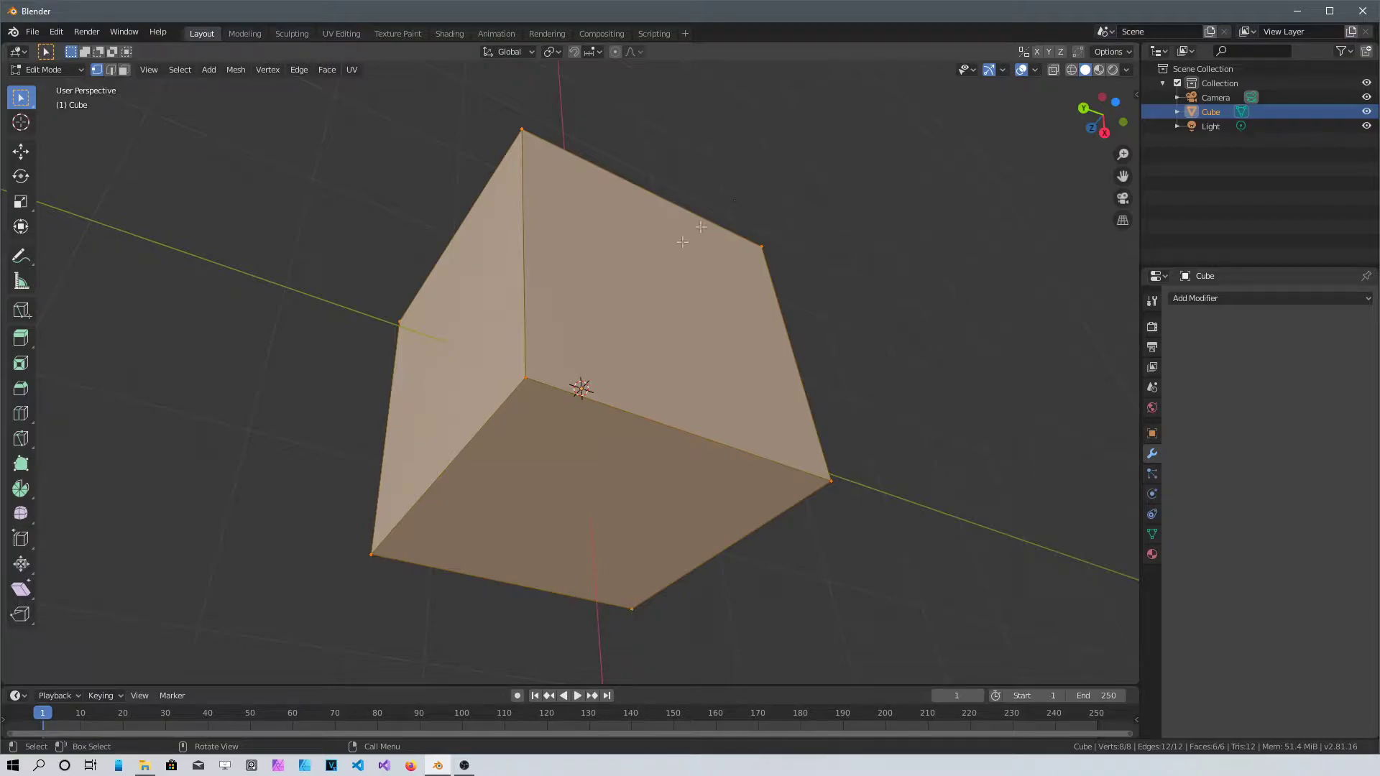
Bisect the fully selected cube diagonally across one corner, with Fill and Clear Outer enabled, to slice that corner off.
middle_click_drag(745, 312, 762, 367)
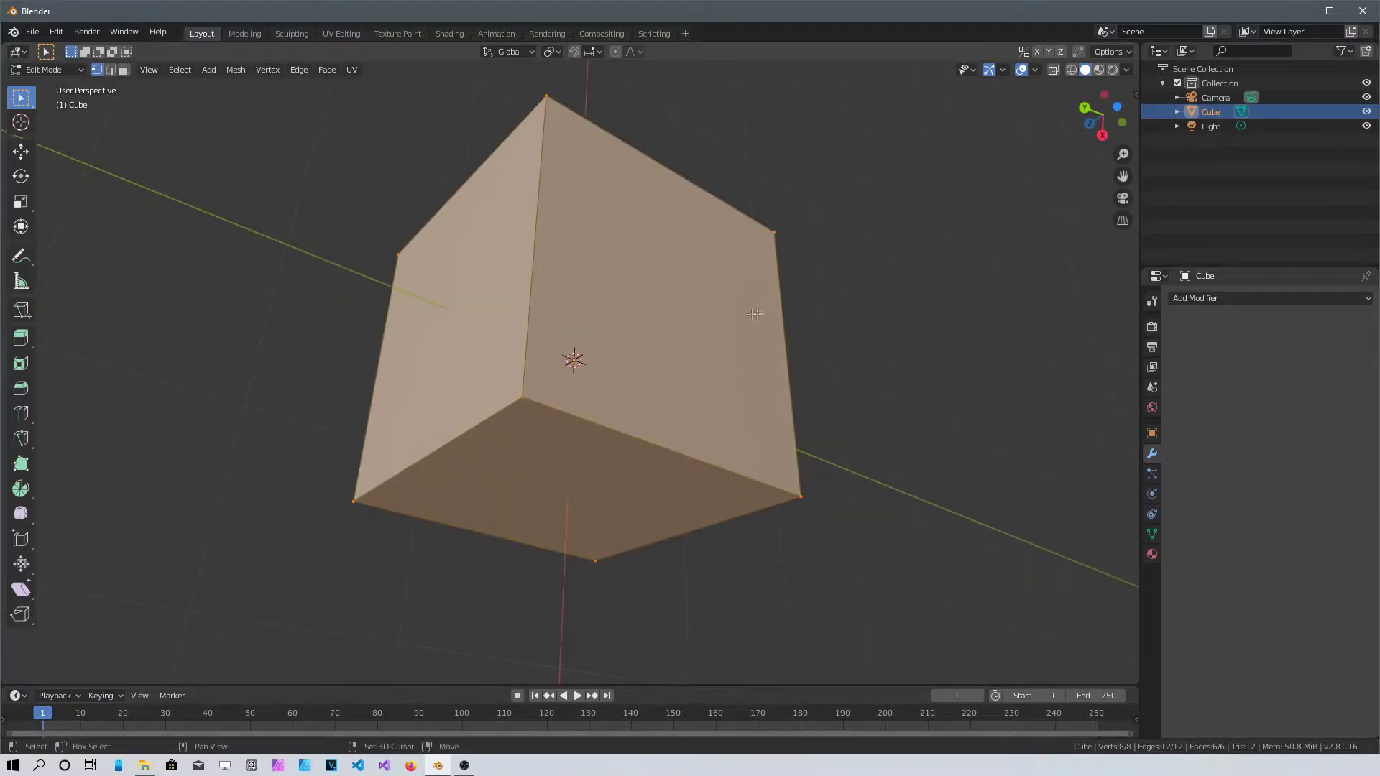
middle_click_drag(757, 311, 798, 355)
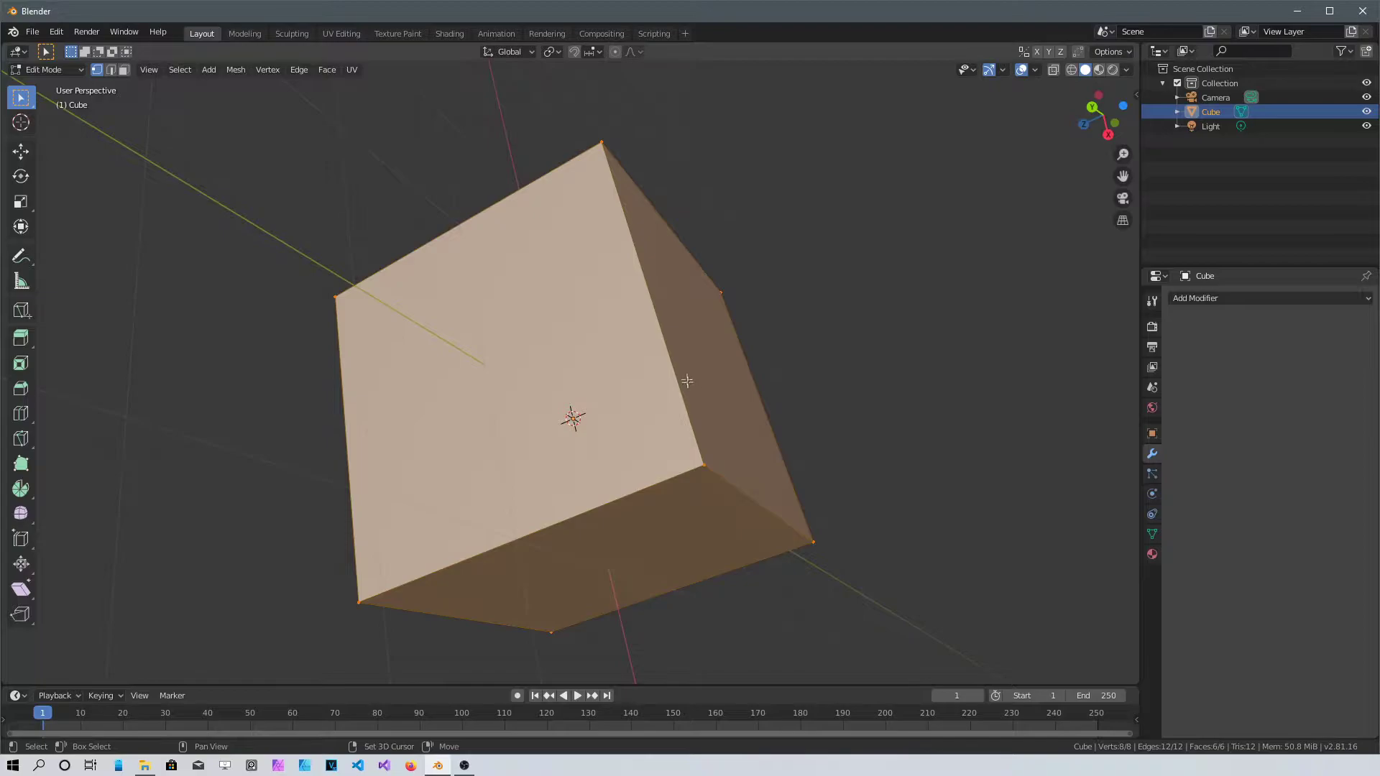
middle_click_drag(611, 363, 670, 359, "shift")
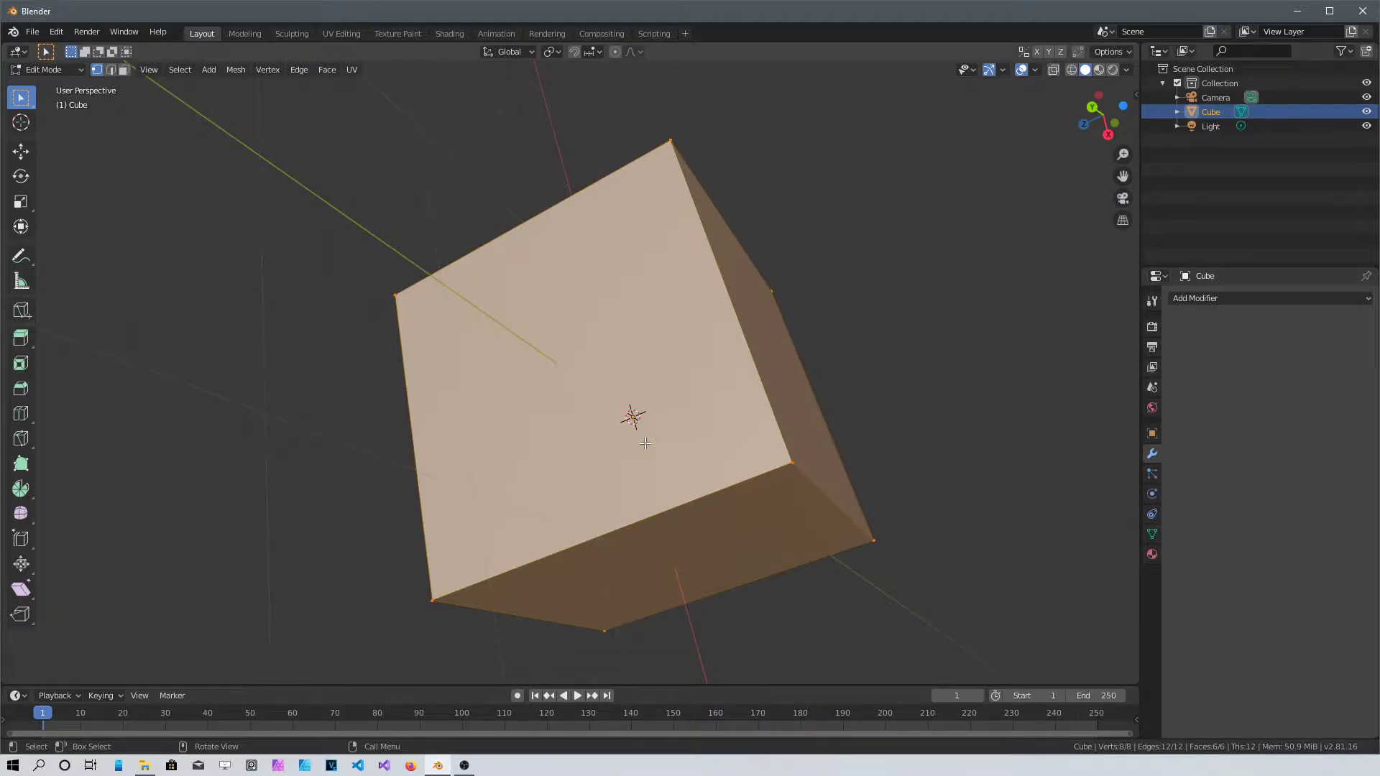
key("k")
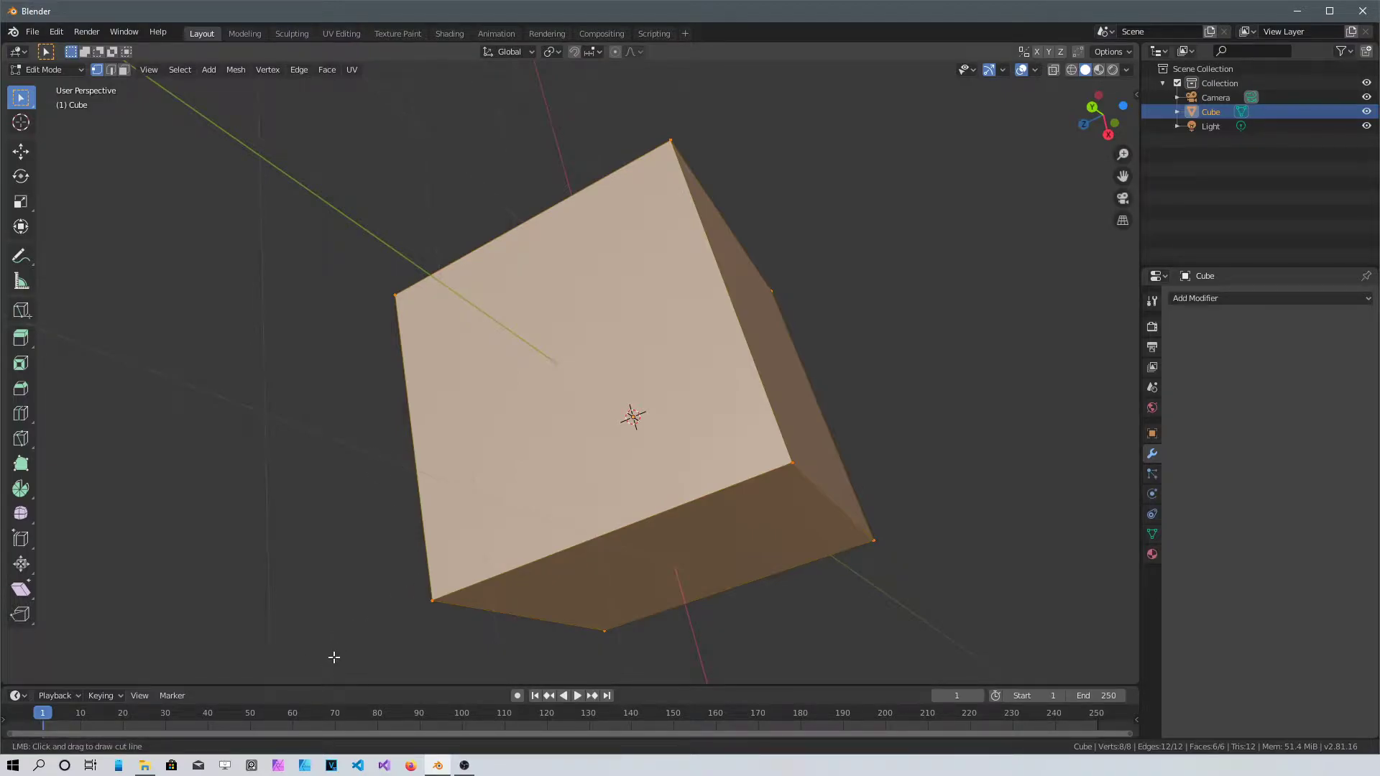
left_click_drag(334, 657, 601, 74)
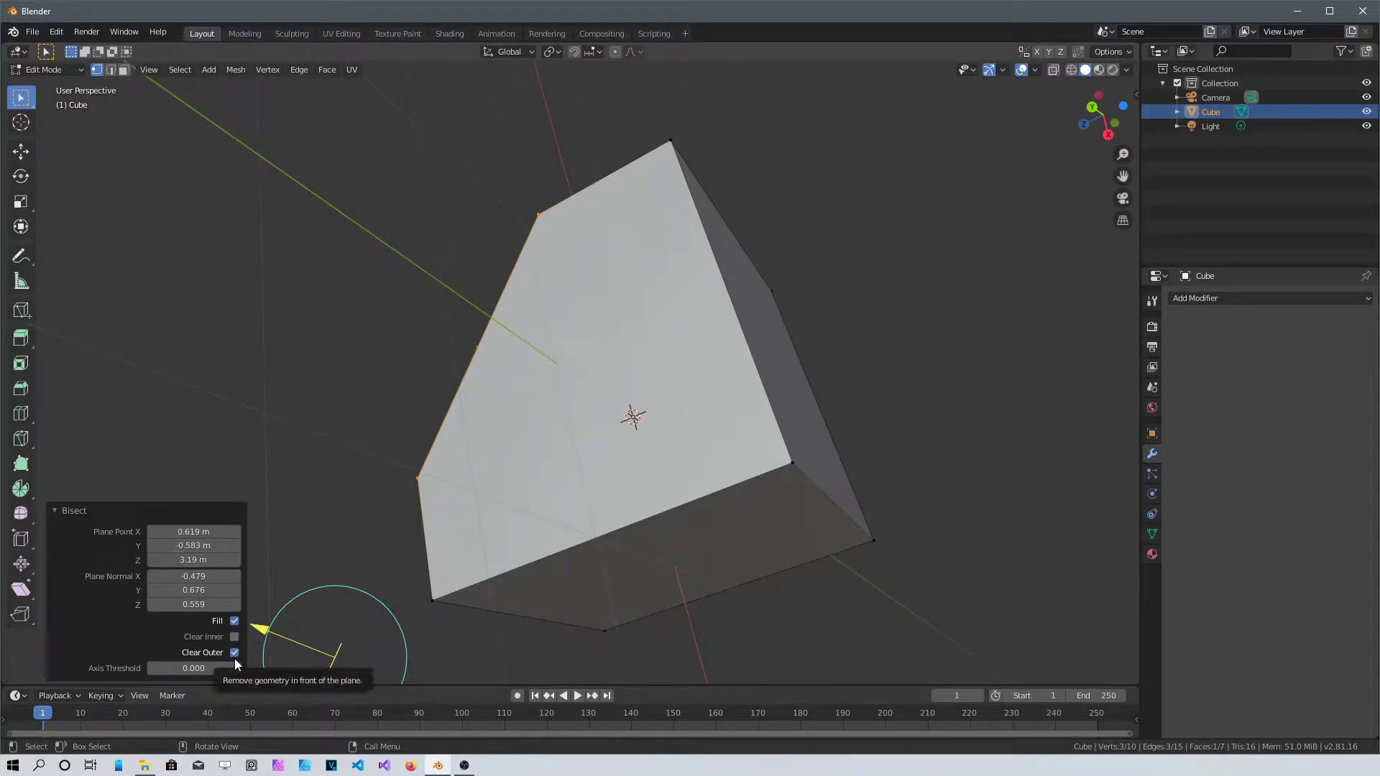
left_click(250, 179)
Turn off Backface Culling in the viewport shading options so the filled cut face displays as solid.
middle_click_drag(451, 391, 702, 447)
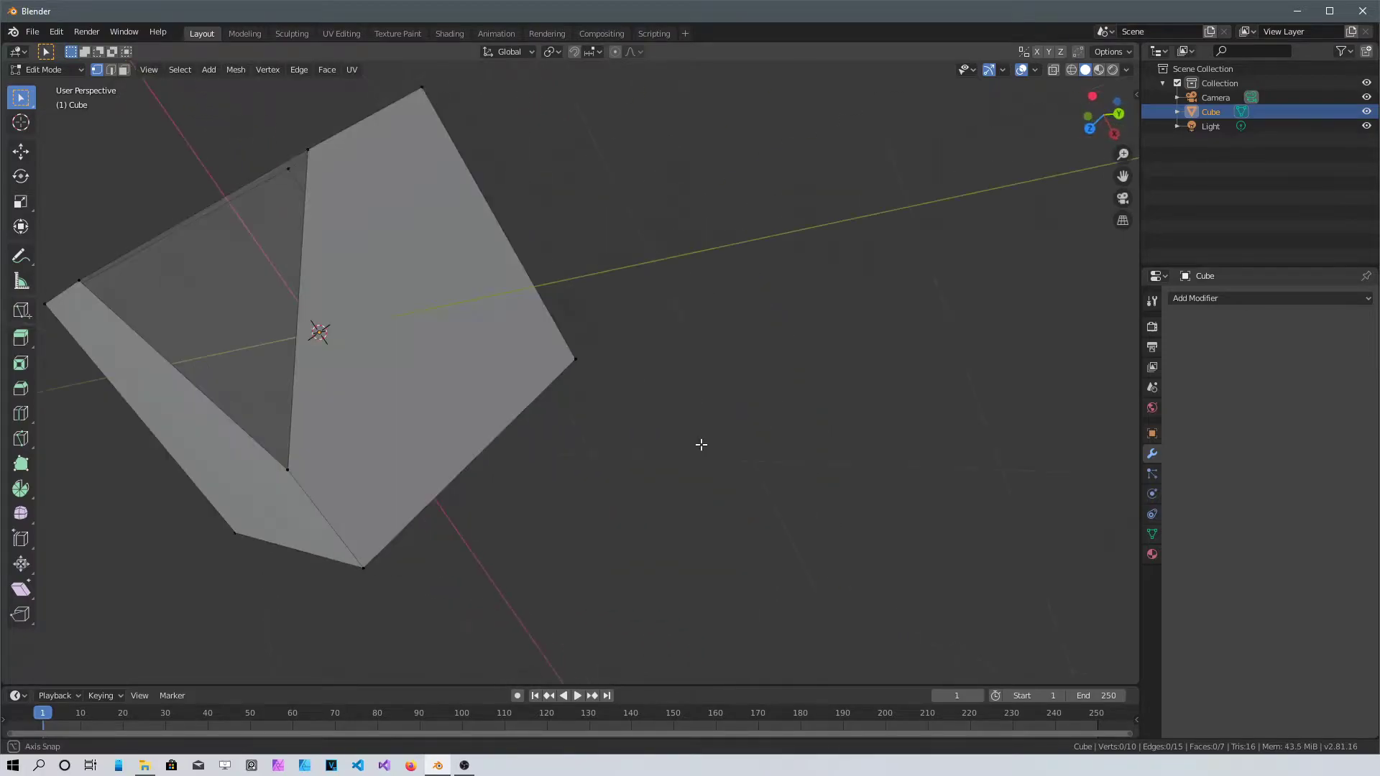
middle_click_drag(434, 305, 542, 382)
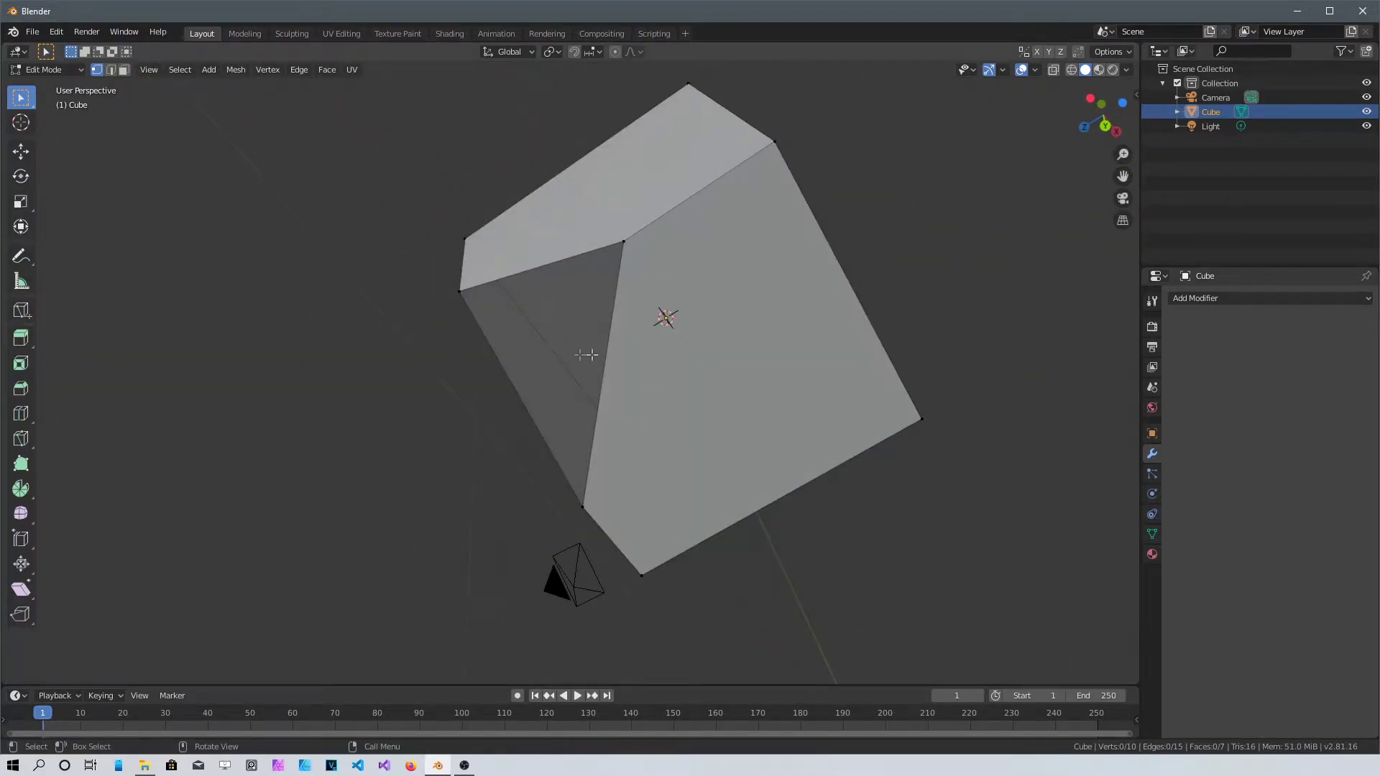
left_click(1124, 69)
left_click(1047, 344)
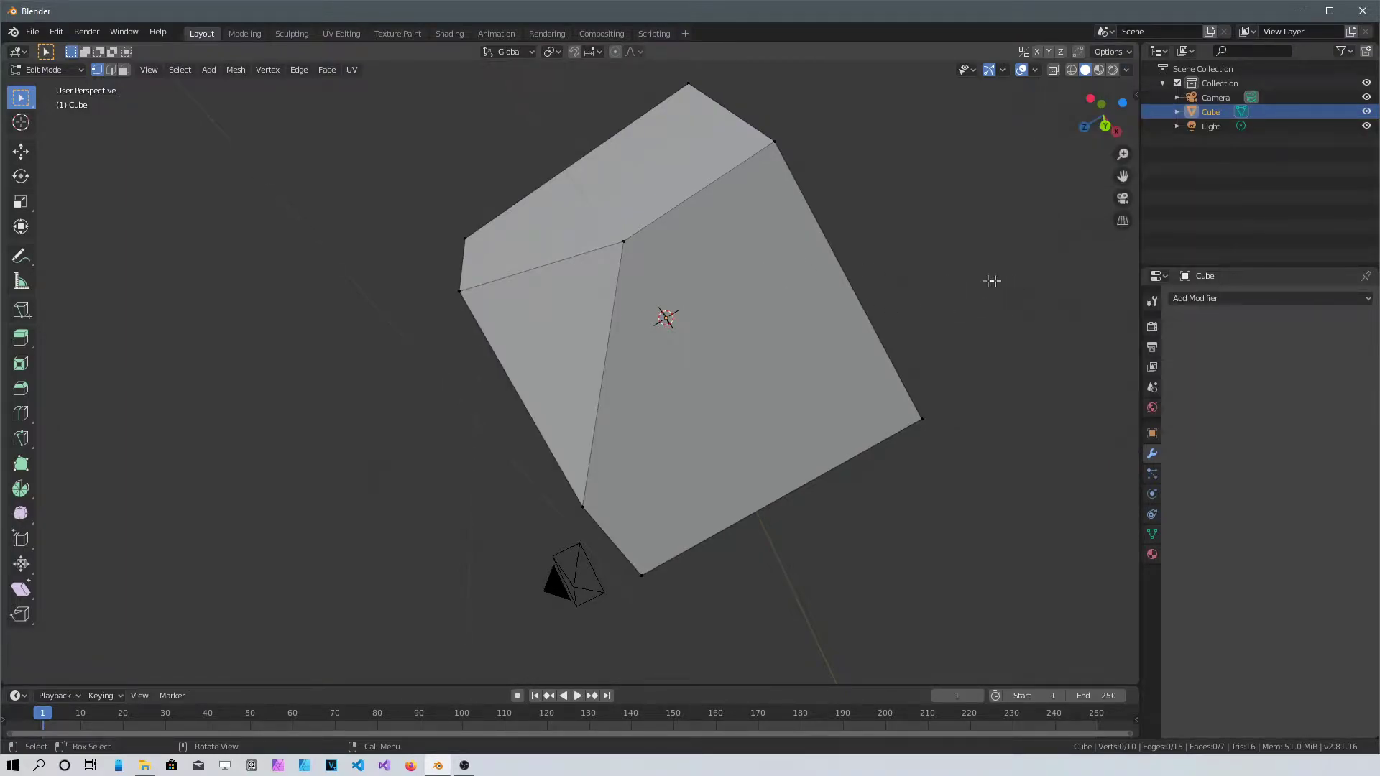
mouse_move(992, 283)
middle_mouse_down()
mouse_move(842, 374)
mouse_move(696, 243)
mouse_move(828, 367)
mouse_move(842, 327)
mouse_move(712, 357)
mouse_move(647, 296)
mouse_move(810, 373)
mouse_move(756, 305)
mouse_move(832, 364)
mouse_move(754, 326)
mouse_move(804, 428)
middle_mouse_up()
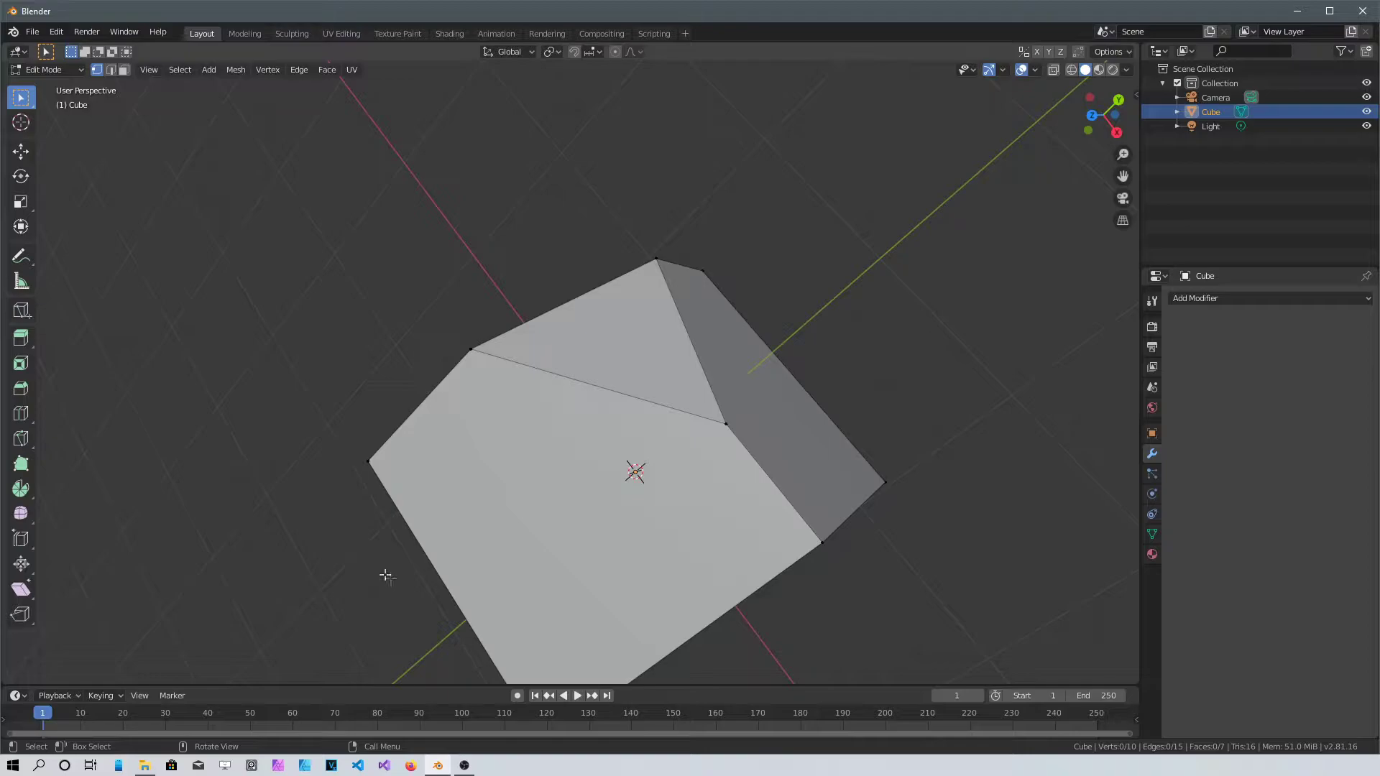
Select the whole mesh and bisect off a second corner beside the first cut.
key("a")
key("k")
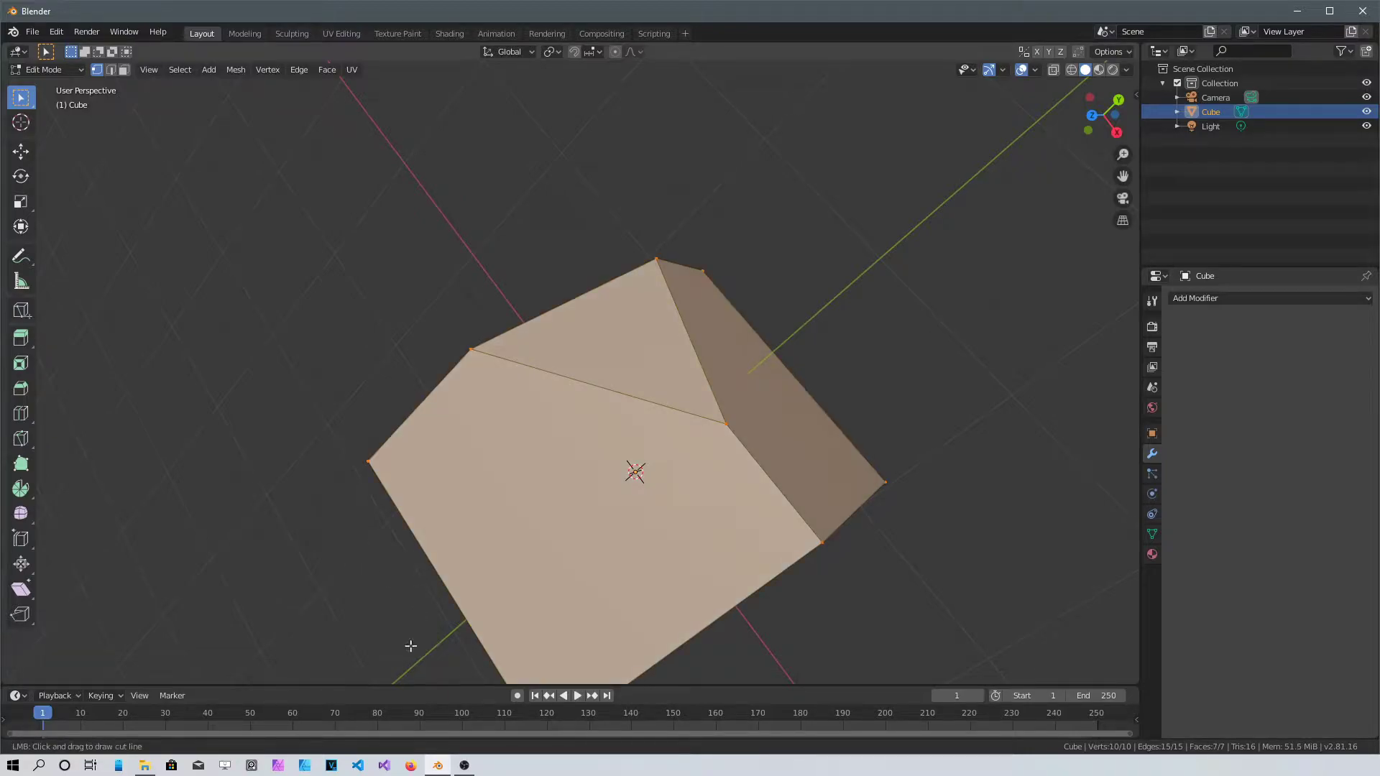
left_click_drag(410, 646, 503, 153)
key("Return")
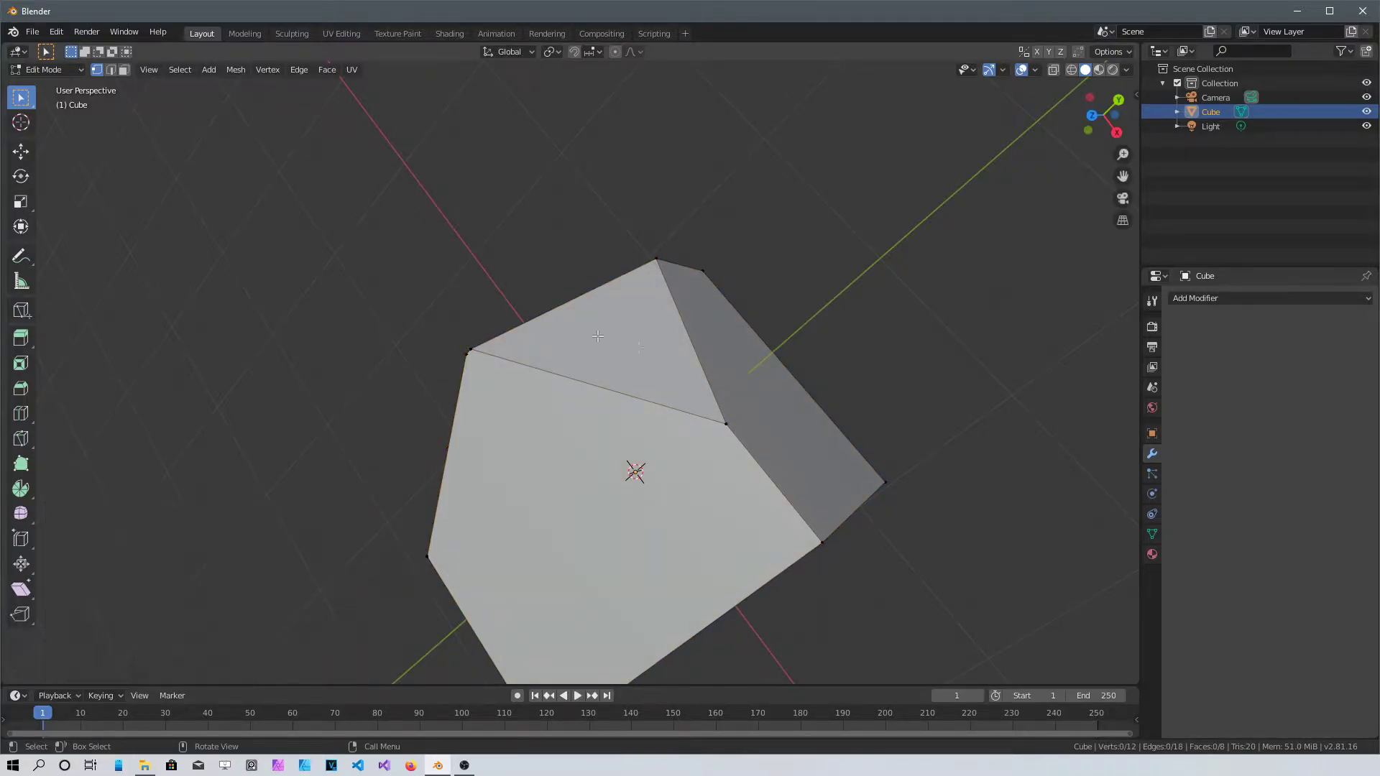
Select all geometry and bisect off a third corner with a slanted cut on the uncut end of the block.
middle_click_drag(597, 335, 577, 369)
key("a")
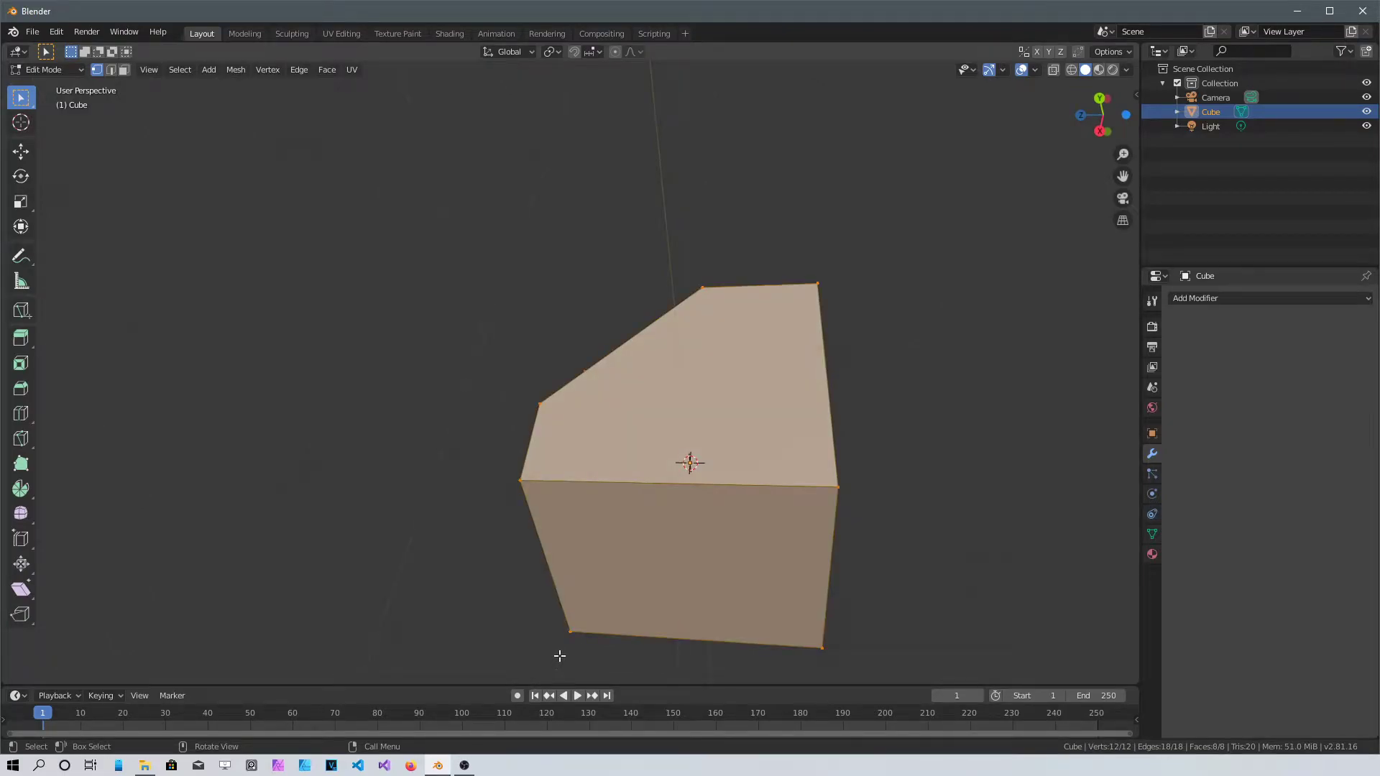
key("k")
left_click_drag(620, 656, 463, 355)
left_click(914, 385)
middle_click_drag(914, 384, 914, 297)
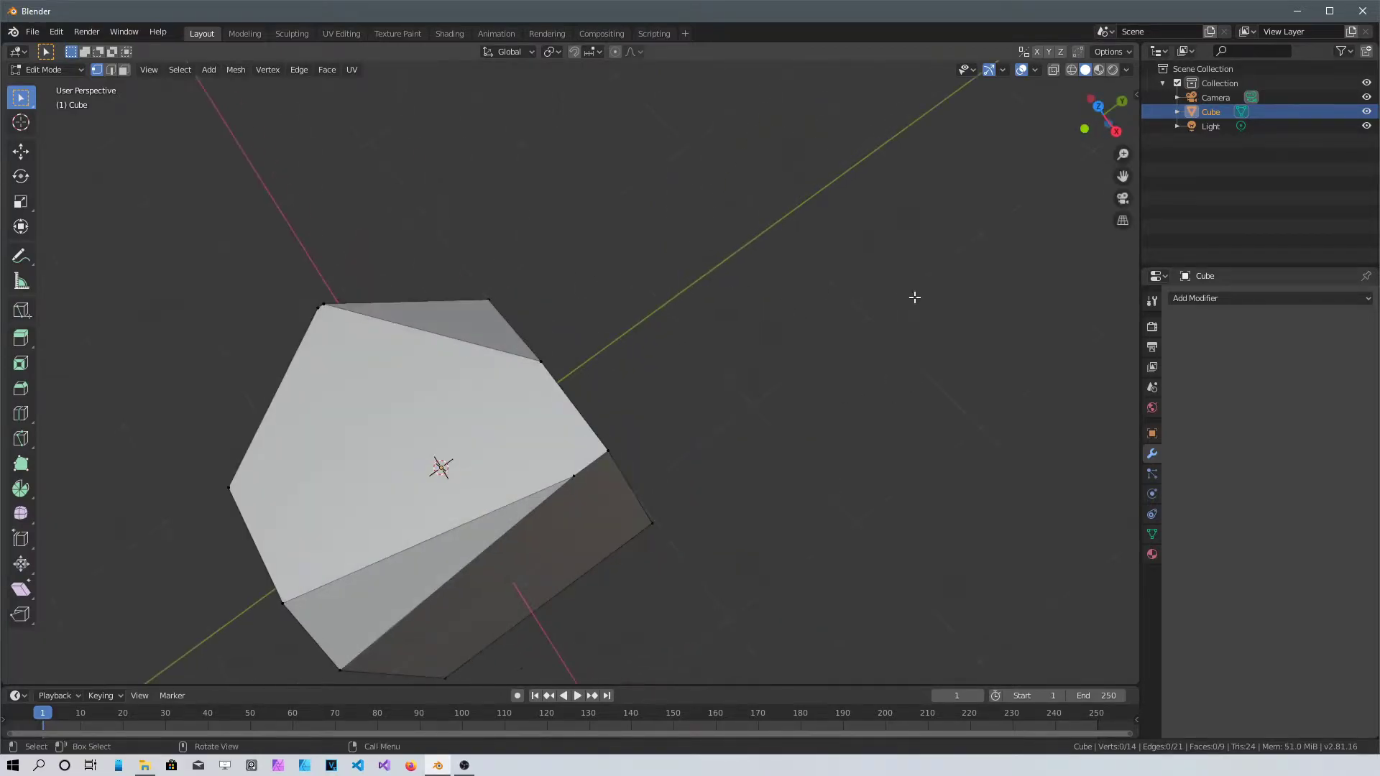
Select the entire block and bisect off a fourth corner with a steep, nearly vertical cut.
middle_click_drag(649, 470, 658, 252, "shift")
middle_click_drag(658, 251, 516, 458)
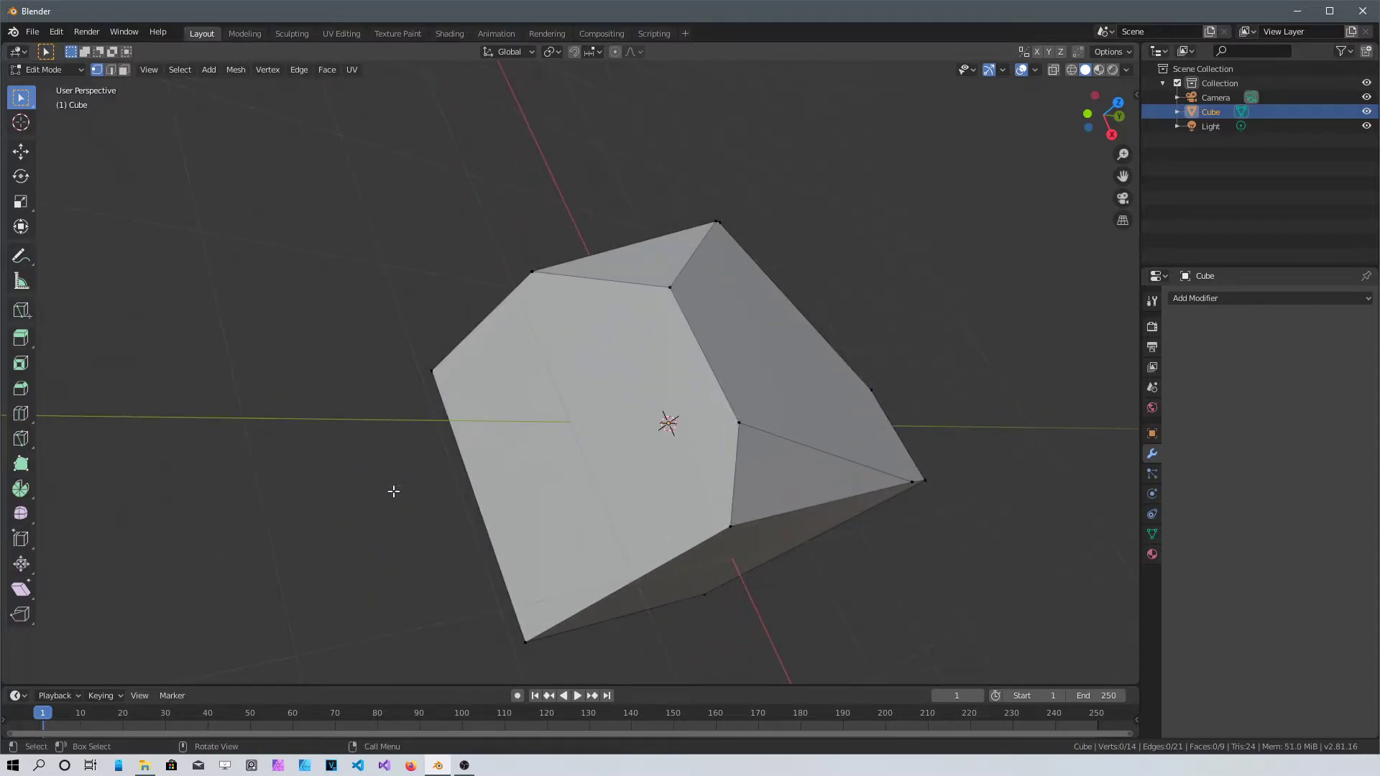
key("a")
left_click_drag(451, 572, 538, 126)
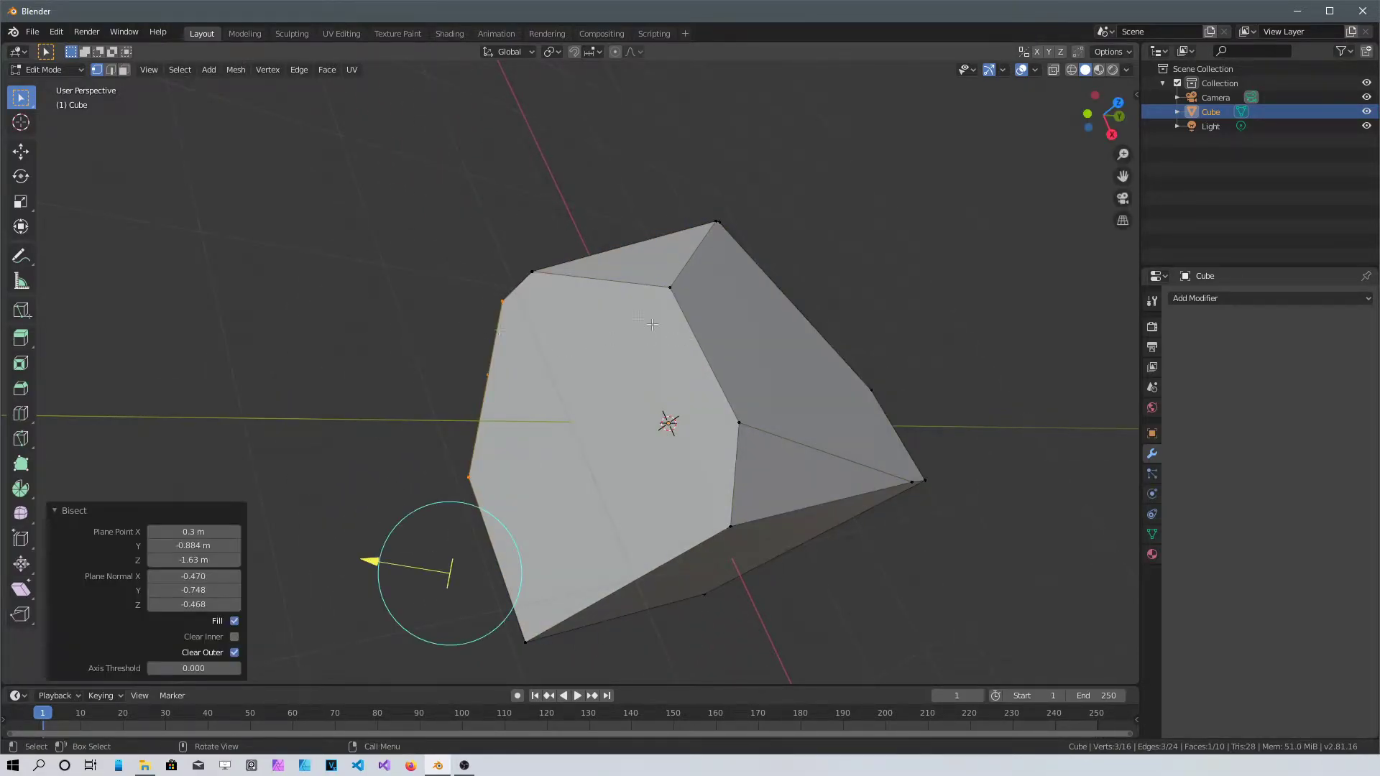
Find a remaining sharp corner on the other side of the block and bisect it off with all geometry selected.
middle_click_drag(690, 283, 913, 287)
middle_click_drag(535, 284, 659, 279)
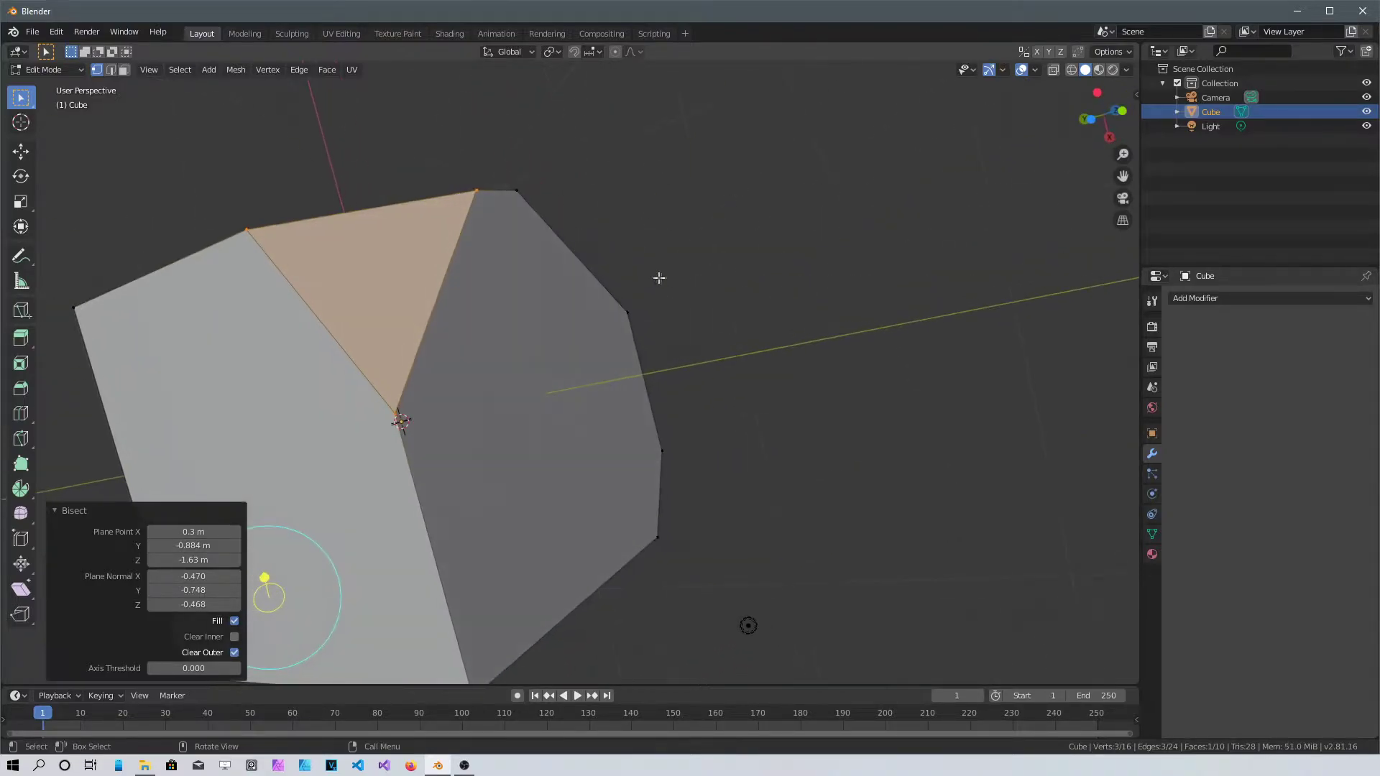
middle_click_drag(619, 320, 705, 413)
left_click(440, 513)
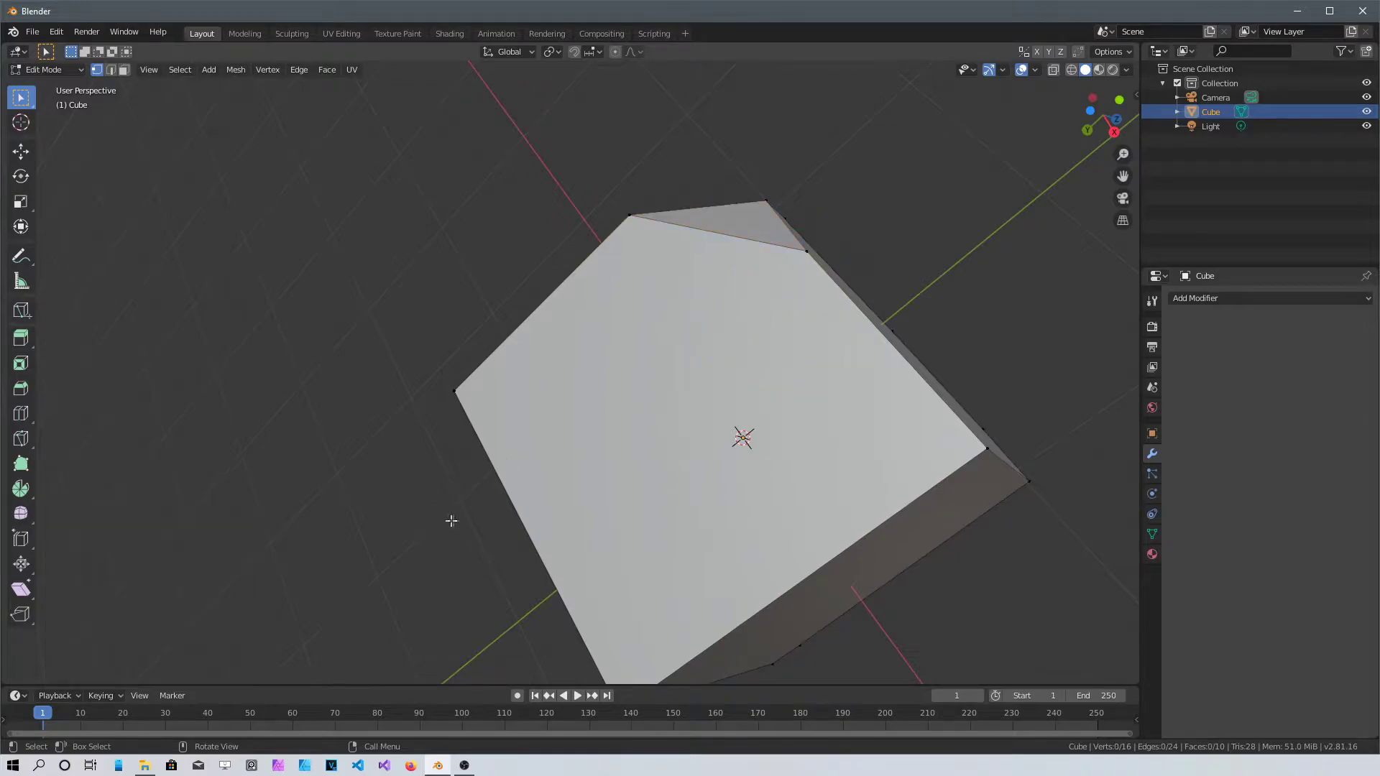
key("a")
left_click_drag(472, 538, 438, 348)
key("a")
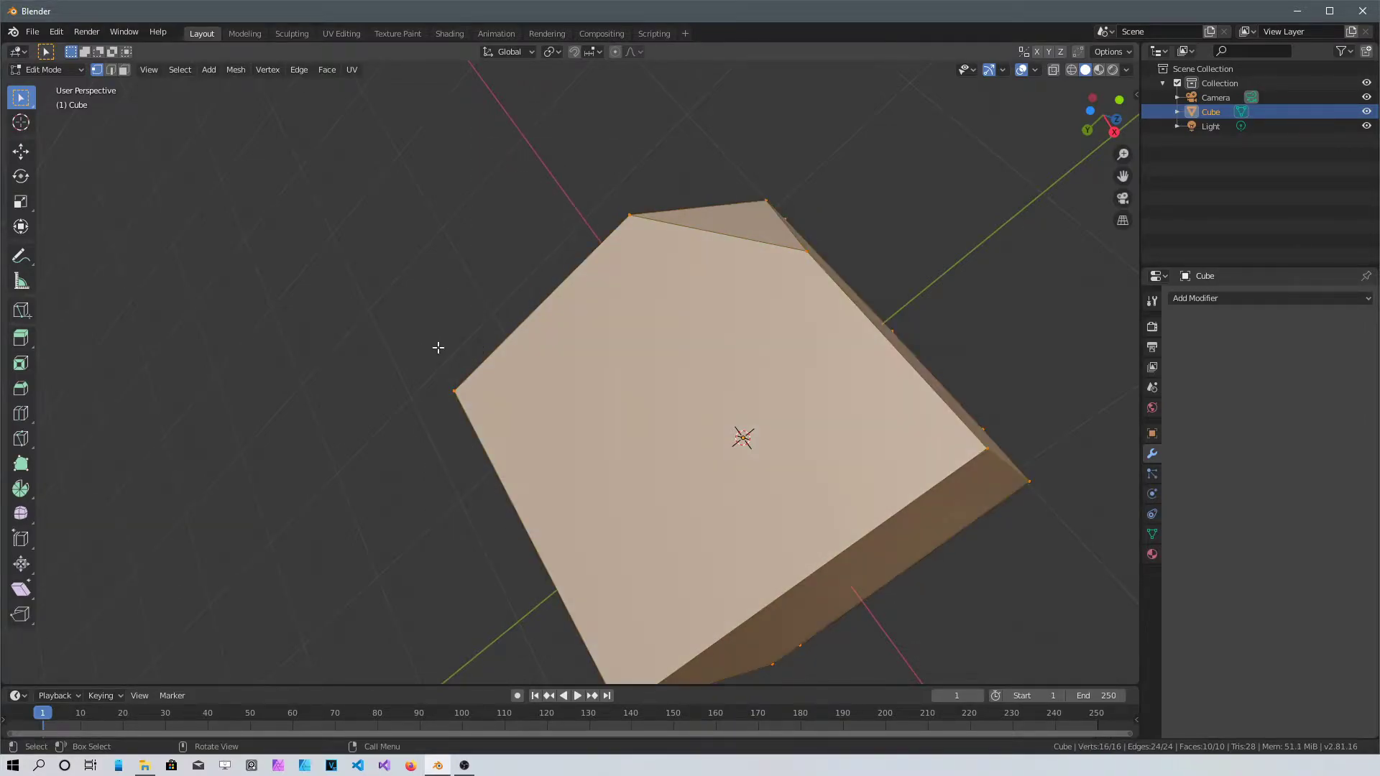
key("alt+b")
left_click_drag(463, 637, 631, 9)
left_click(472, 300)
Bisect off two more sharp corners from different angles, selecting the whole mesh before each cut.
middle_click_drag(472, 300, 568, 569)
key("a")
key("alt+b")
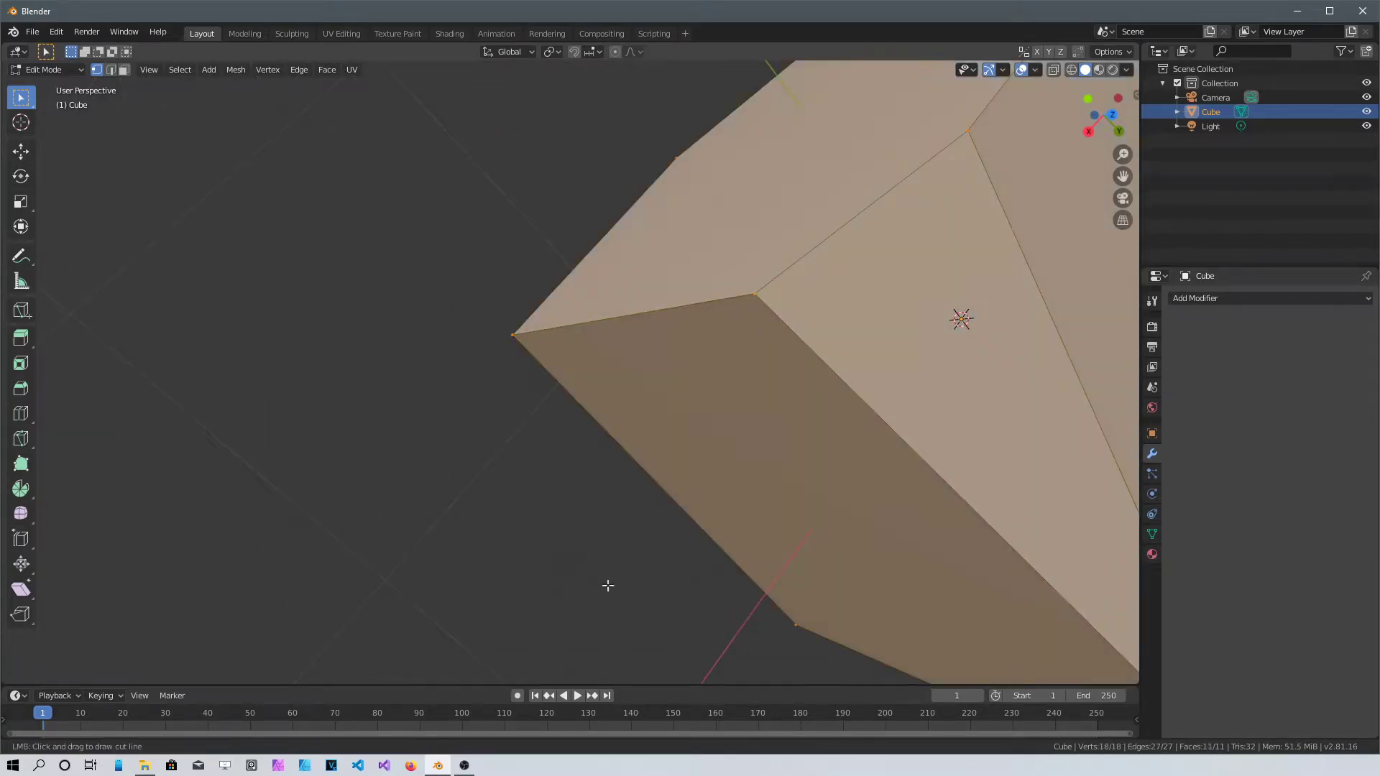
left_click_drag(619, 597, 625, 115)
left_click(460, 357)
middle_click_drag(460, 357, 707, 626)
key("a")
key("alt+b")
left_click_drag(512, 558, 529, 79)
left_click(462, 305)
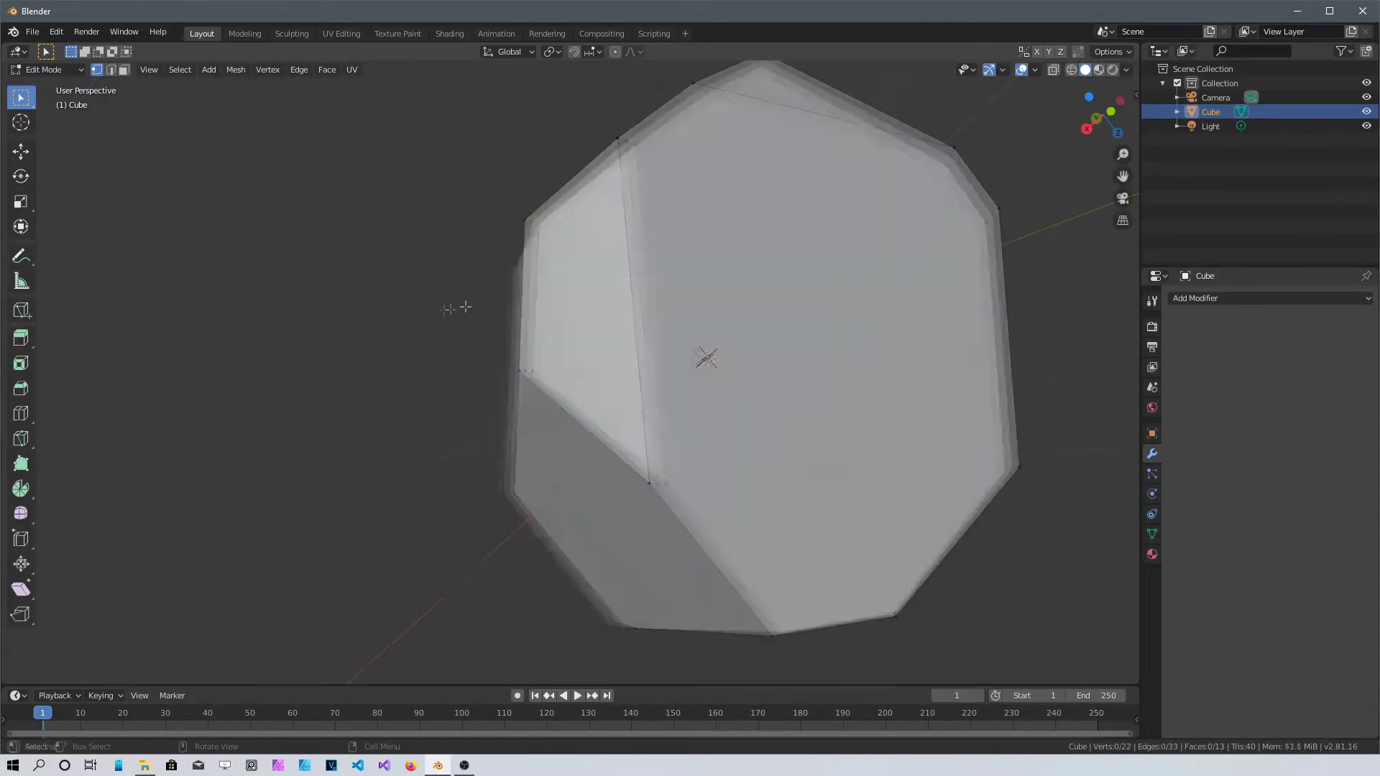
Make two further bisect cuts around the block's outline, reselecting all geometry for each one.
middle_click_drag(462, 305, 424, 594)
key("a")
key("alt+b")
left_click_drag(460, 625, 447, 129)
left_click(460, 288)
middle_click_drag(460, 288, 494, 464)
key("a")
key("alt+b")
left_click_drag(519, 484, 620, 108)
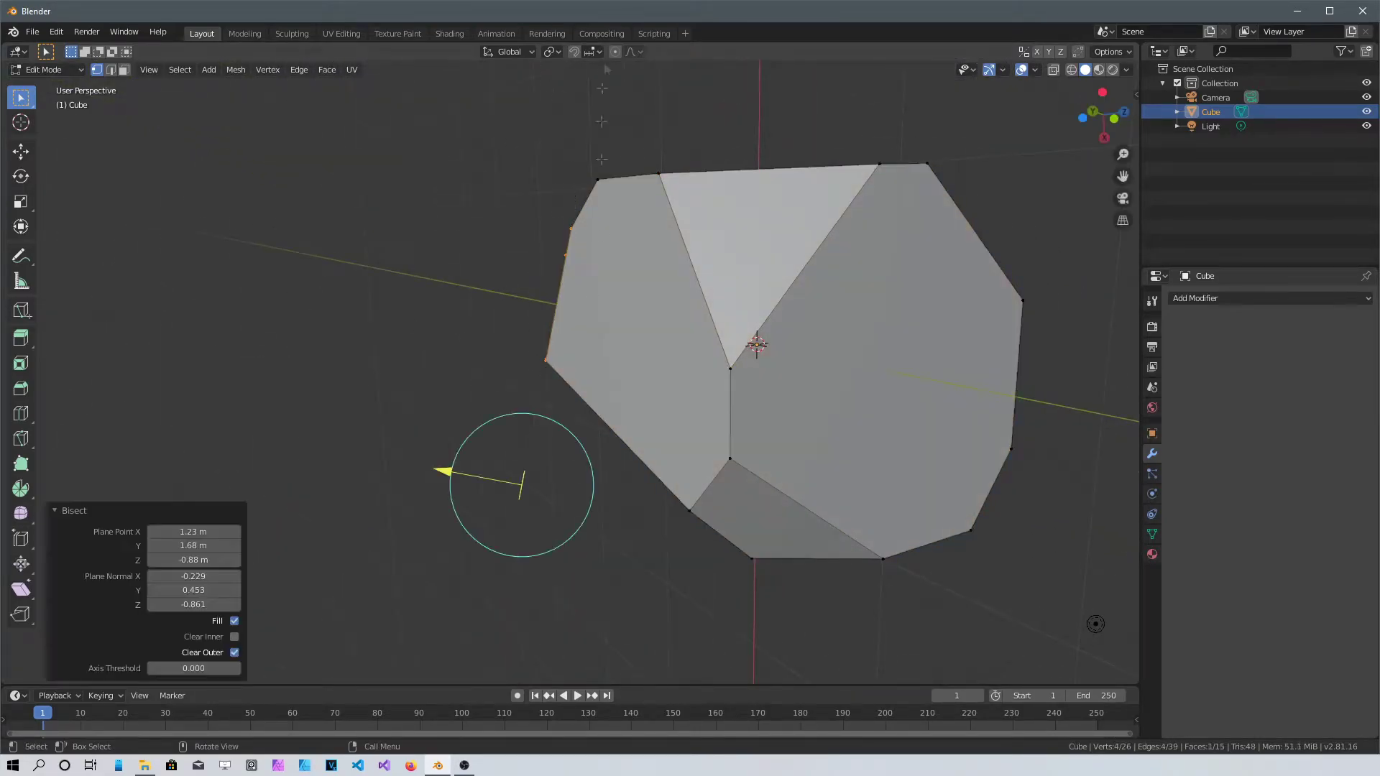
left_click(461, 288)
Slice one last protruding corner off the block with a near-vertical bisect of the whole mesh.
middle_click_drag(460, 288, 827, 431)
key("a")
key("alt+b")
left_click_drag(808, 543, 818, 127)
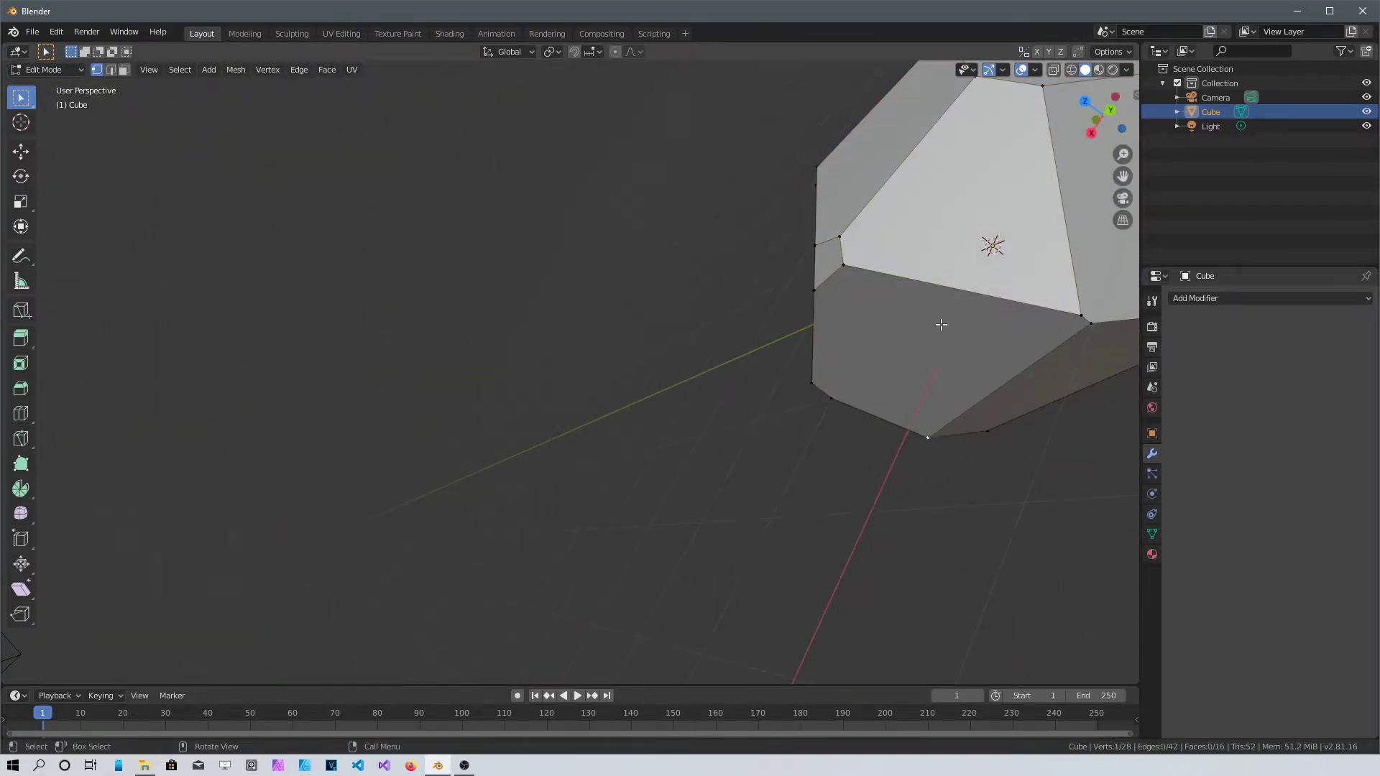
middle_click_drag(1033, 327, 739, 267)
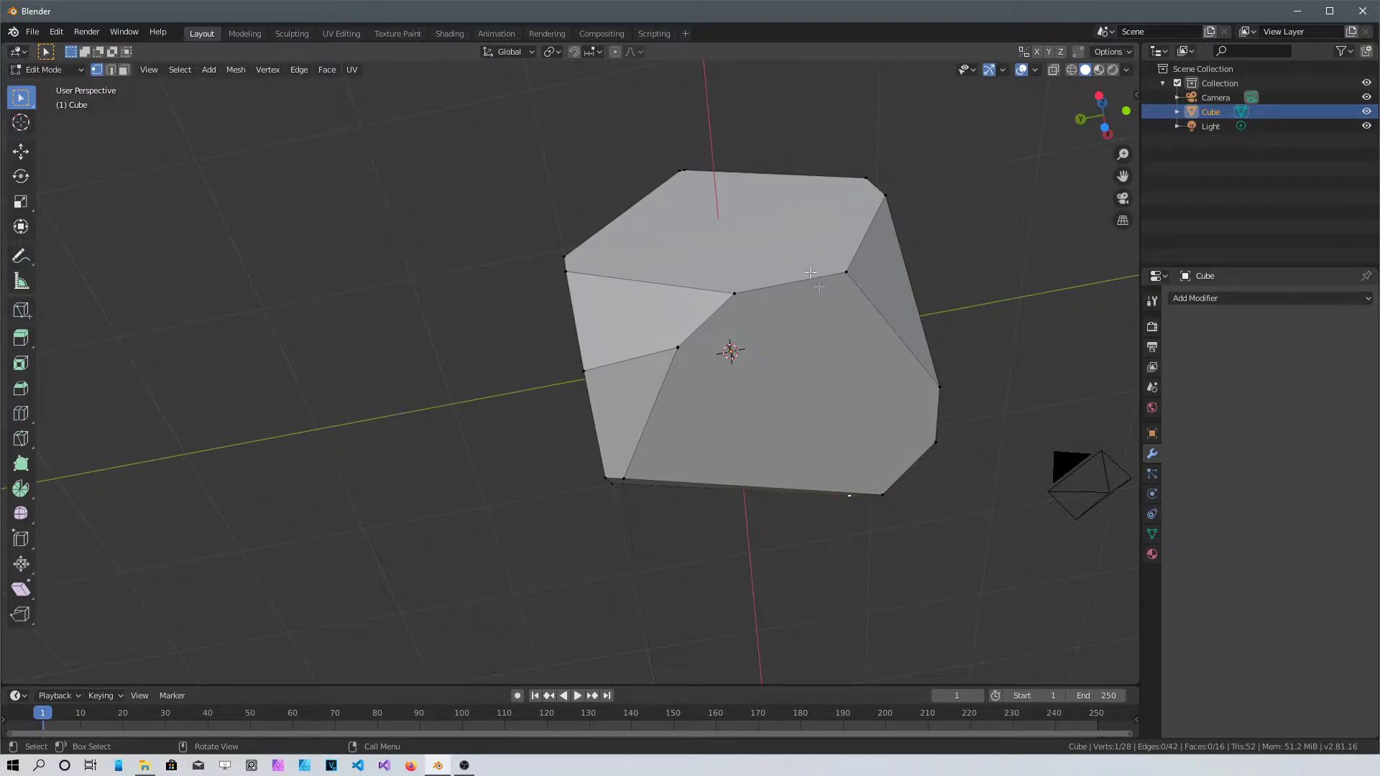
Display face normals as lines in the viewport overlays and examine them on the block's cut faces.
left_click(1035, 70)
left_click(1040, 71)
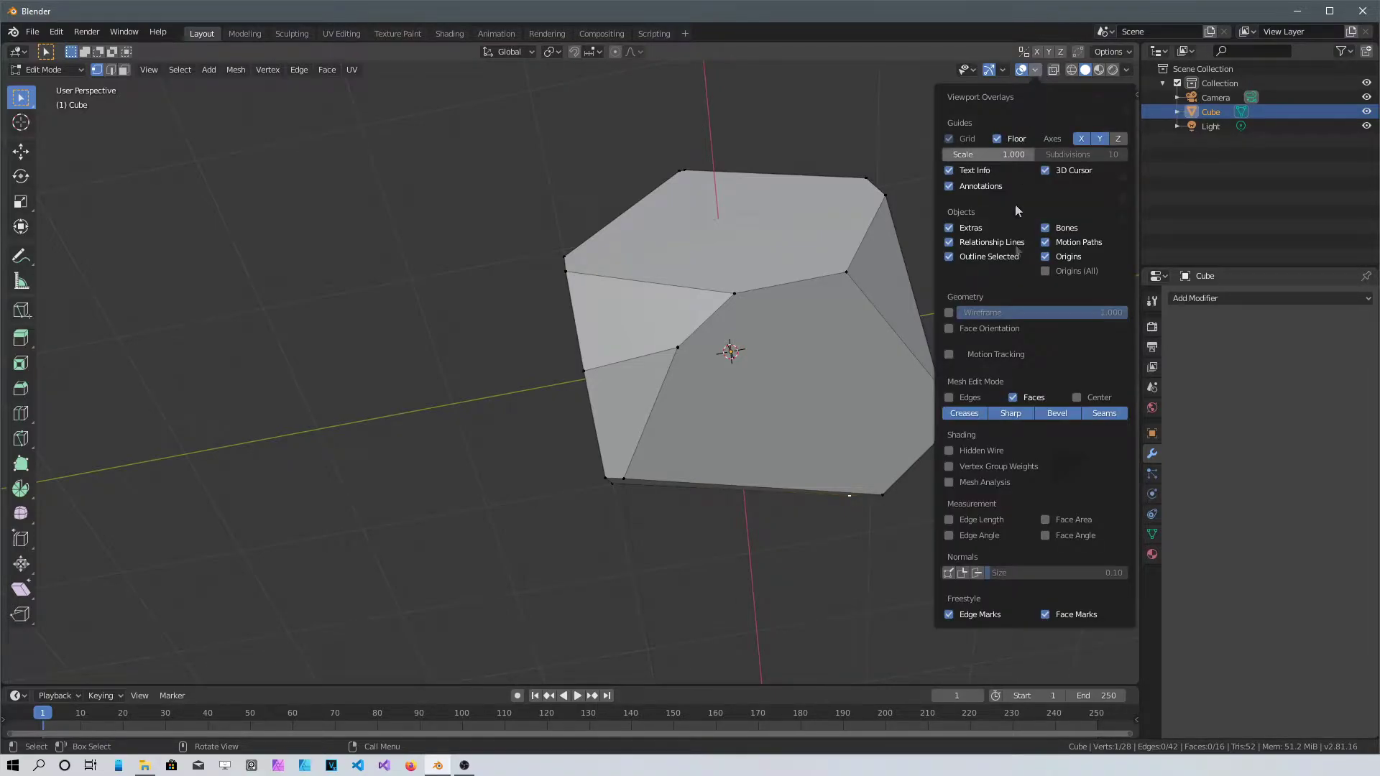
left_click(976, 574)
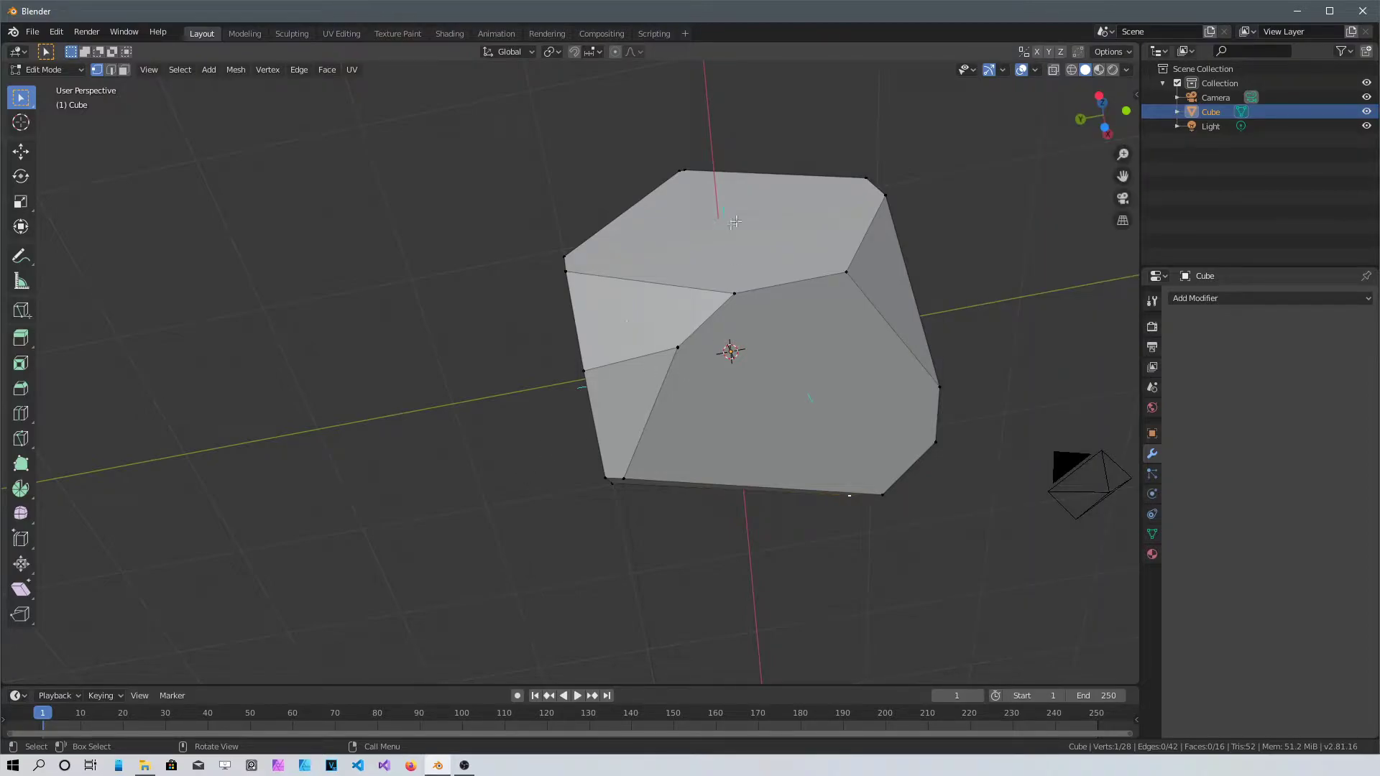
middle_click_drag(589, 260, 792, 277)
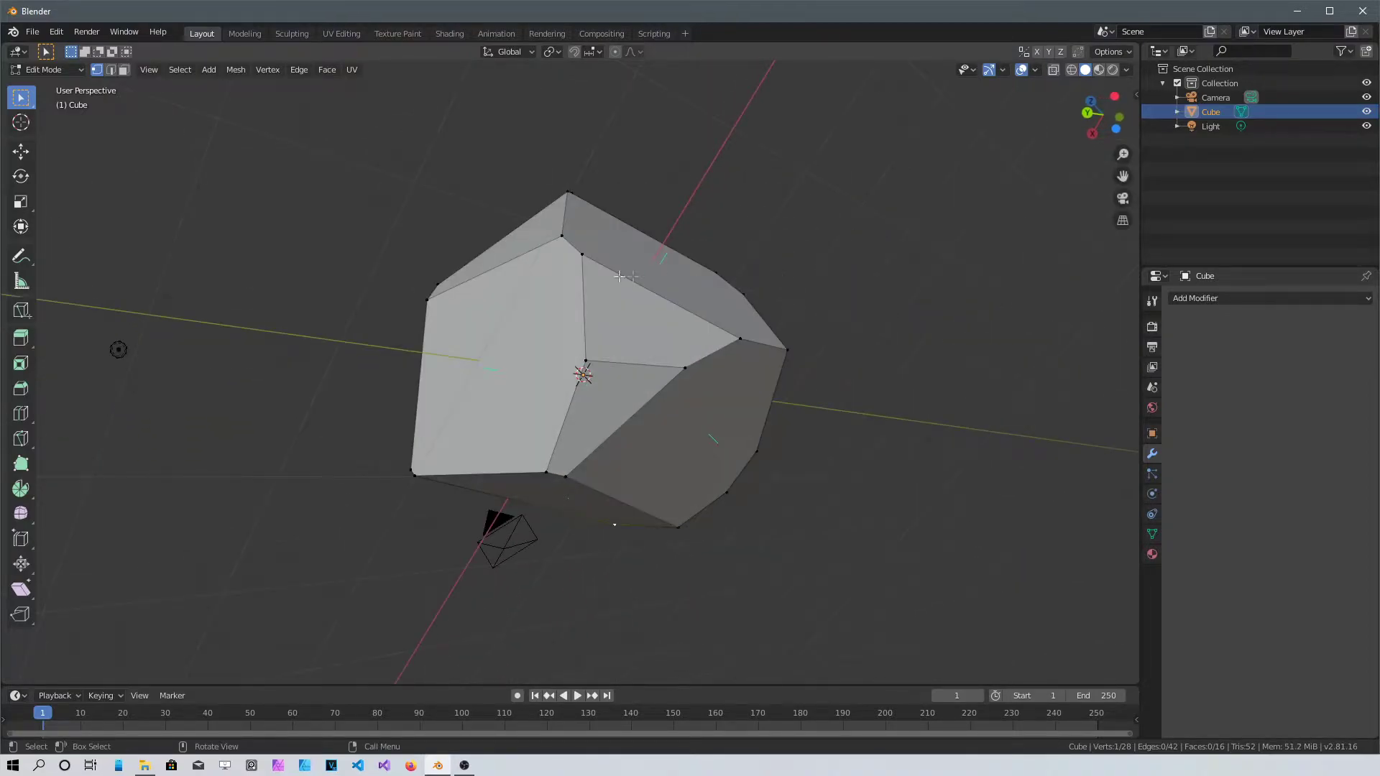
mouse_move(584, 276)
middle_mouse_down("shift")
mouse_move(770, 302)
mouse_move(585, 284)
middle_mouse_up("shift")
scroll(669, 291, "up", 2)
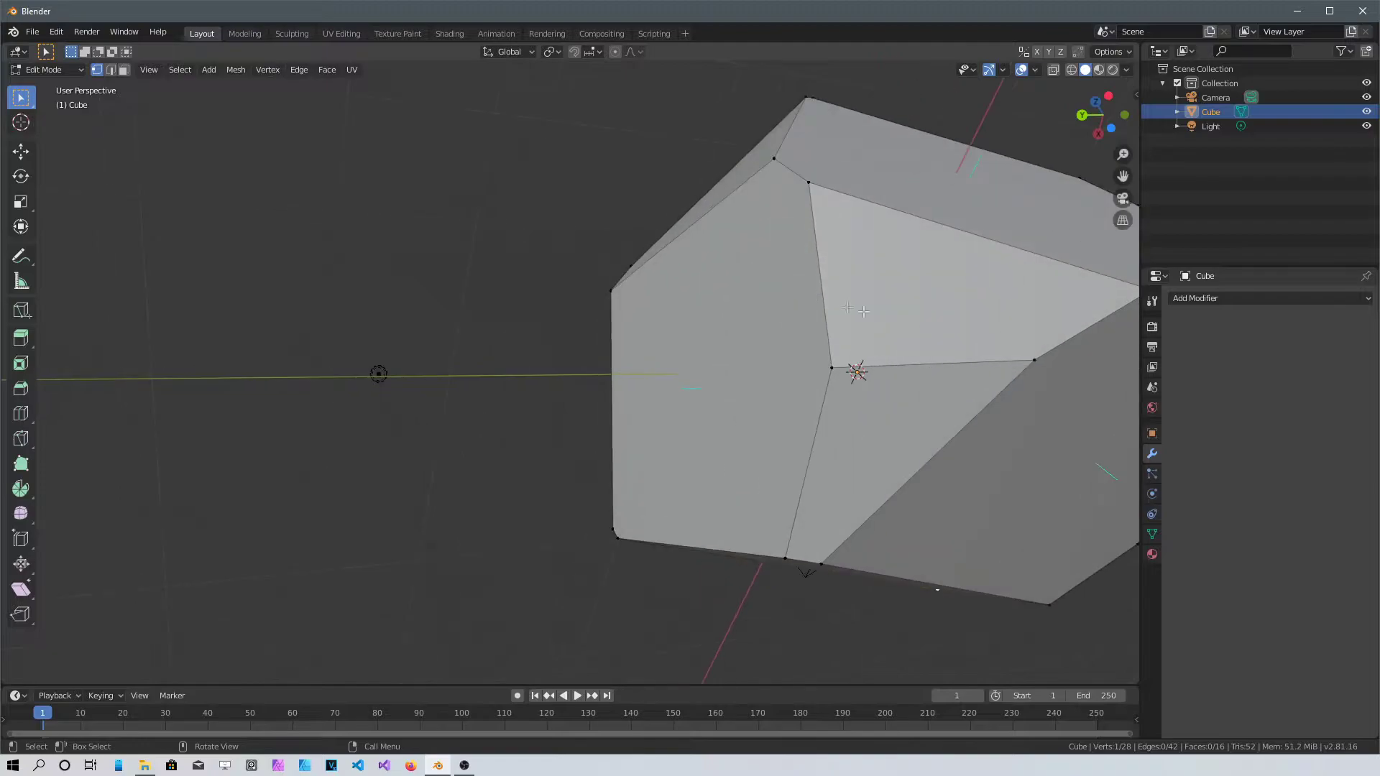
Switch to face selection and select three of the cut faces that show no outward normal line.
middle_click_drag(864, 311, 665, 336)
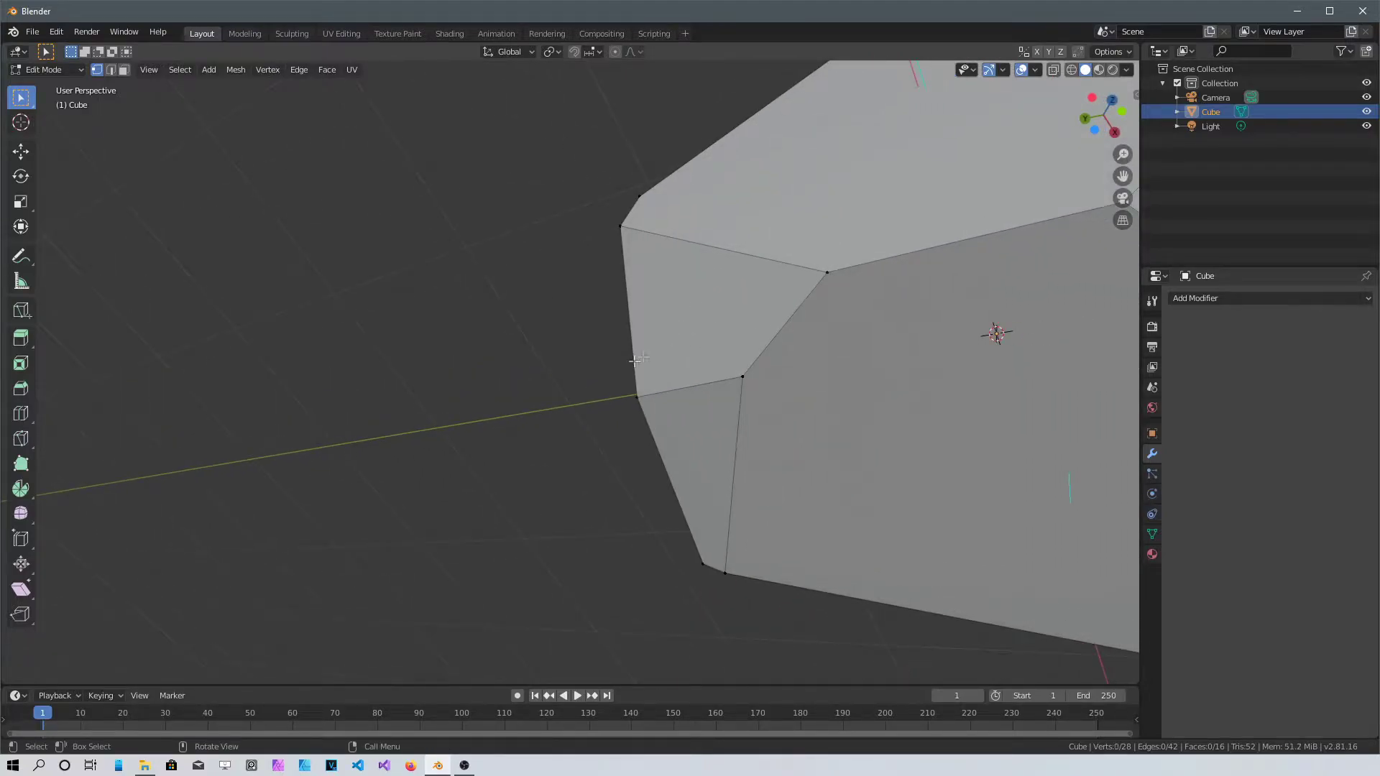
key("3")
left_click(718, 281)
left_click(705, 471, "shift")
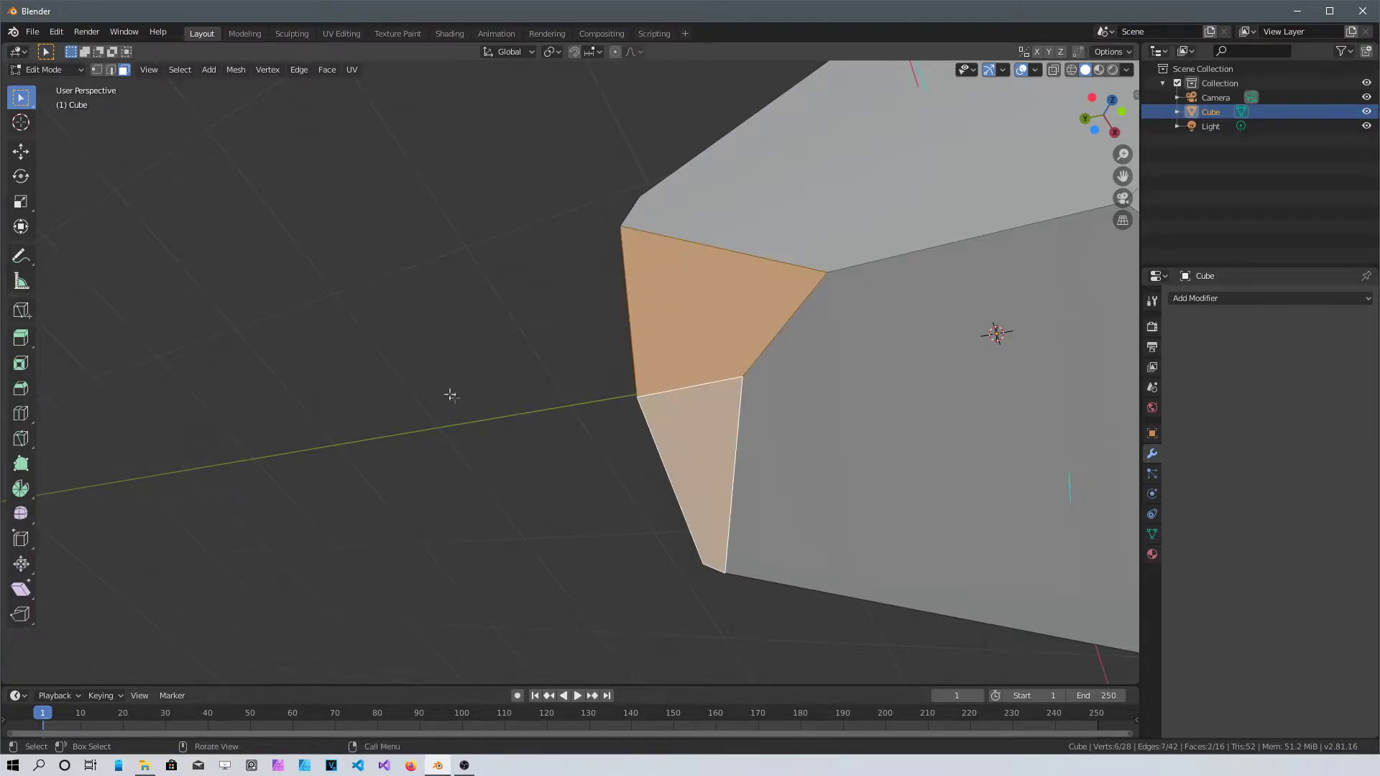
middle_click_drag(450, 395, 820, 407)
mouse_move(500, 369)
middle_mouse_down("shift")
mouse_move(660, 391)
mouse_move(837, 460)
middle_mouse_up("shift")
middle_click_drag(595, 345, 682, 473, "shift")
middle_click_drag(533, 230, 613, 321)
left_click(613, 320, "shift")
middle_click_drag(513, 320, 690, 338)
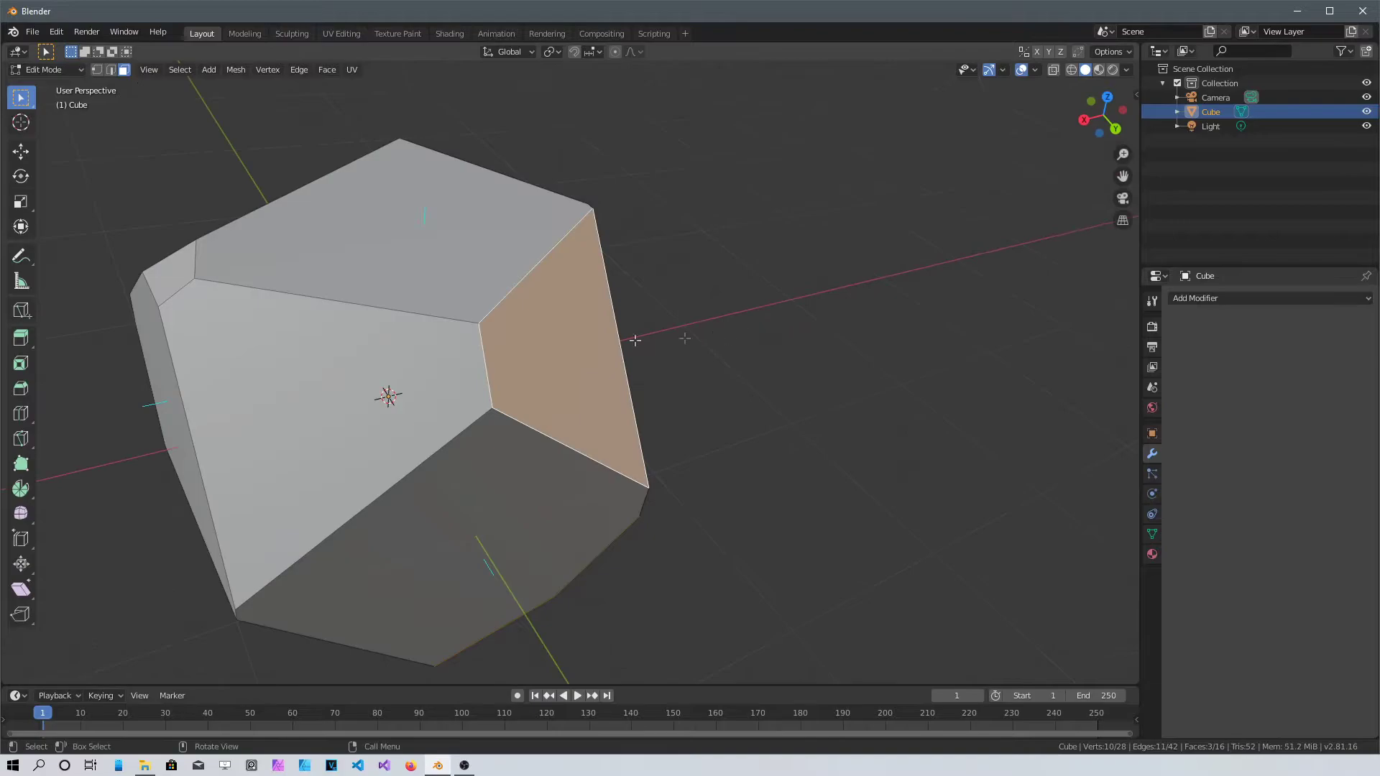
Extend the selection around the block with six more faces that lack an outward normal line.
left_click(304, 326, "shift")
middle_click_drag(304, 326, 300, 316)
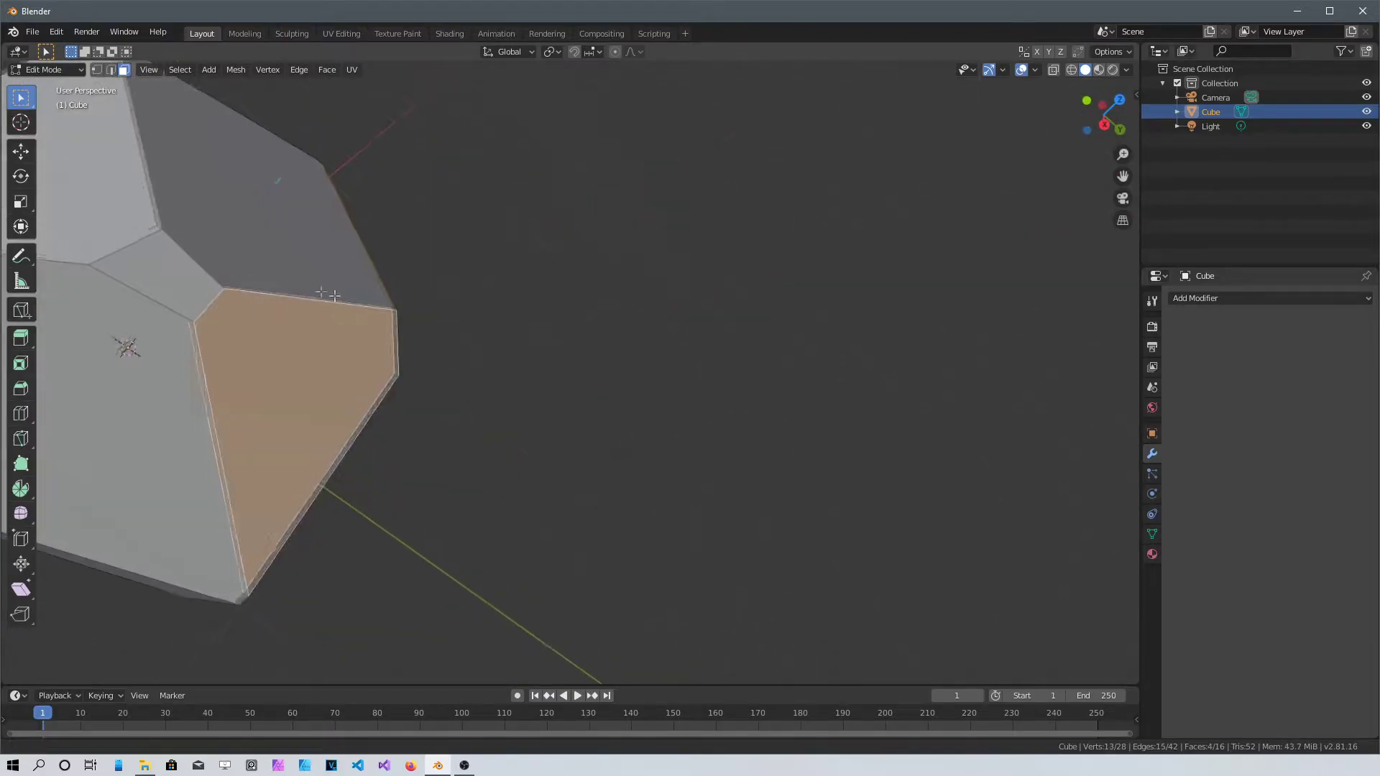
middle_click_drag(334, 296, 657, 416)
left_click(637, 416, "shift")
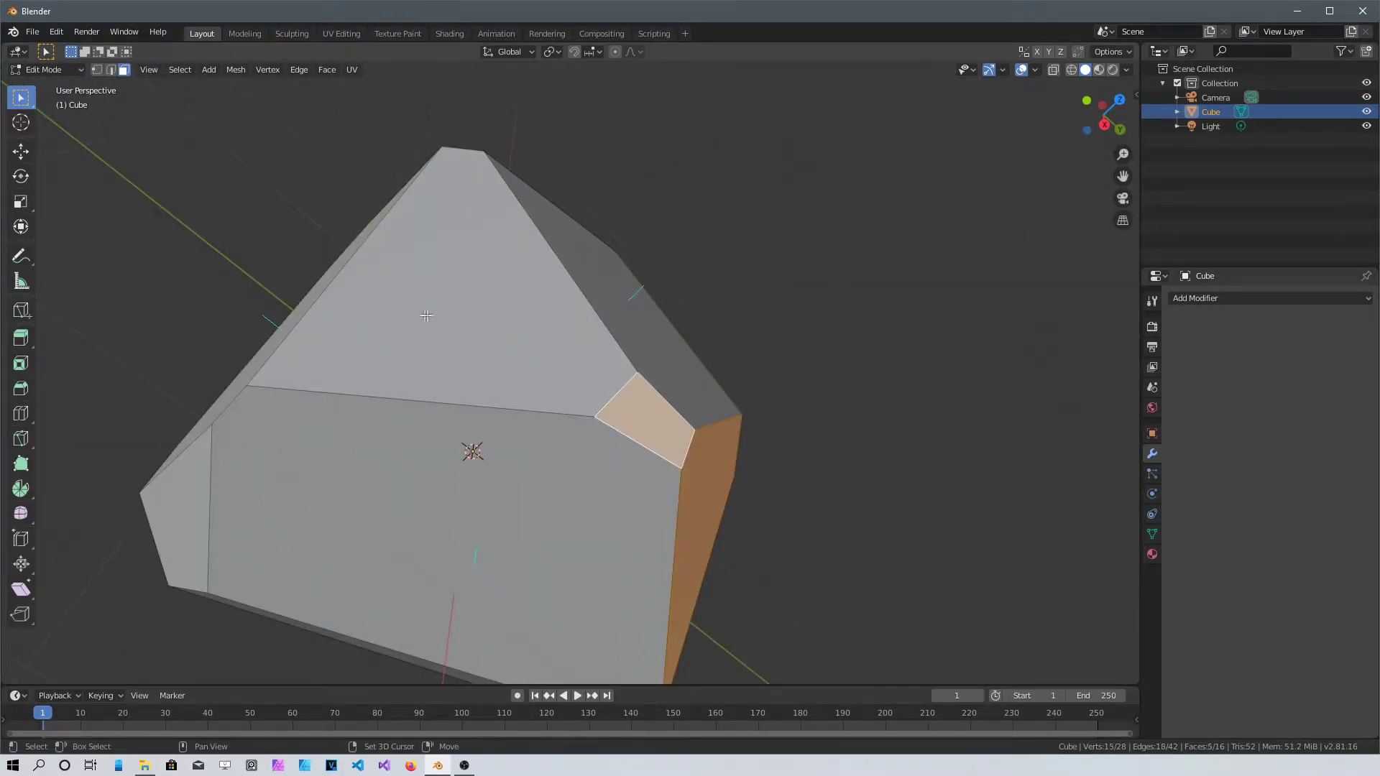
left_click(426, 315, "shift")
middle_click_drag(426, 316, 688, 214)
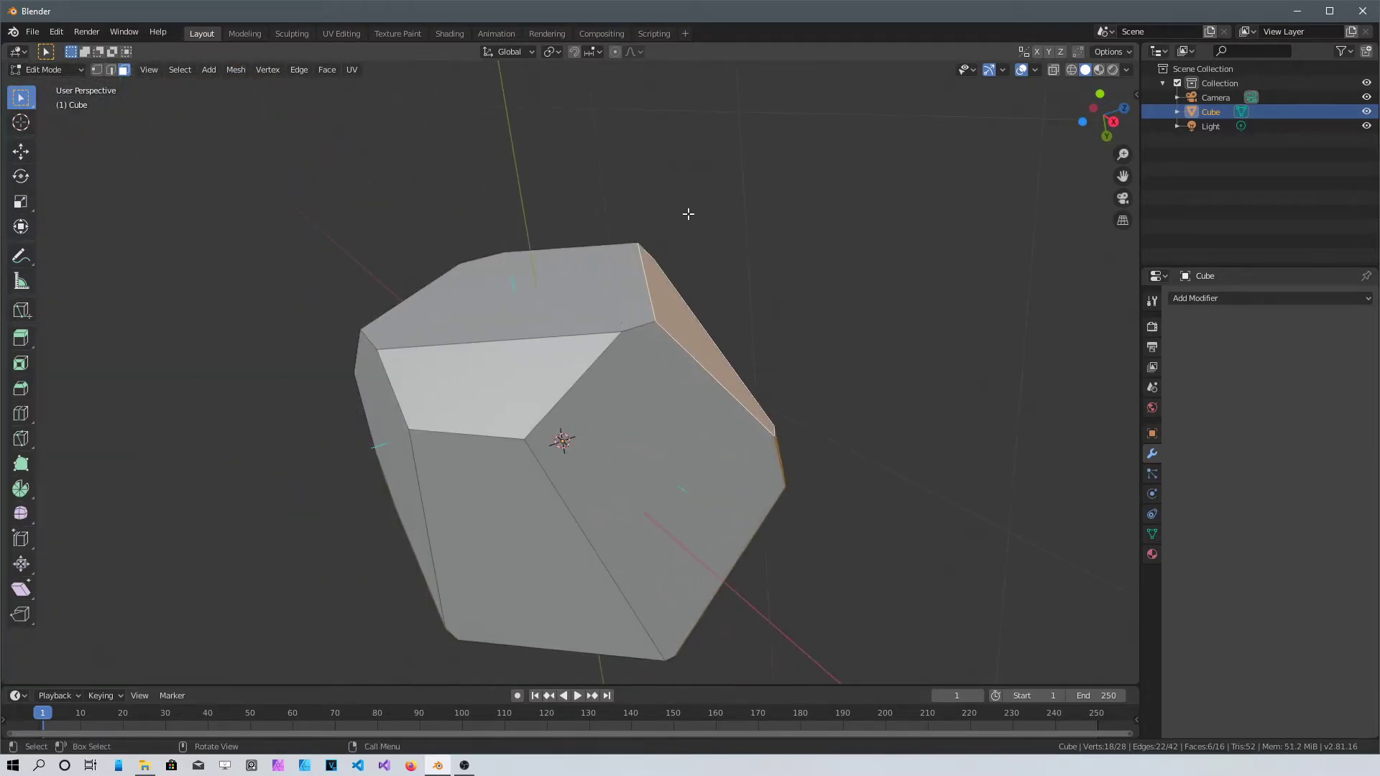
left_click(479, 403, "shift")
middle_click_drag(479, 403, 604, 316)
left_click(575, 604, "shift")
left_click(597, 365, "shift")
middle_click_drag(524, 293, 530, 437)
middle_click_drag(415, 311, 391, 315)
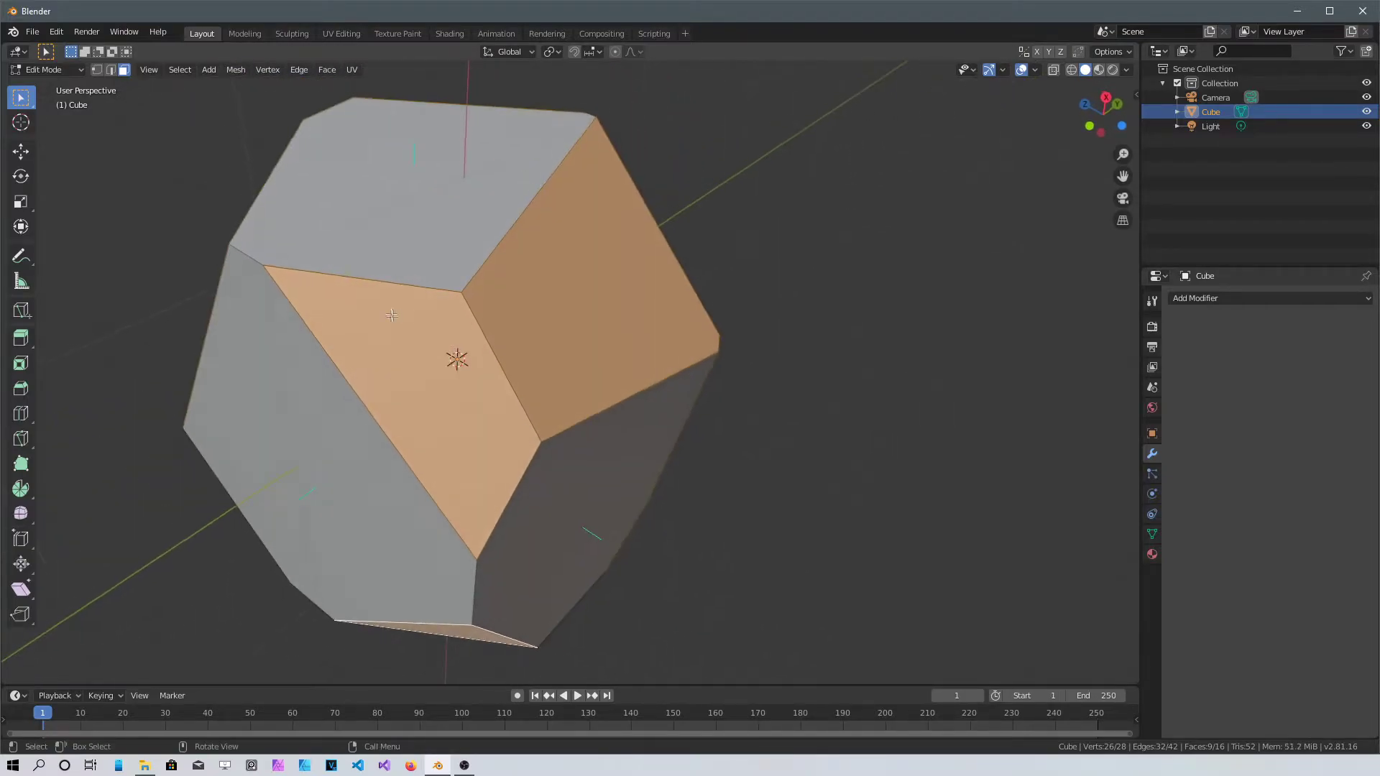
Check the block from other sides and add the last large face without an outward normal to the selection.
middle_click_drag(306, 280, 551, 258)
middle_click_drag(511, 497, 271, 376)
scroll(352, 417, "up", 4)
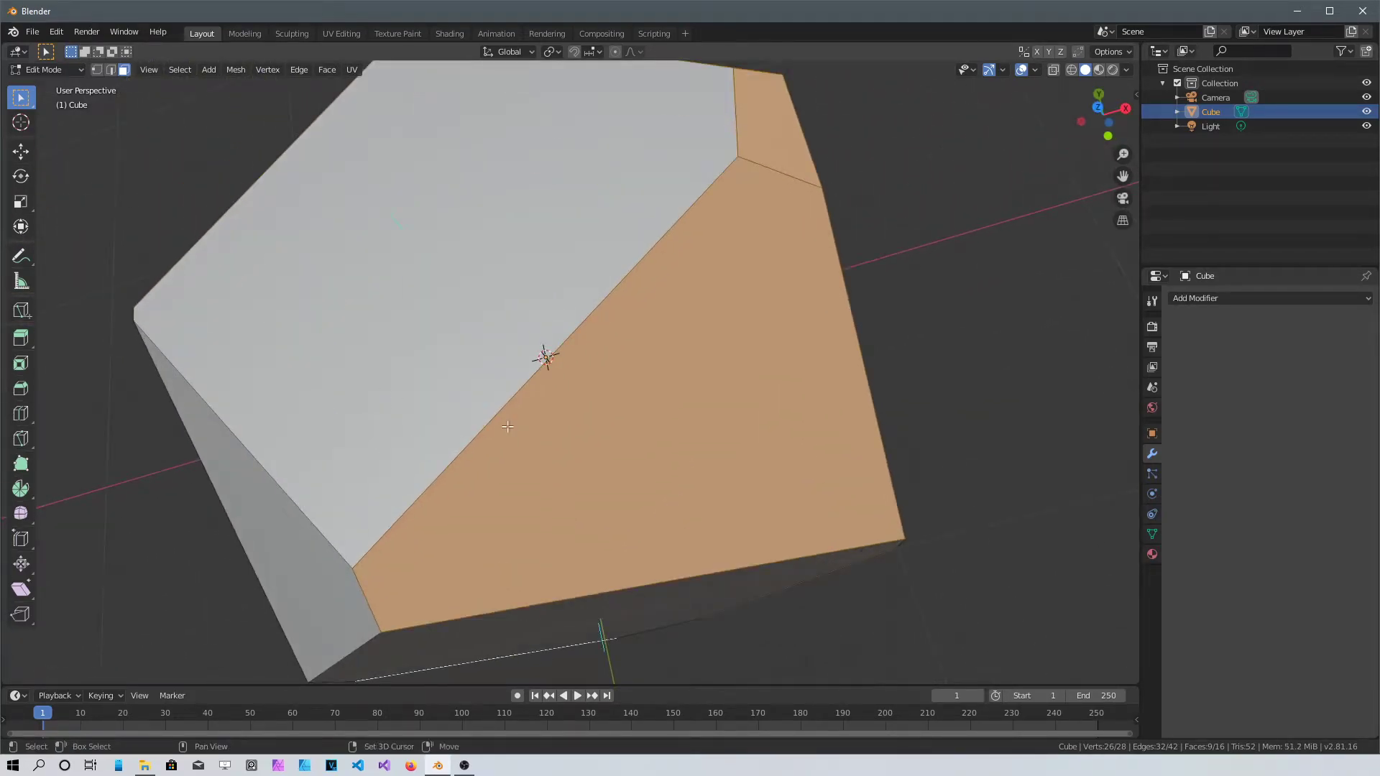
middle_click_drag(352, 417, 602, 365)
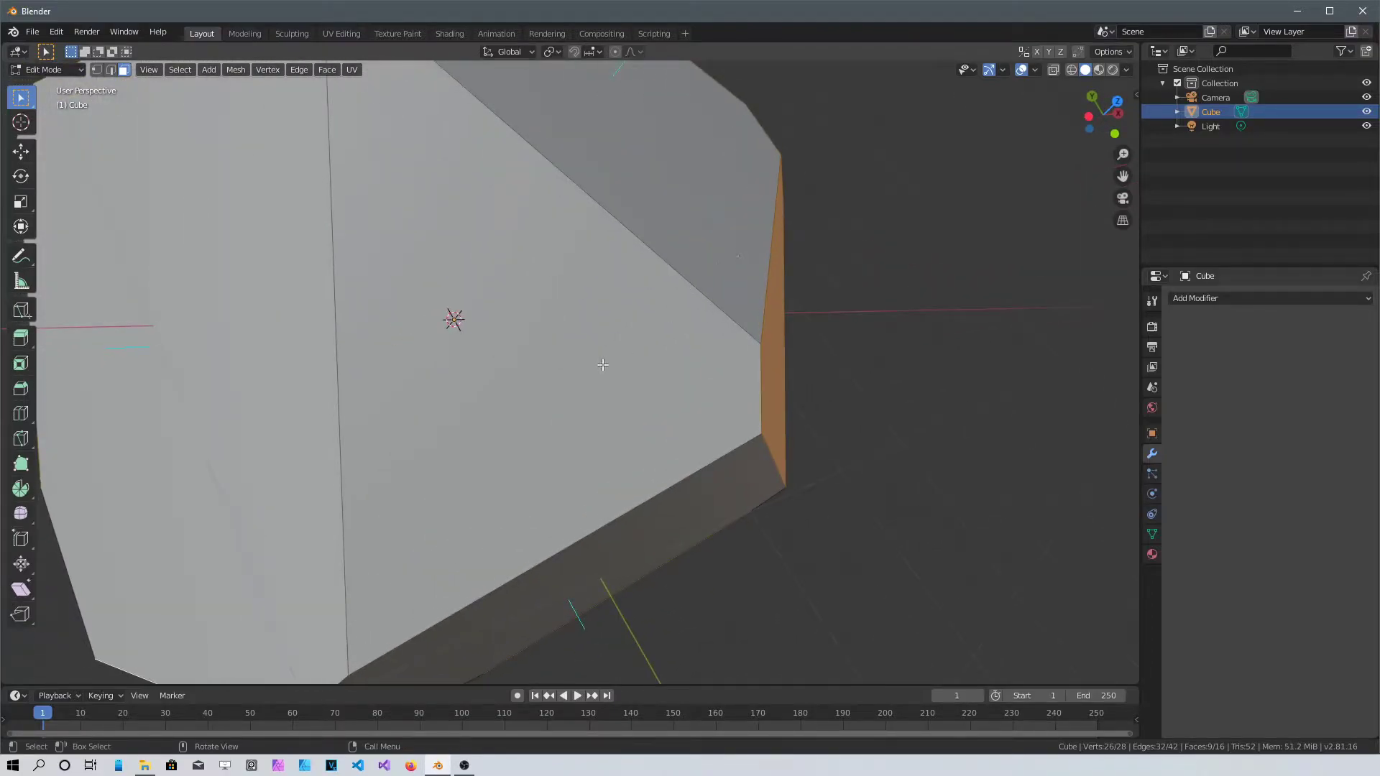
left_click(477, 377, "shift")
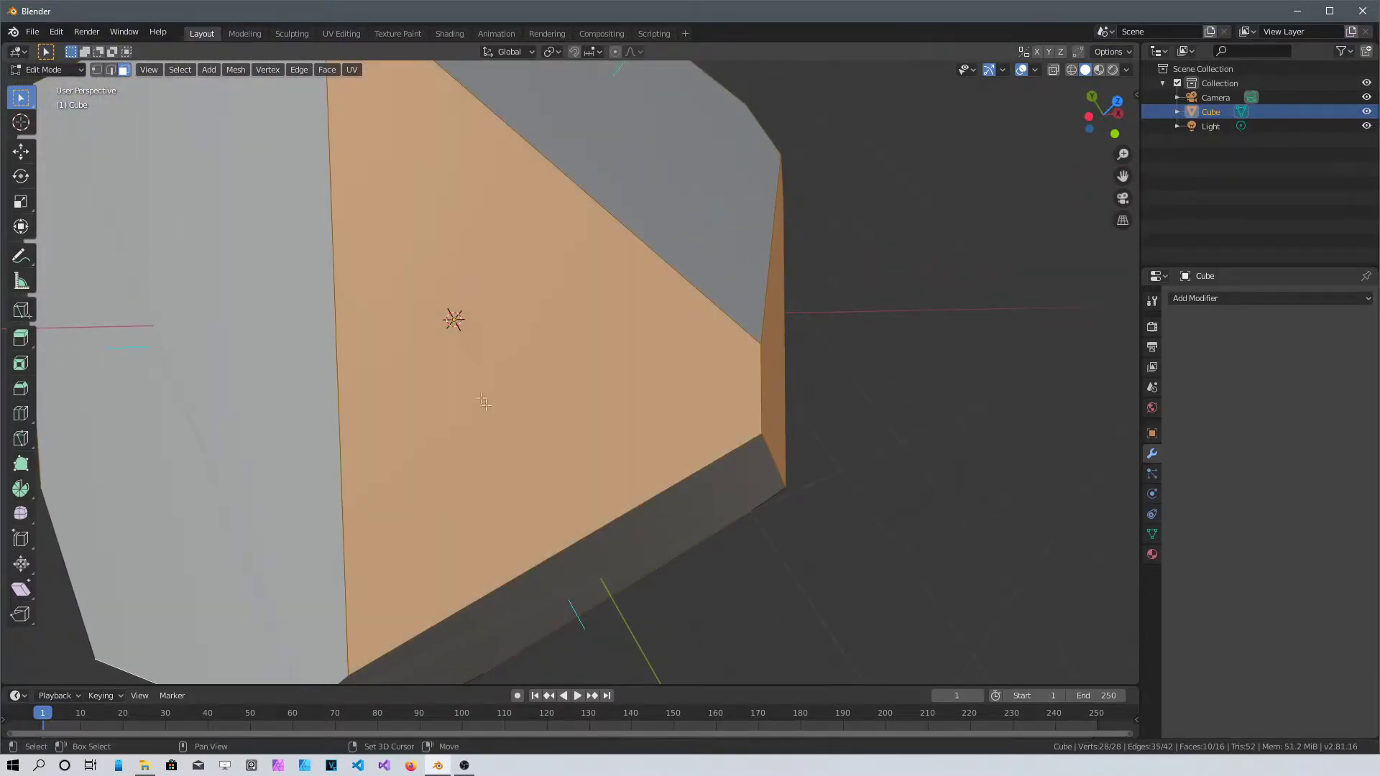
middle_click_drag(476, 395, 678, 237)
scroll(666, 361, "down", 3)
middle_click_drag(460, 383, 408, 381, "shift")
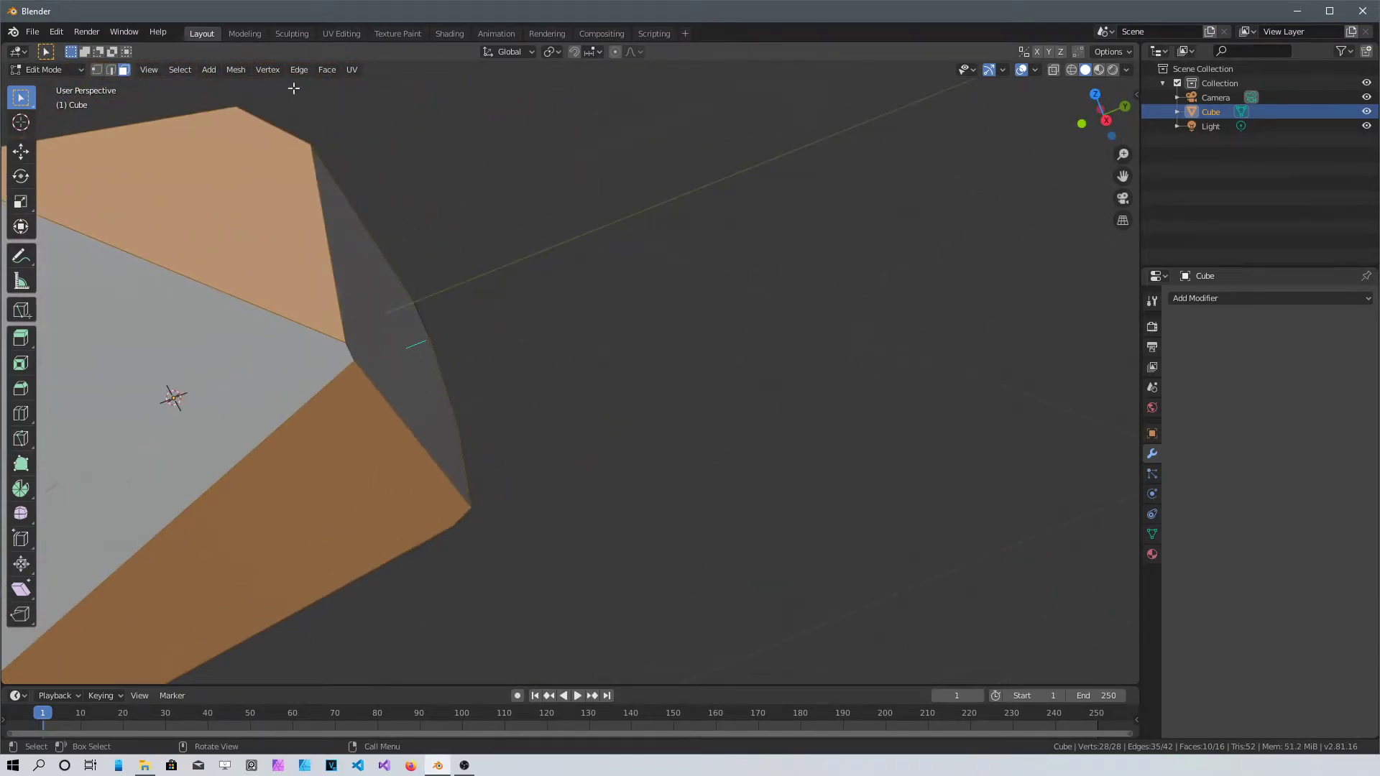
Flip the normals of the selected faces, then clear the selection and check the normals around the block.
left_click(235, 69)
mouse_move(244, 266)
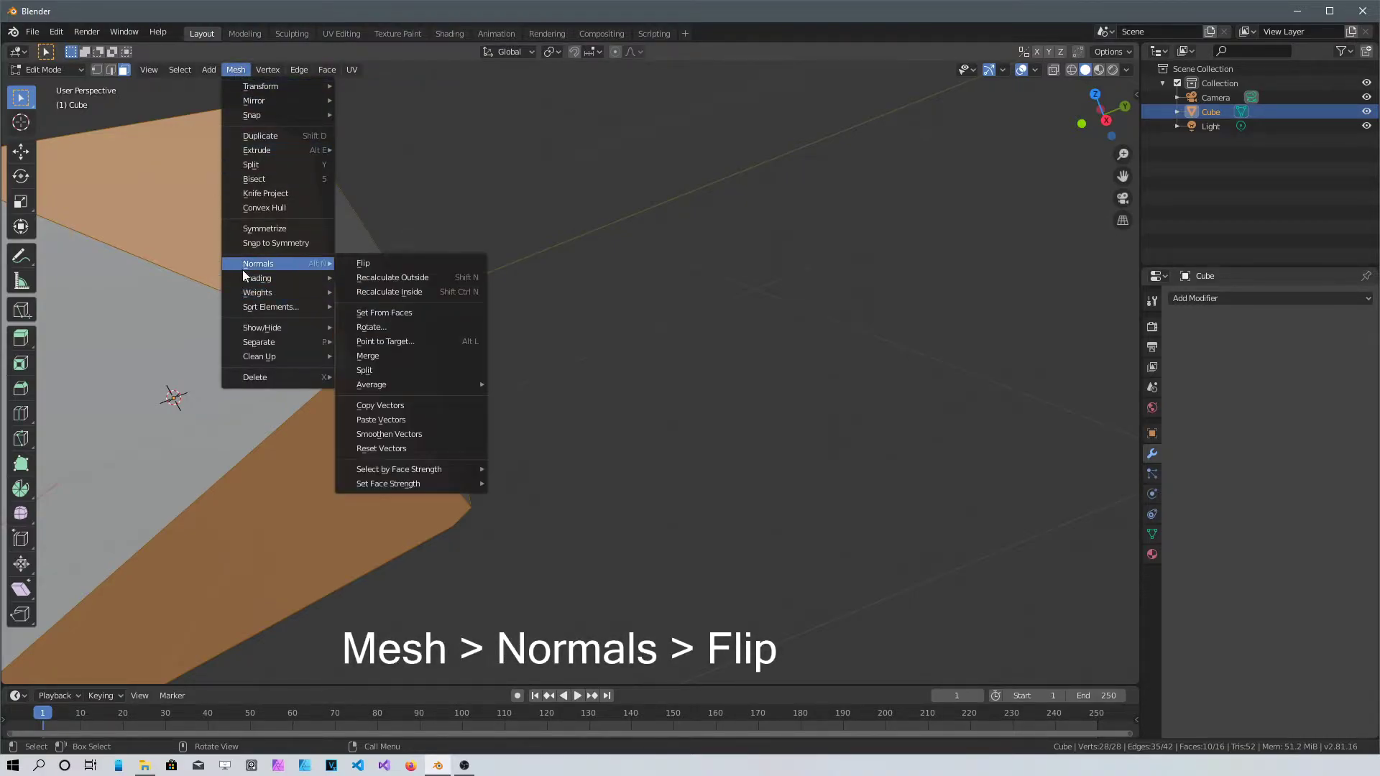
left_click(400, 267)
middle_click_drag(539, 302, 425, 311)
left_click(835, 194)
middle_click_drag(776, 320, 900, 184)
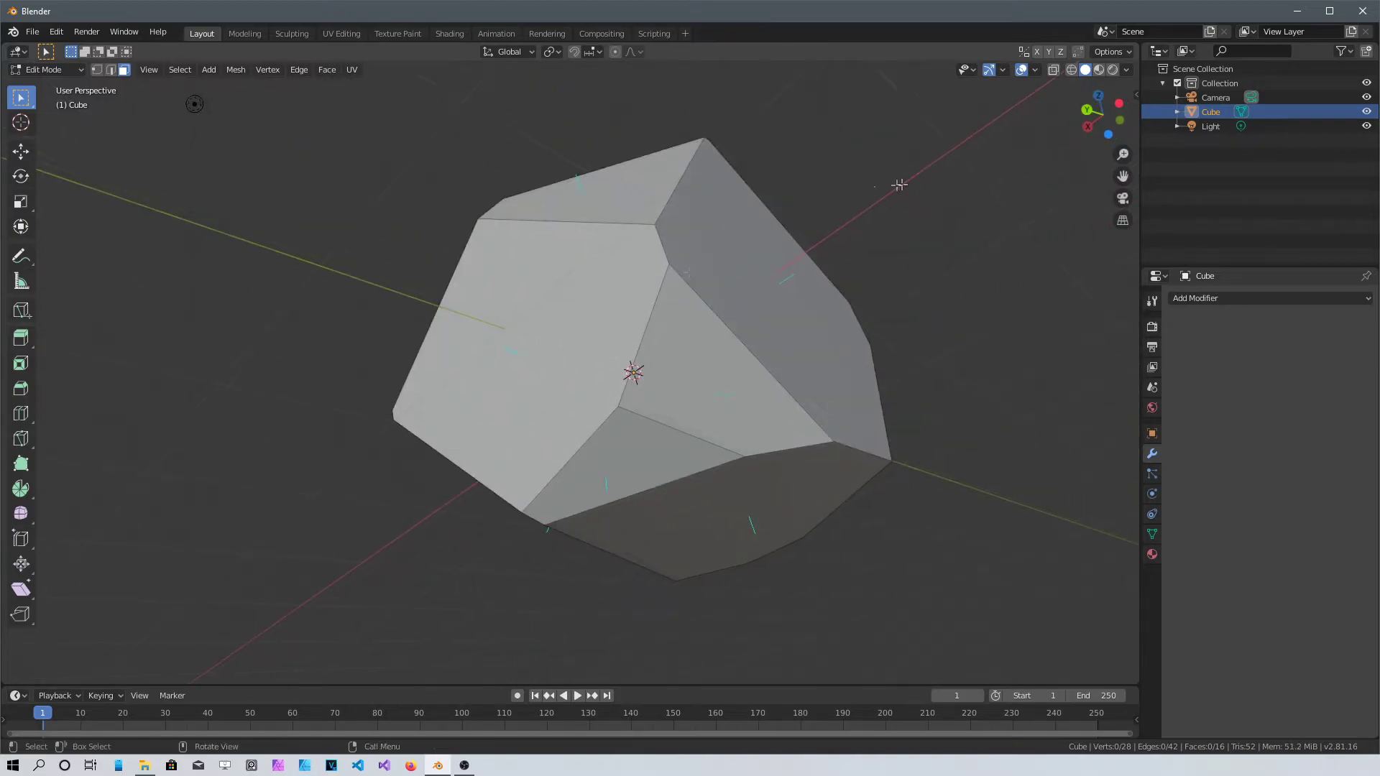
Turn off the face normals display in the viewport overlays.
left_click(1127, 70)
mouse_move(925, 210)
middle_mouse_down()
mouse_move(700, 255)
mouse_move(810, 235)
mouse_move(748, 222)
mouse_move(798, 184)
mouse_move(775, 270)
mouse_move(641, 247)
mouse_move(860, 165)
mouse_move(385, 283)
mouse_move(820, 179)
mouse_move(612, 300)
middle_mouse_up()
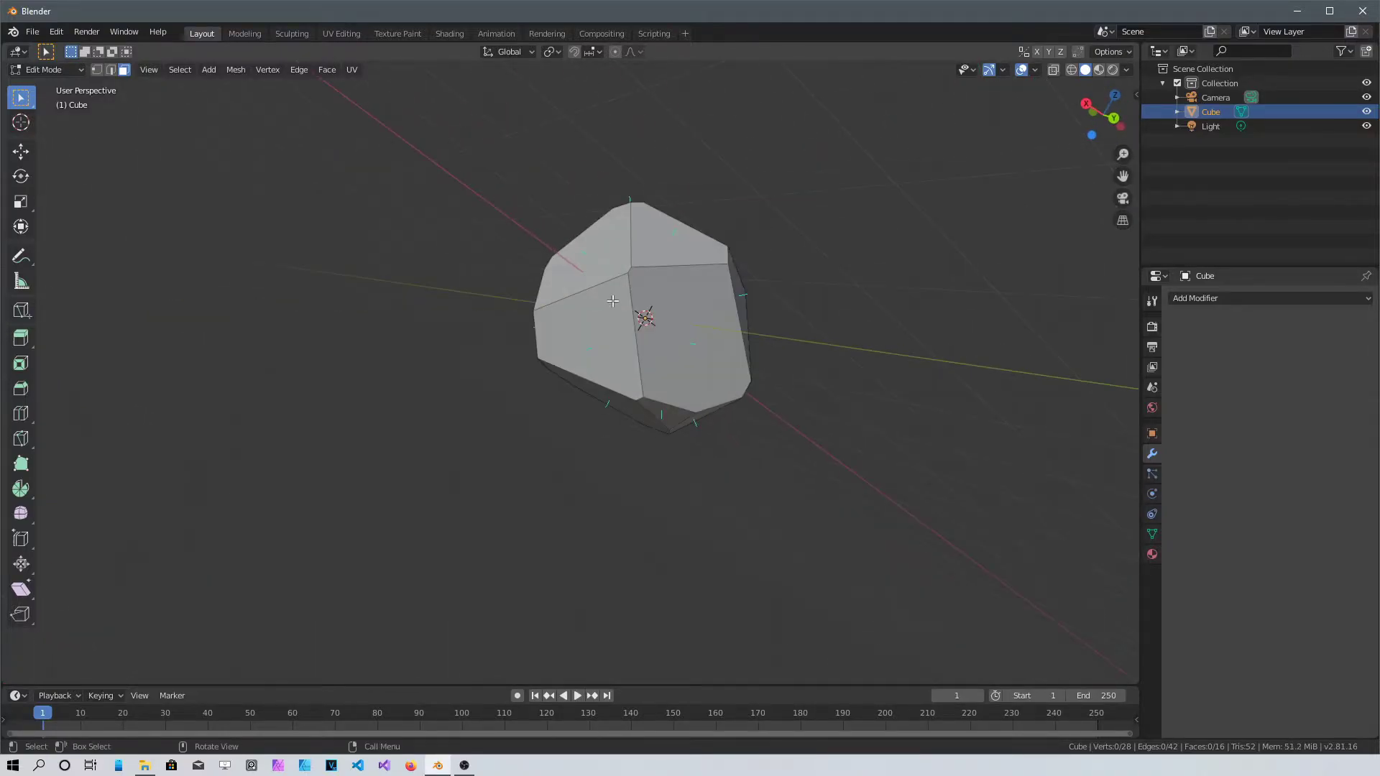
left_click(1036, 70)
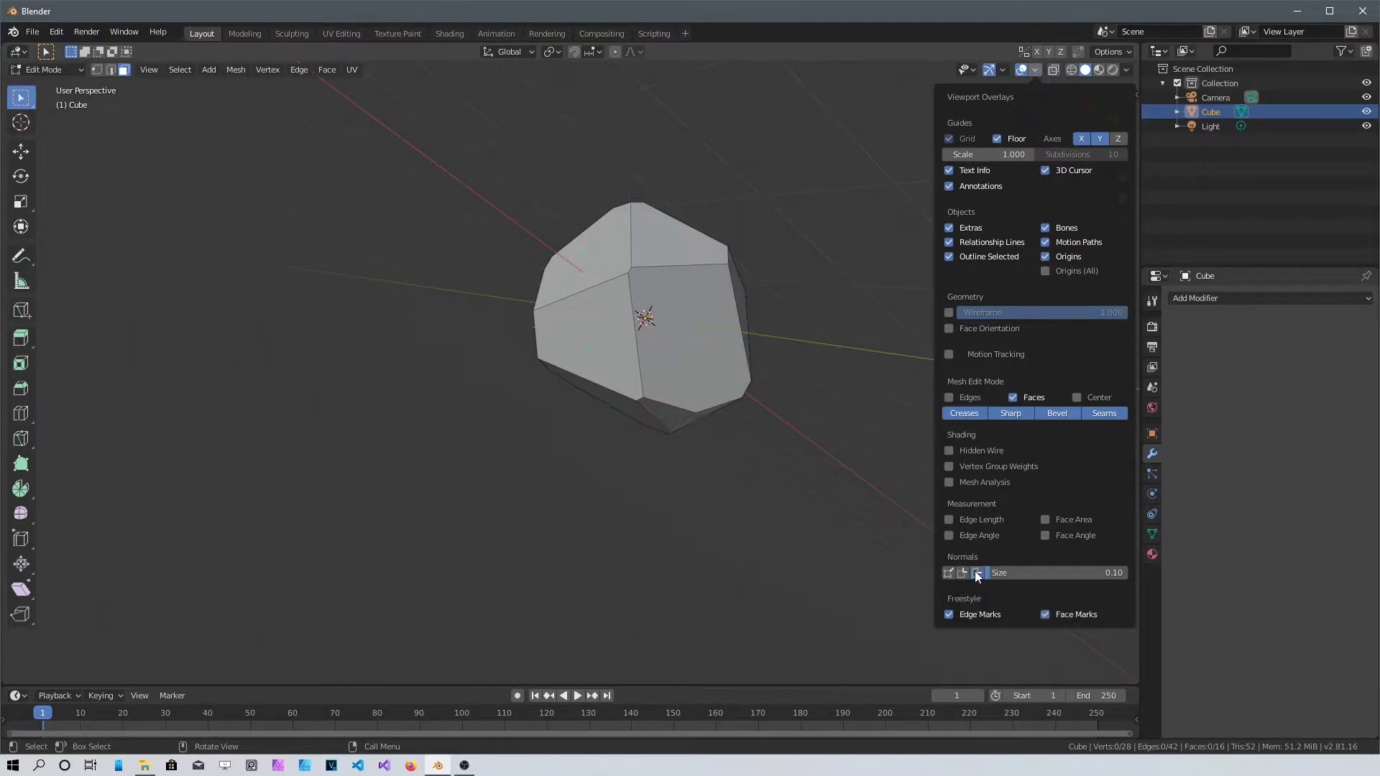
middle_click_drag(509, 314, 786, 358)
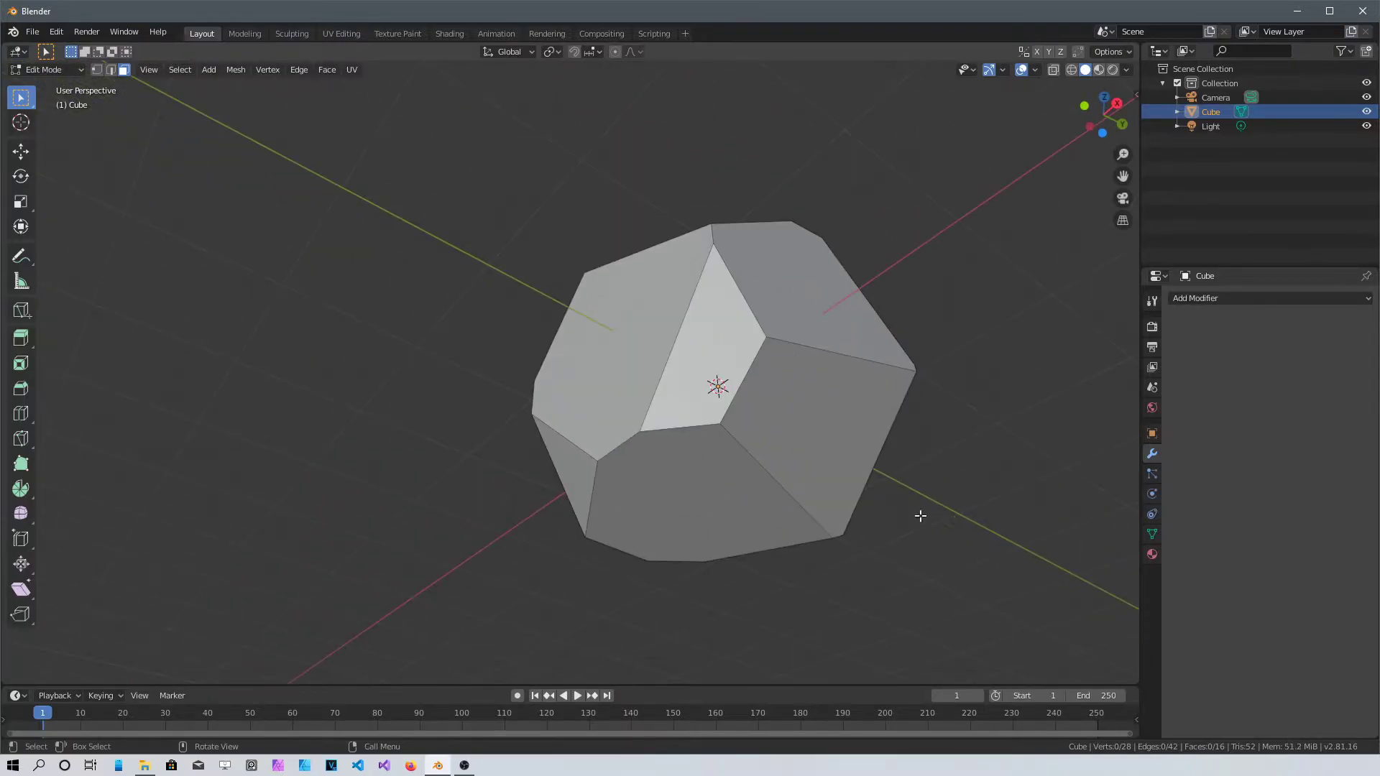
Return to Object Mode and add a Subdivision Surface modifier to the block.
key("Tab")
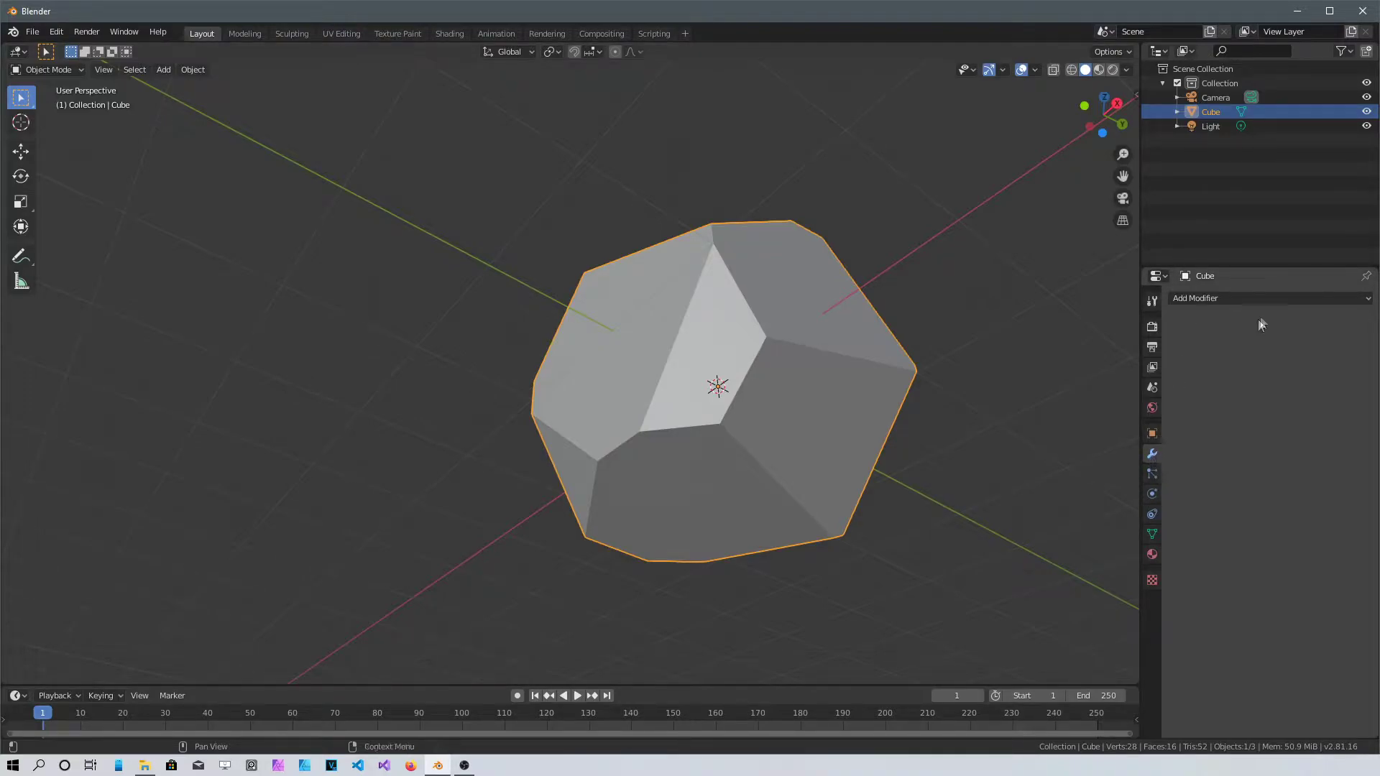
left_click(1277, 299)
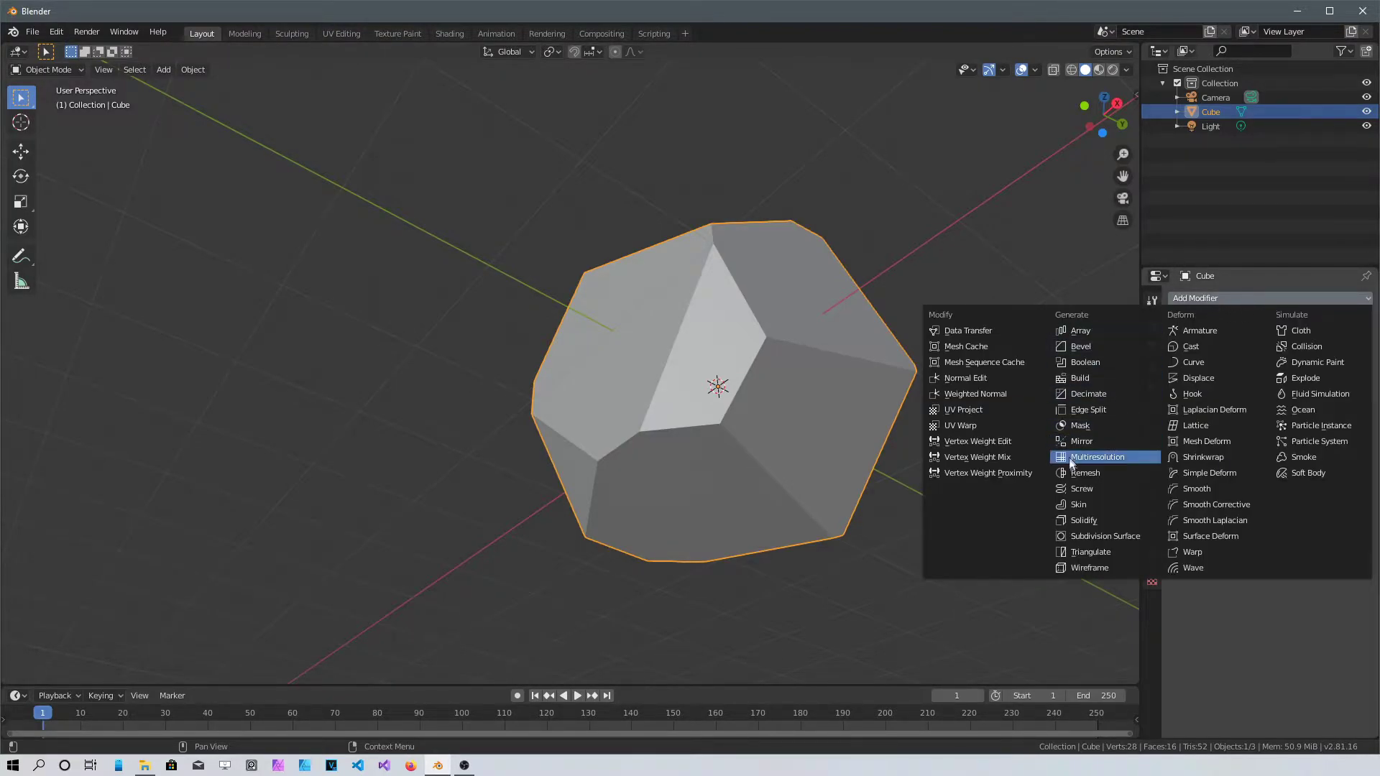
left_click(1100, 536)
middle_click_drag(1084, 535, 640, 338)
scroll(639, 334, "down", 3)
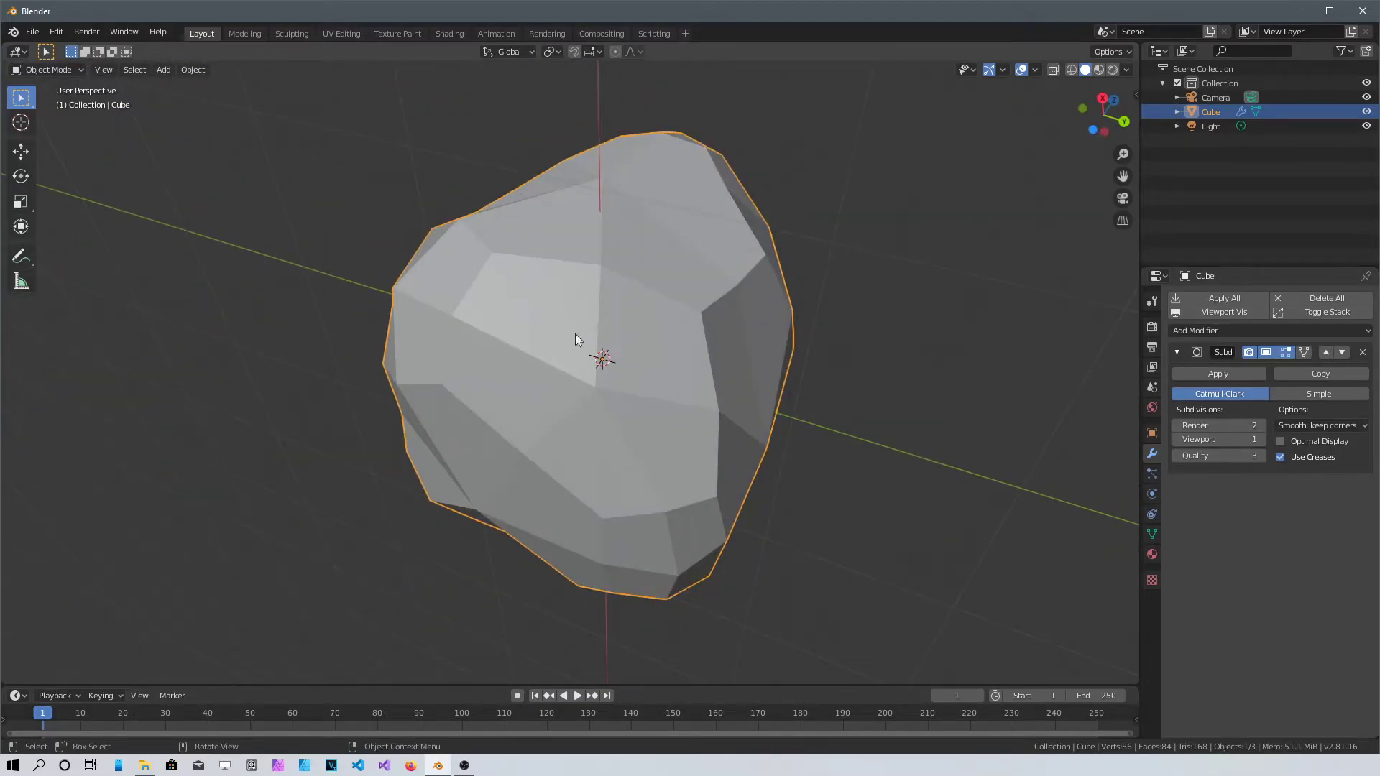
Compare the original cage with the subdivided shape, apply the Subdivision Surface modifier in Object Mode, and reopen Edit Mode.
key("Tab")
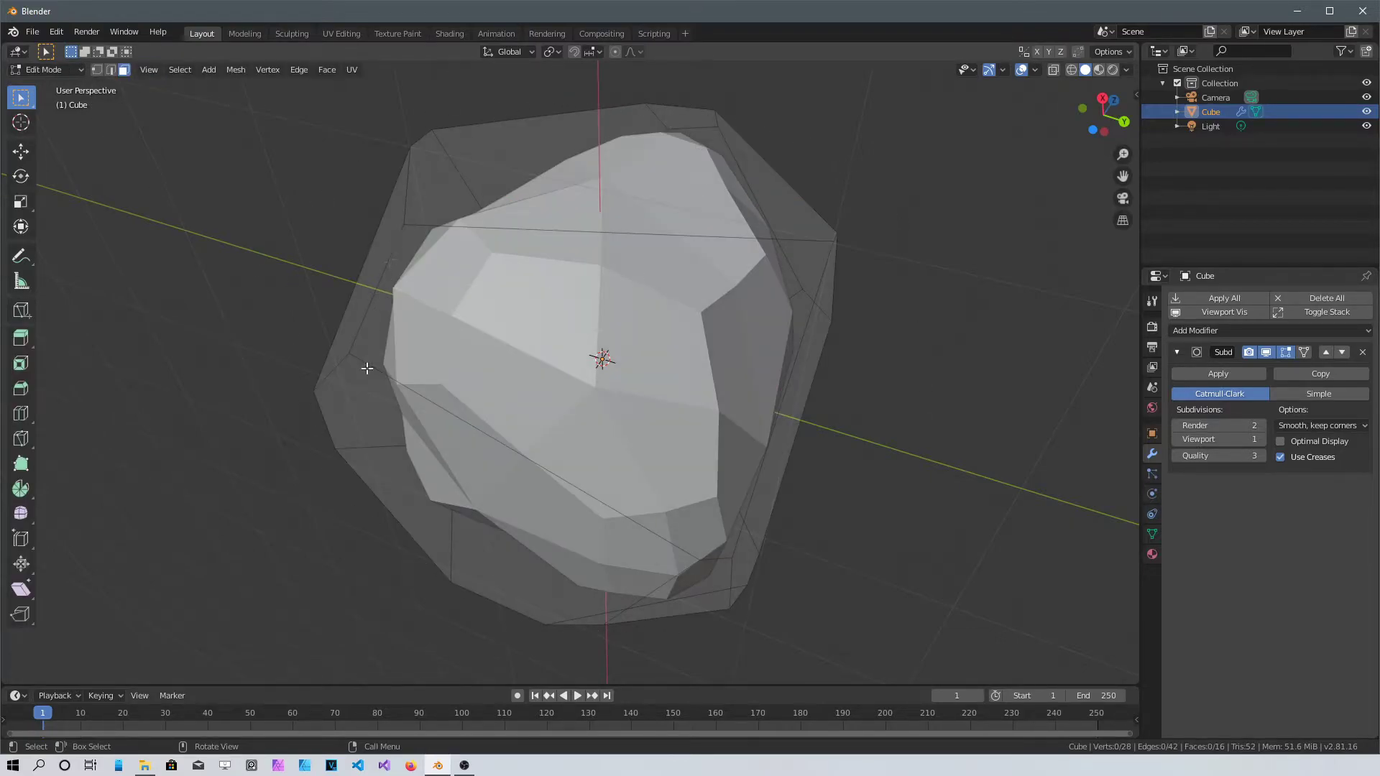
middle_click_drag(367, 368, 570, 364)
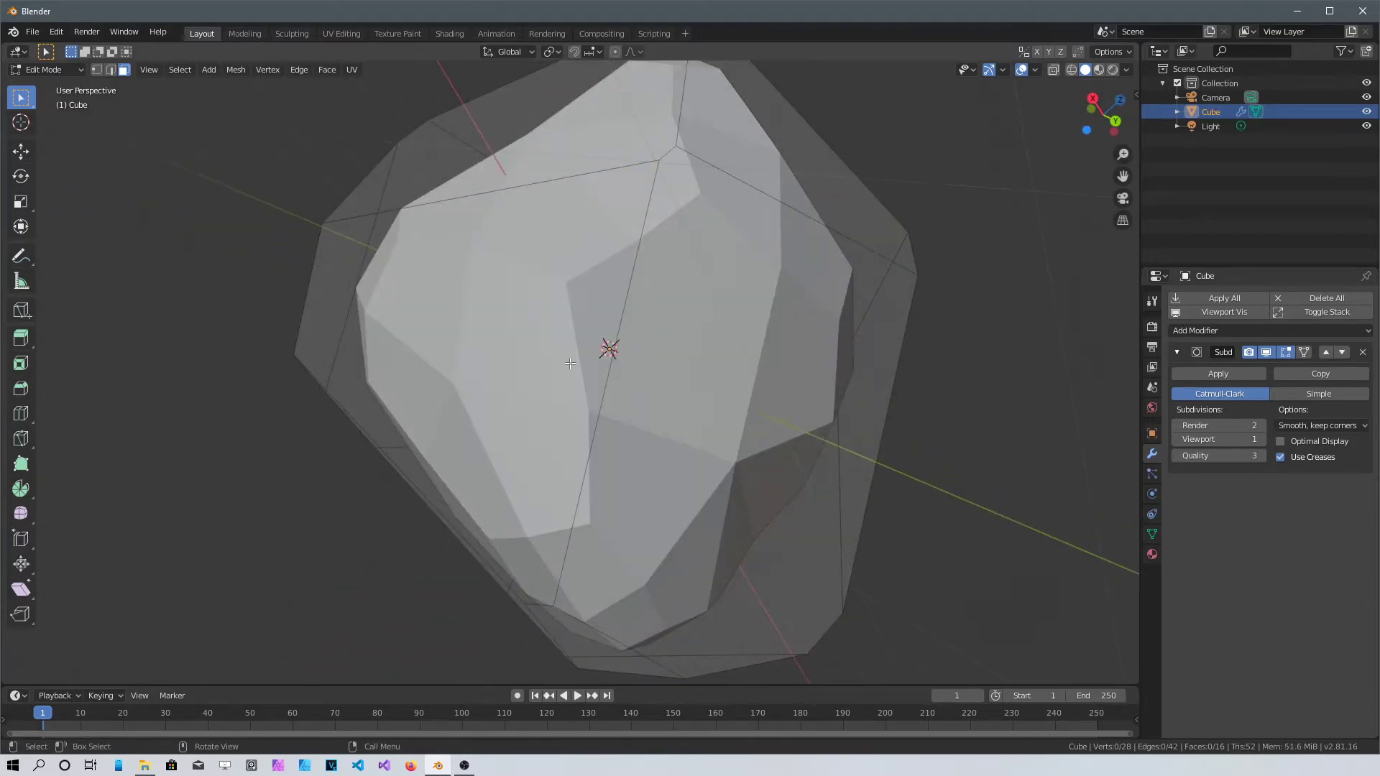
key("Tab")
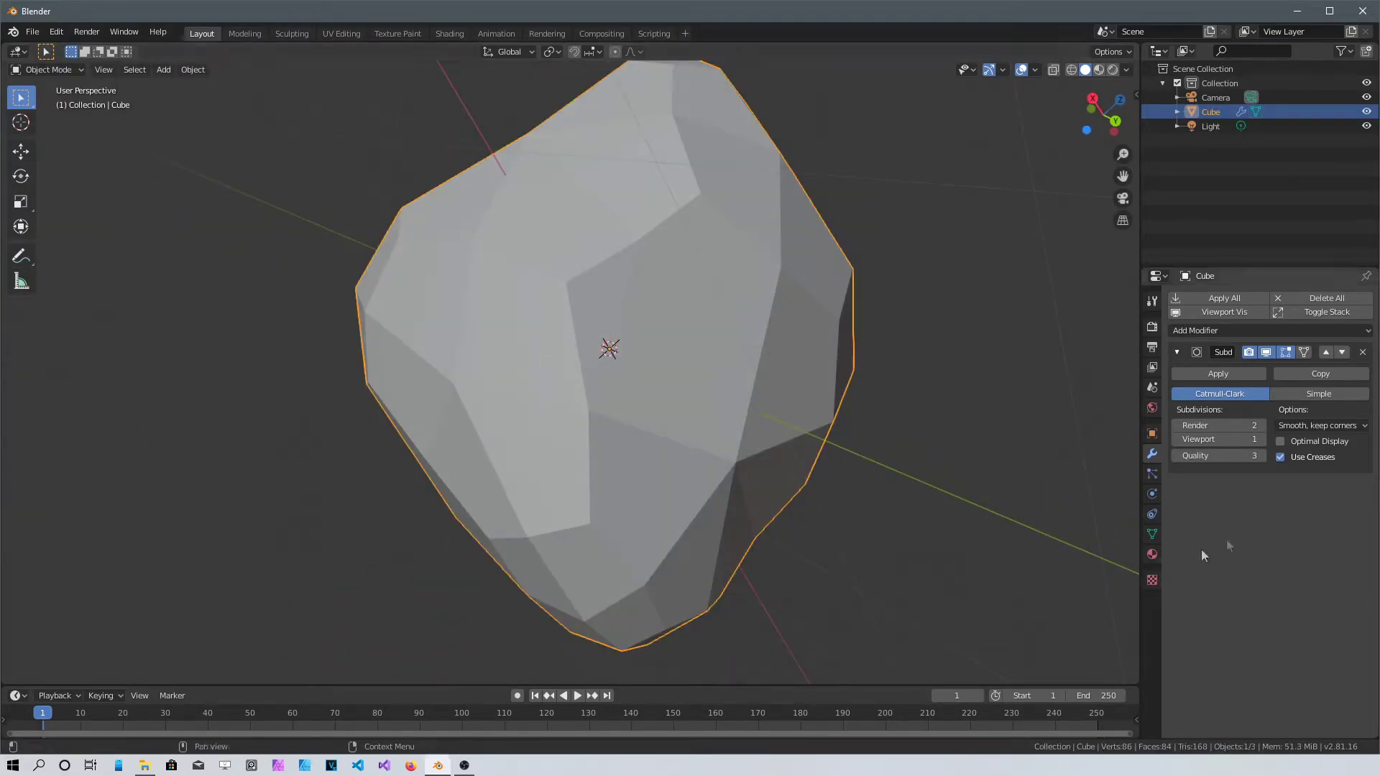
left_click(1226, 373)
key("Tab")
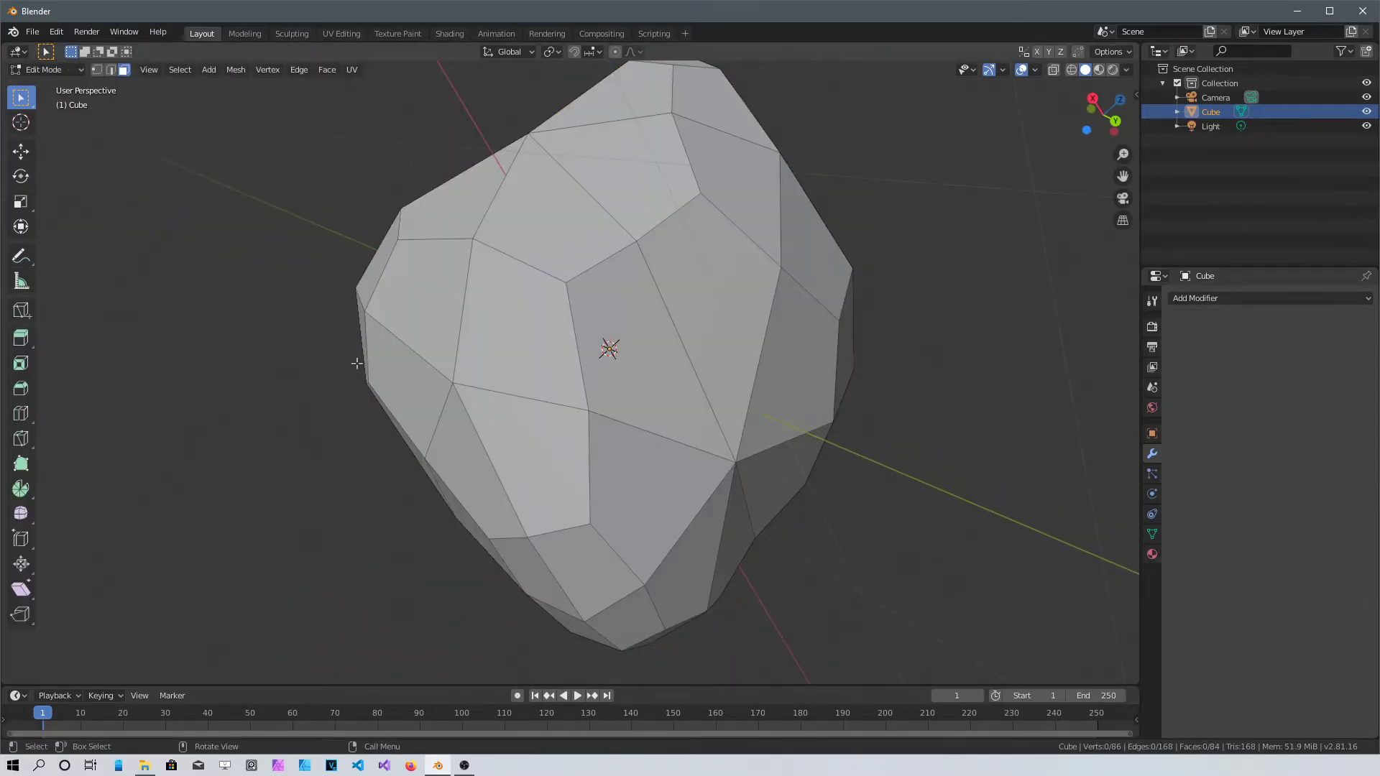
Examine the subdivided rock's faces and vertices from several angles.
middle_click_drag(467, 313, 679, 342)
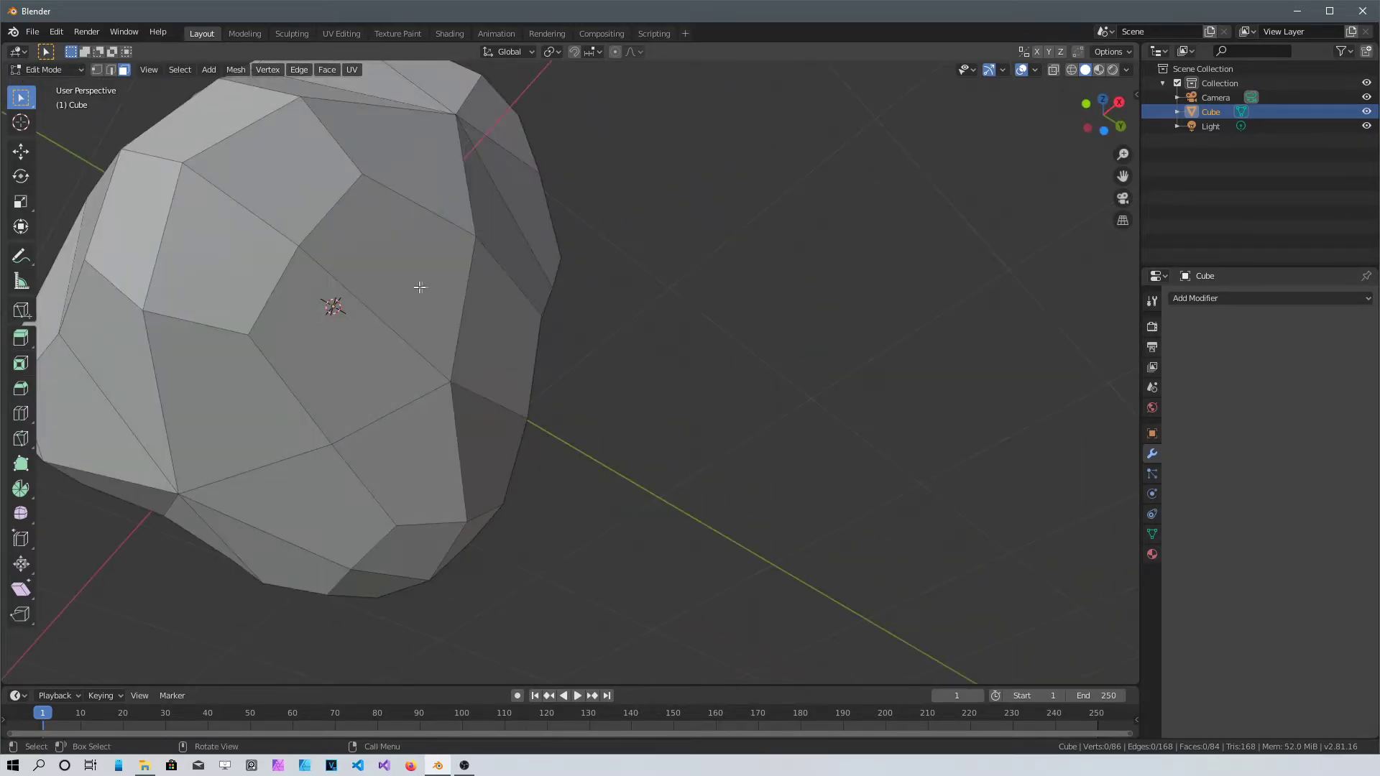
middle_click_drag(531, 307, 825, 392, "shift")
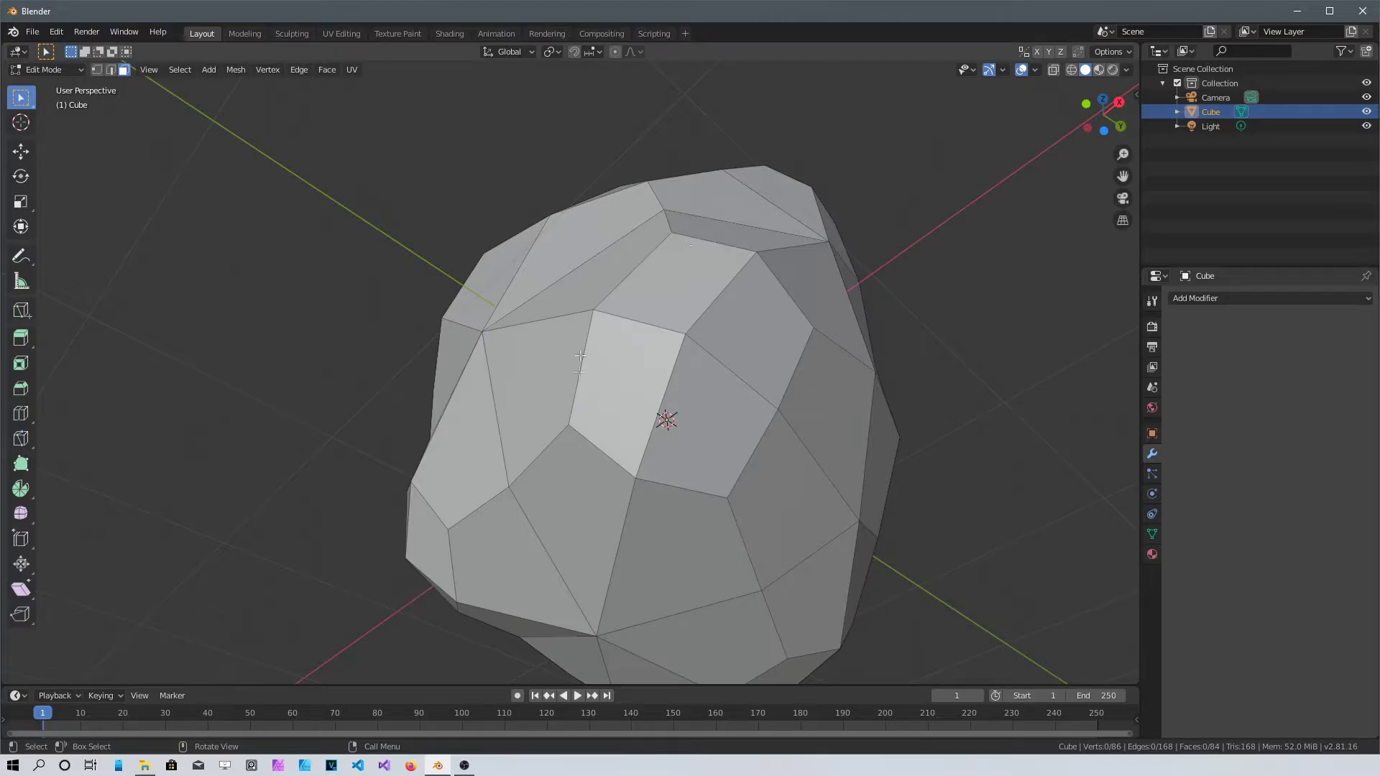
middle_click_drag(814, 465, 783, 577)
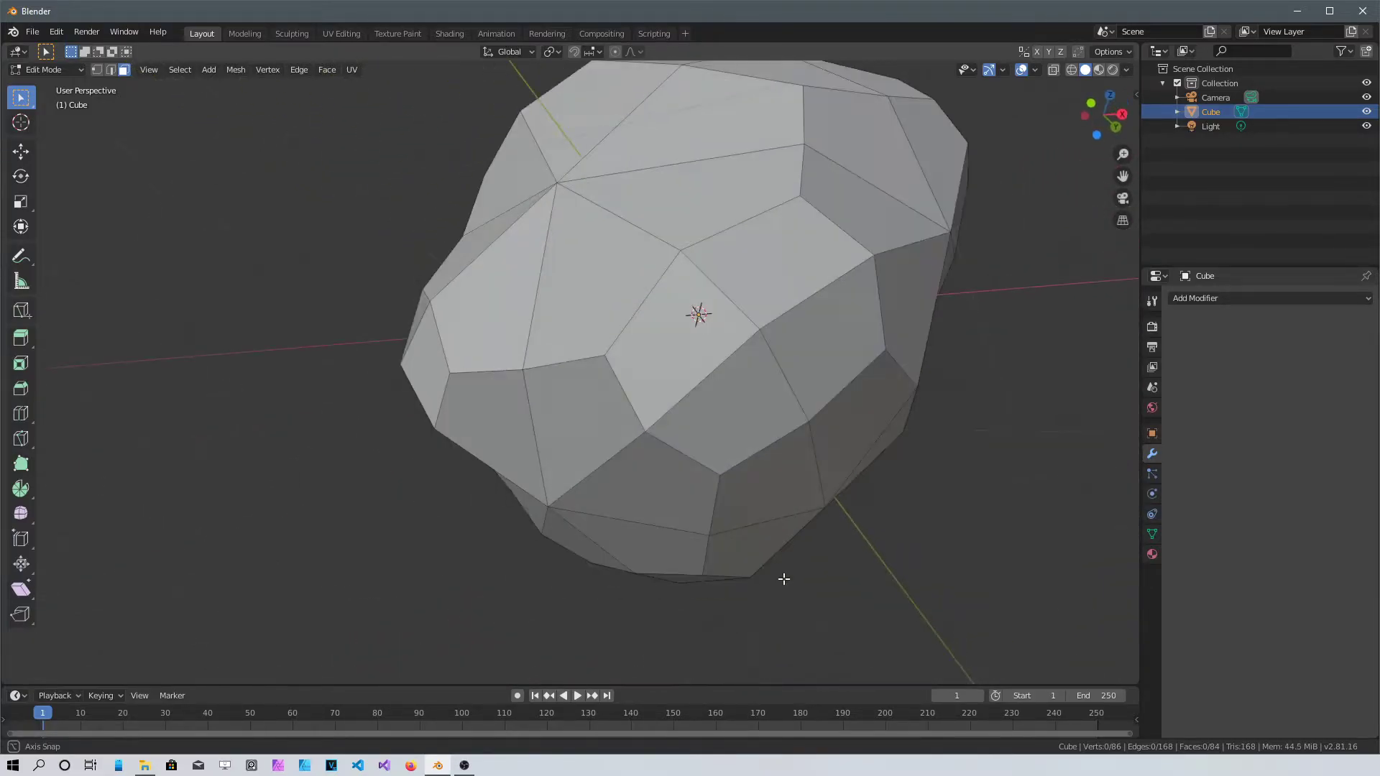
middle_click_drag(755, 398, 675, 459, "shift")
scroll(671, 404, "up", 2)
middle_click_drag(787, 417, 655, 281)
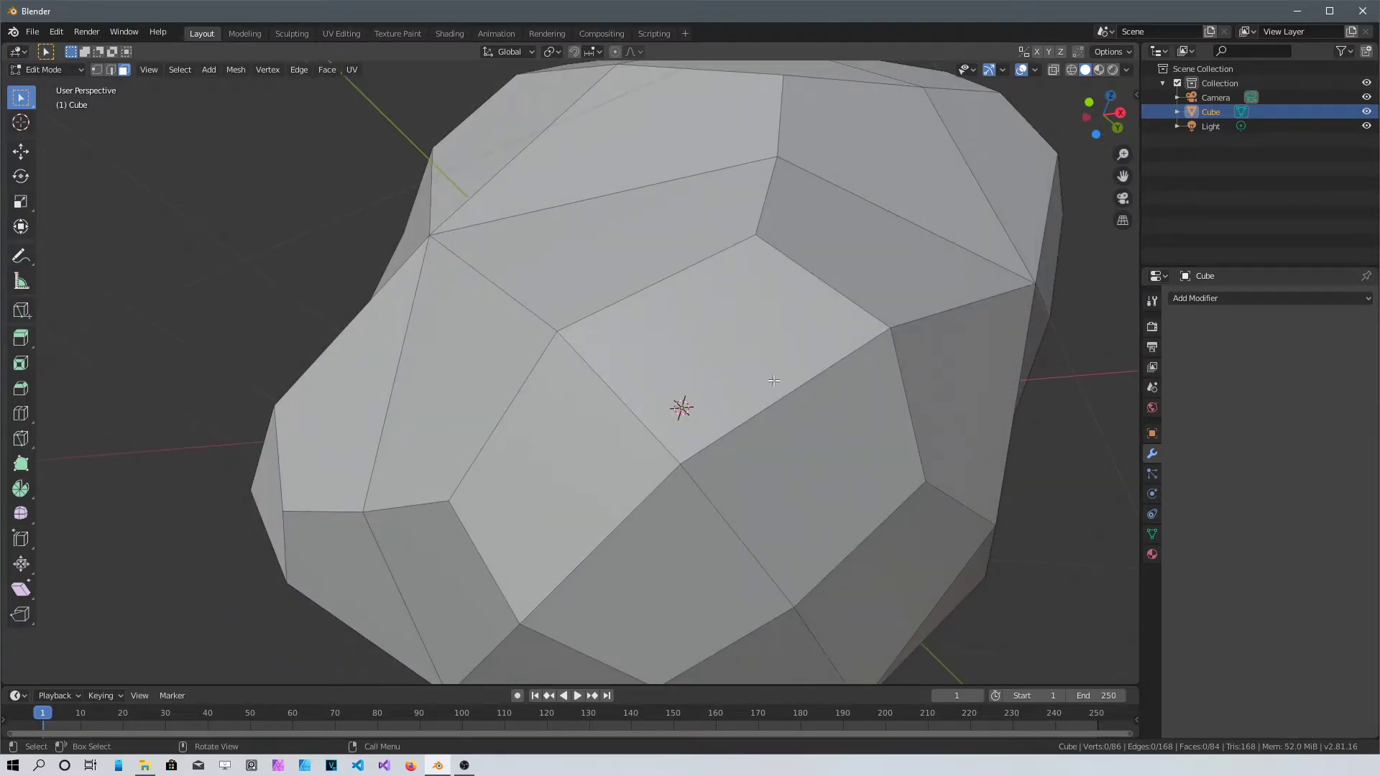
middle_click_drag(774, 380, 765, 351)
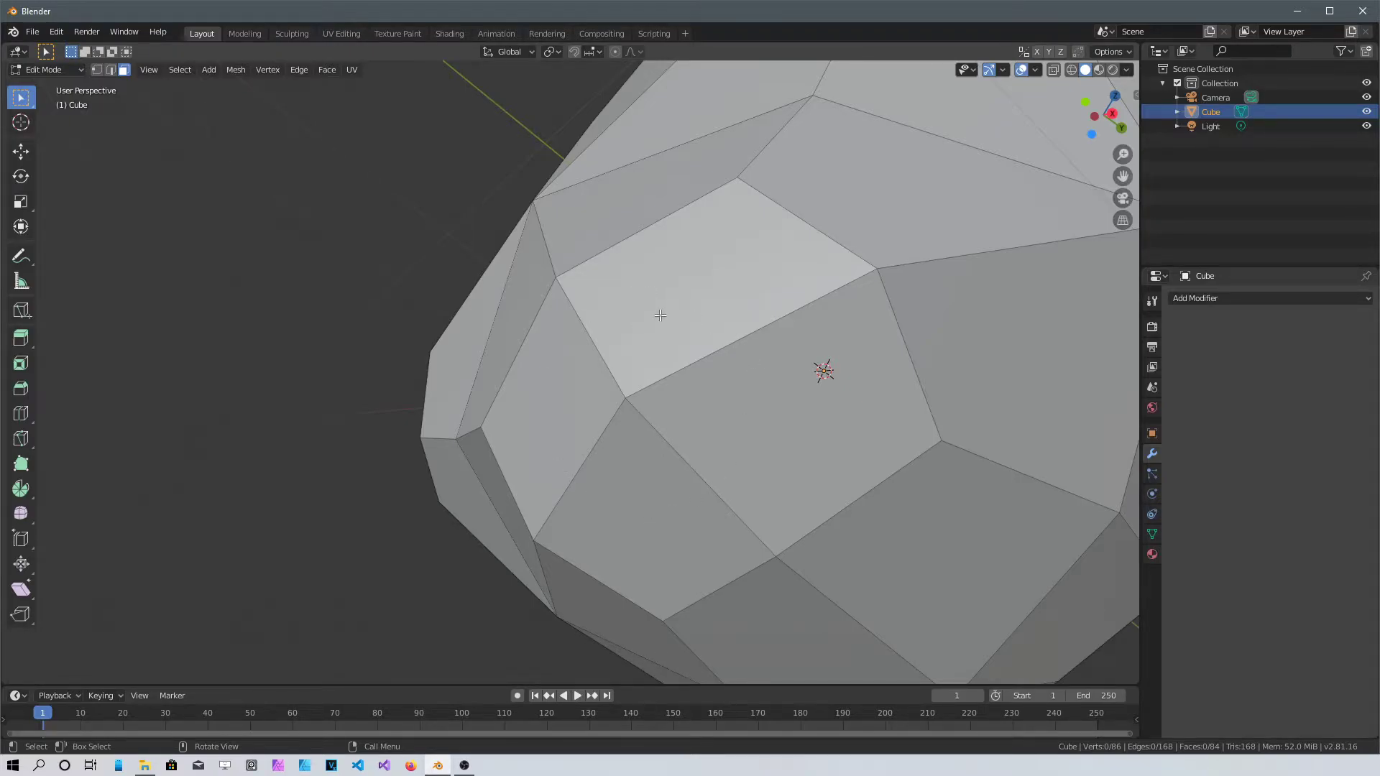
left_click(1232, 299)
Select a vertex where four faces meet on the rock's front and bevel it with a width of 0.186 m.
scroll(693, 469, "up", 1)
middle_click_drag(694, 469, 638, 409)
scroll(761, 428, "up", 1)
middle_click_drag(761, 429, 723, 441, "shift")
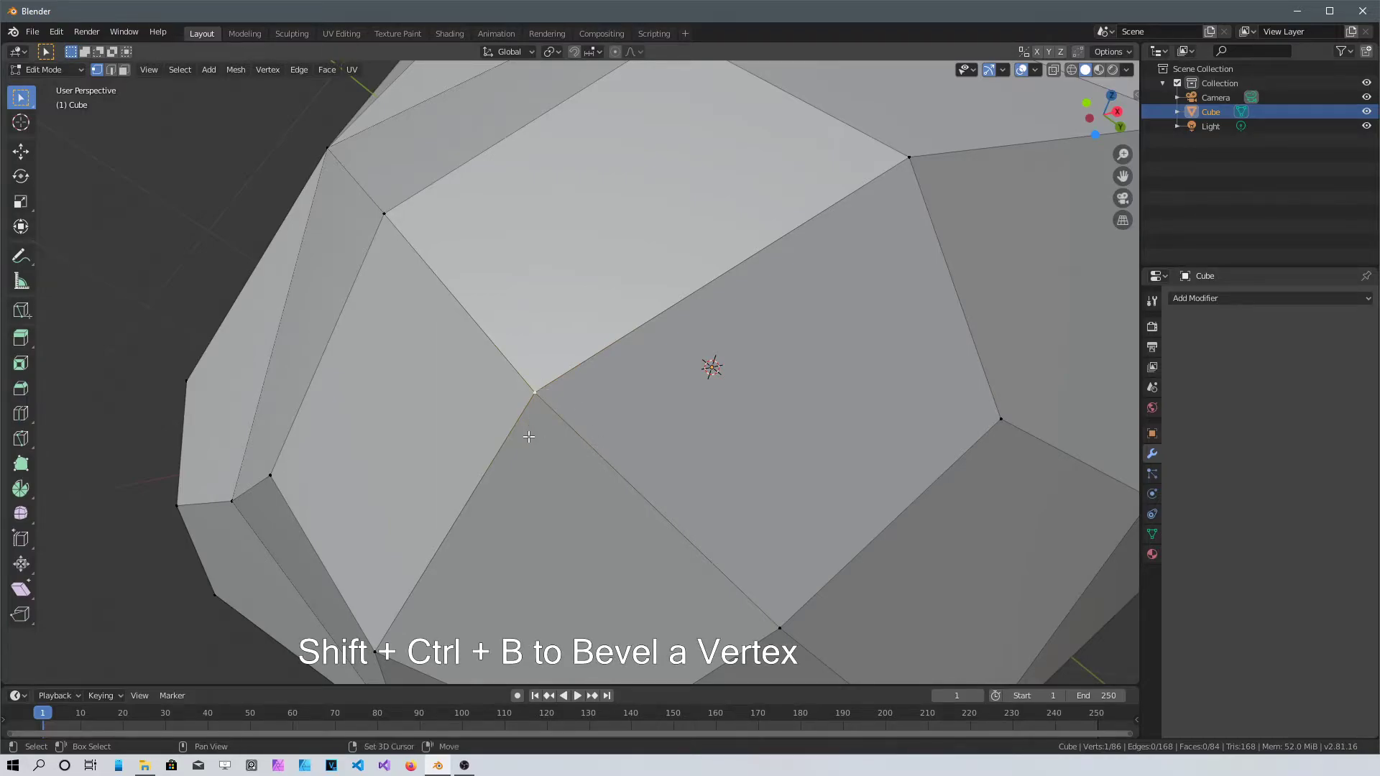
key("ctrl")
key("shift+ctrl+b")
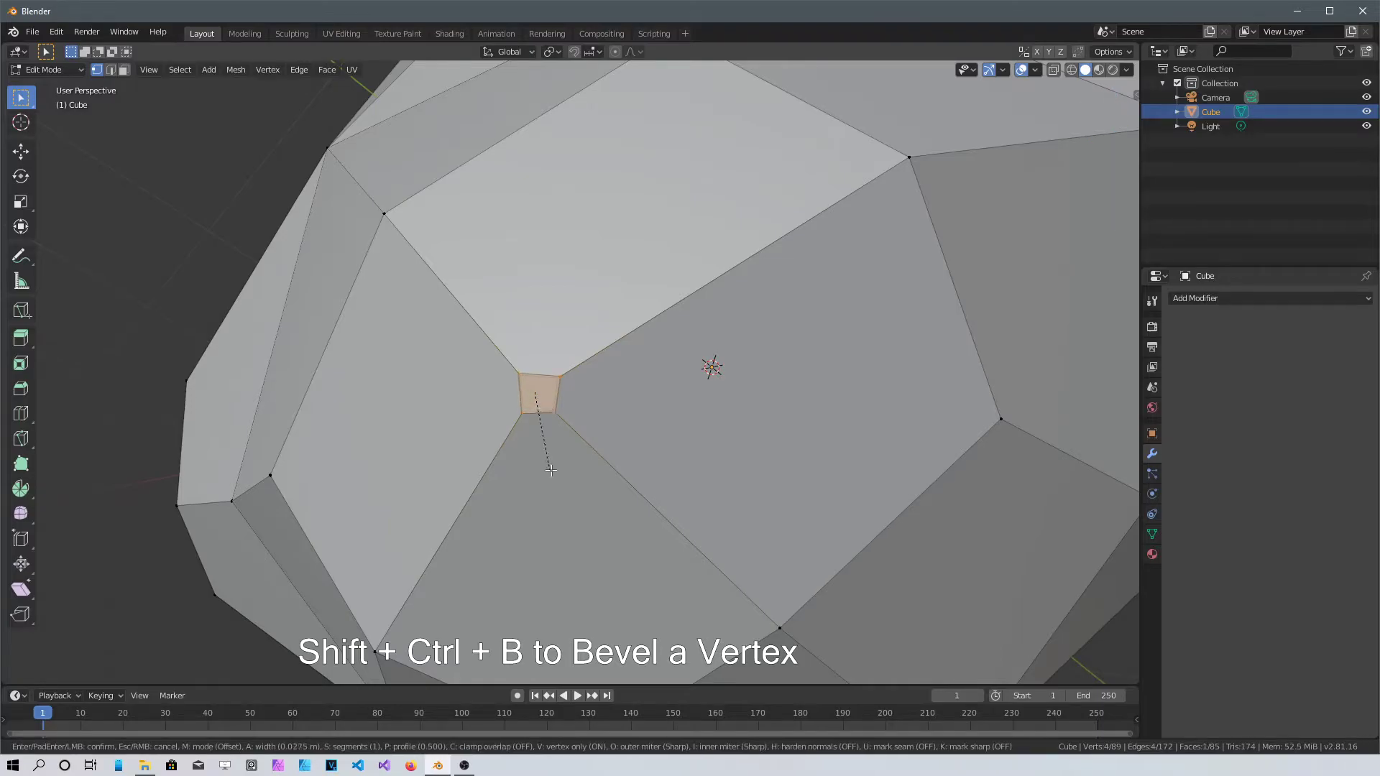
left_click(694, 591)
Try LoopTools Circle on the beveled face's vertices and undo it.
middle_click_drag(694, 591, 580, 328)
right_click(578, 326)
mouse_move(563, 283)
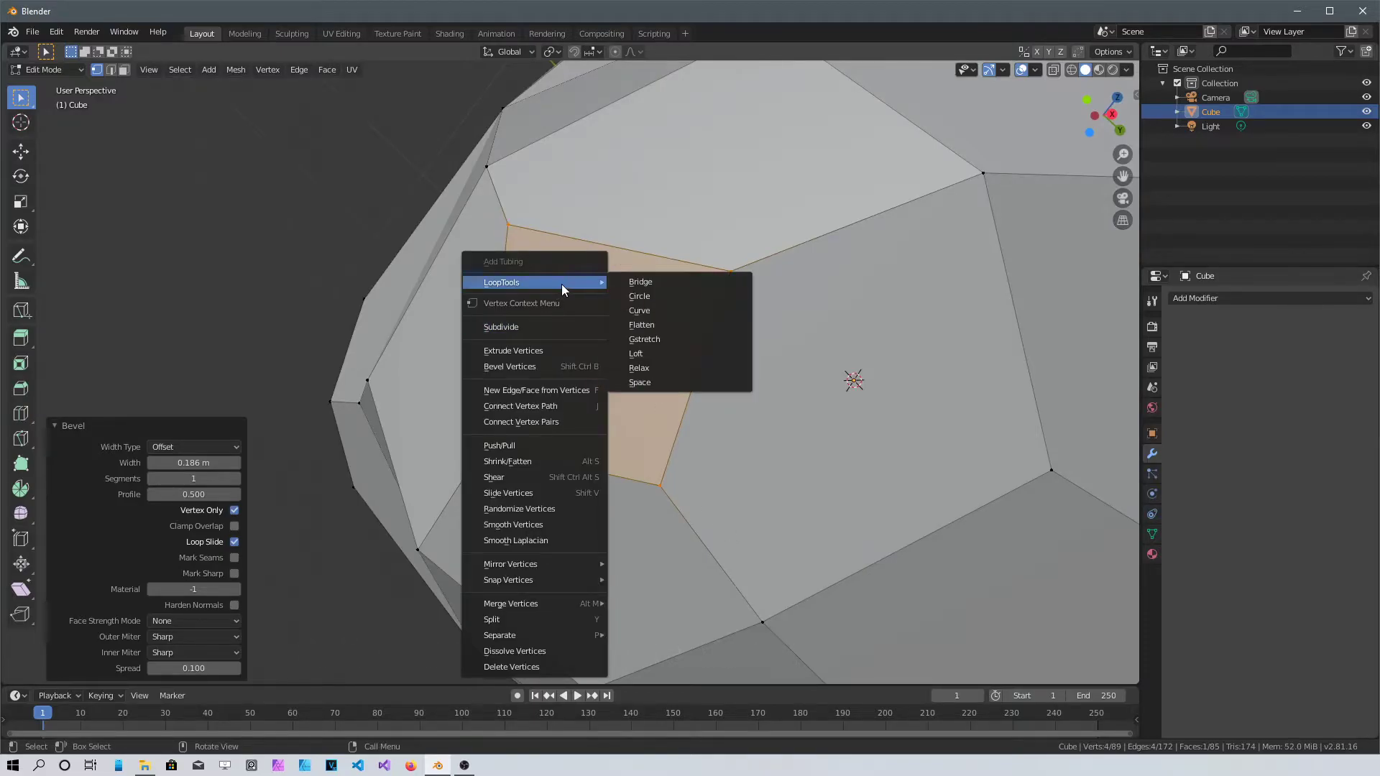
left_click(639, 296)
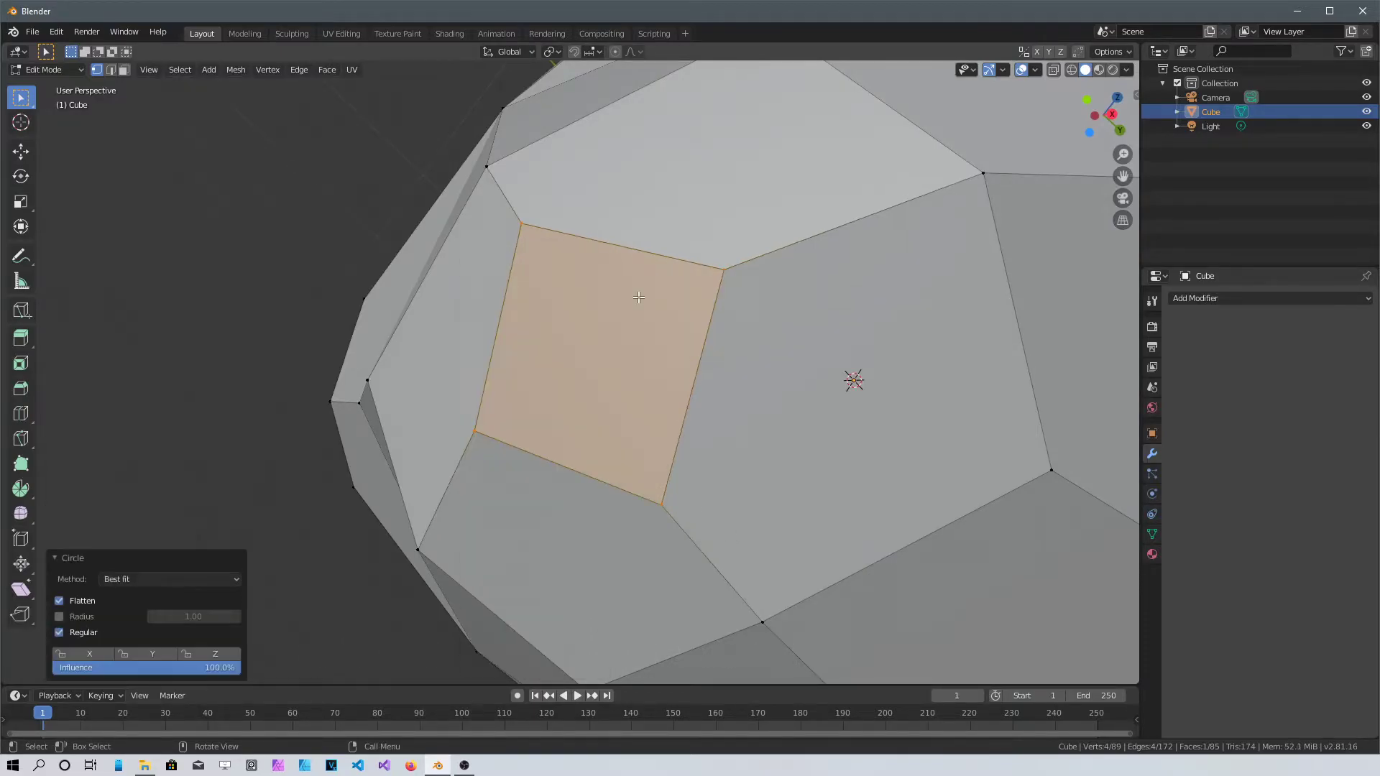
middle_click_drag(653, 352, 424, 440)
key("ctrl+z")
Subdivide the beveled four-sided face with one cut.
scroll(897, 464, "up", 2)
middle_click_drag(926, 463, 558, 450, "shift")
middle_click_drag(819, 473, 778, 455)
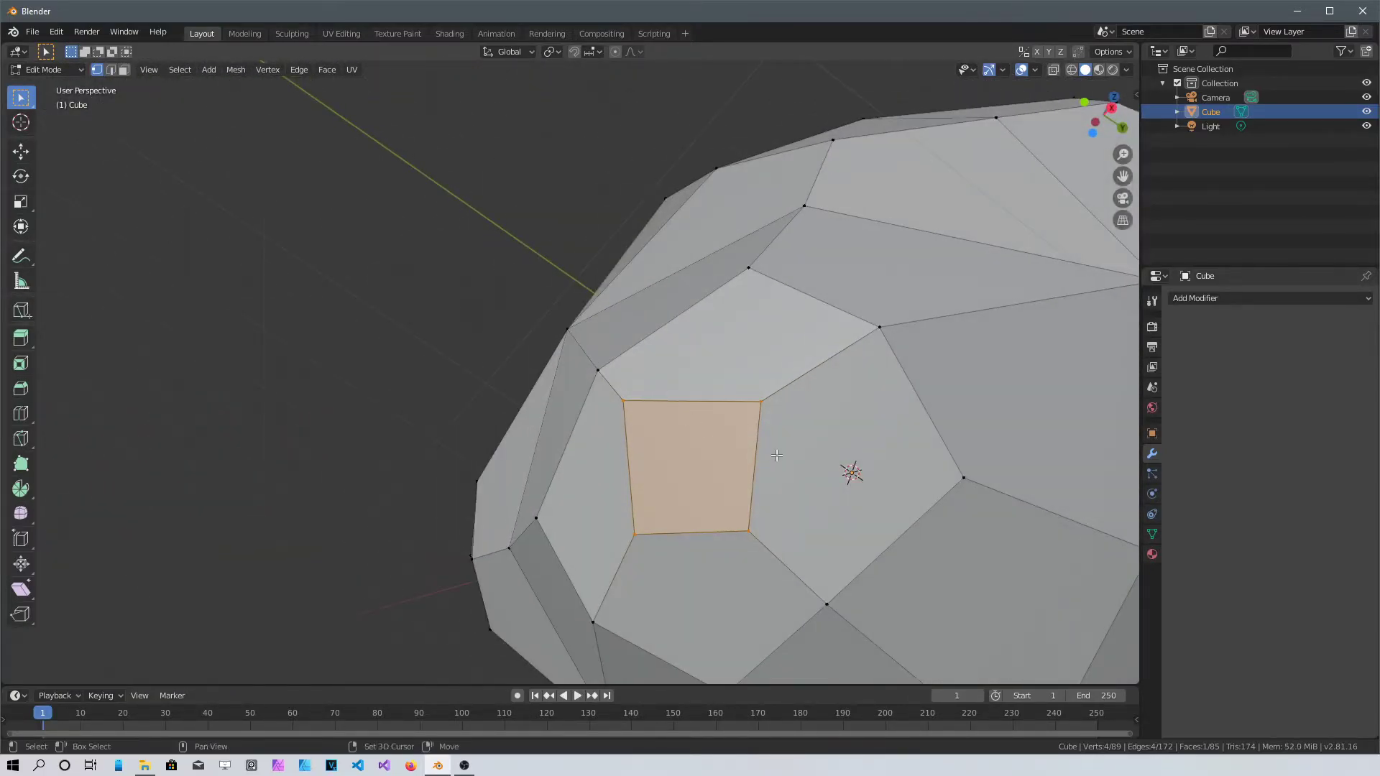
scroll(778, 454, "up", 1)
right_click(727, 479)
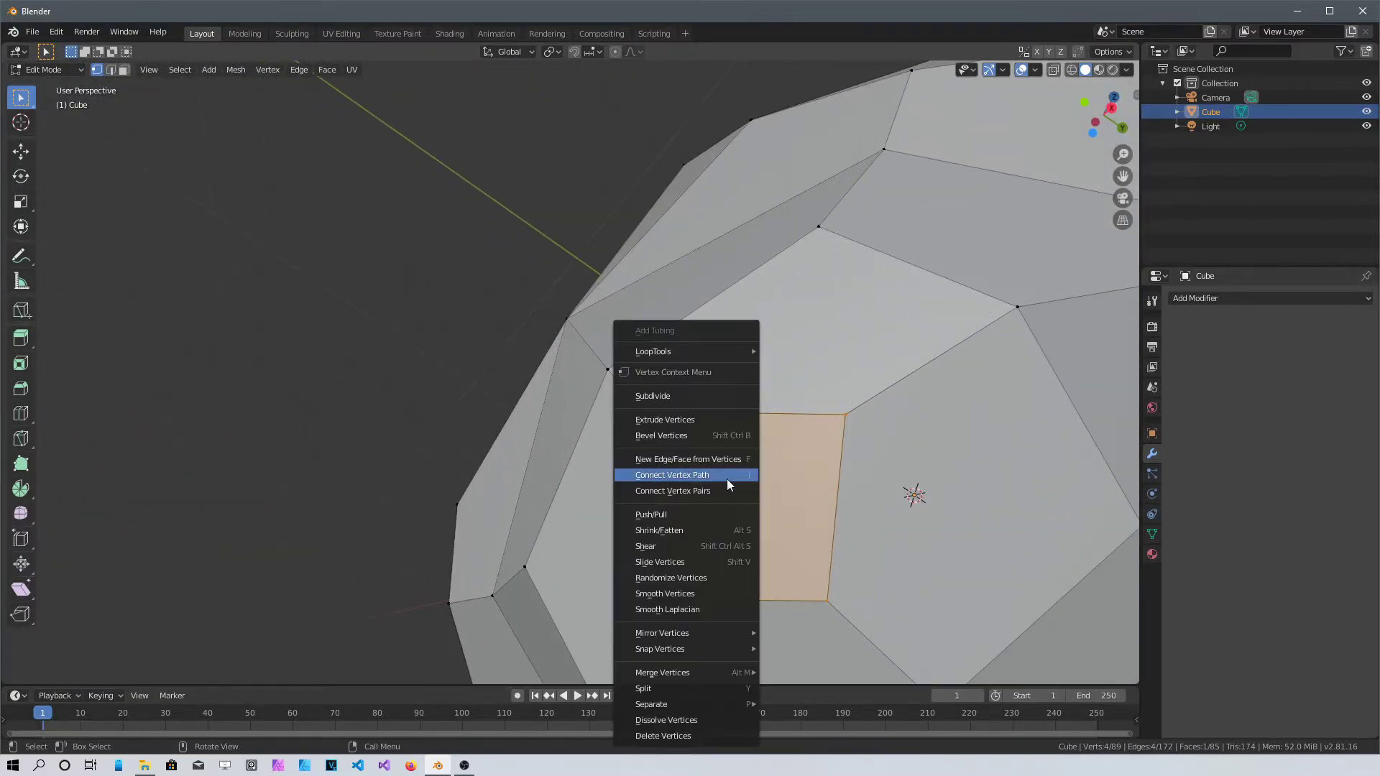
left_click(712, 395)
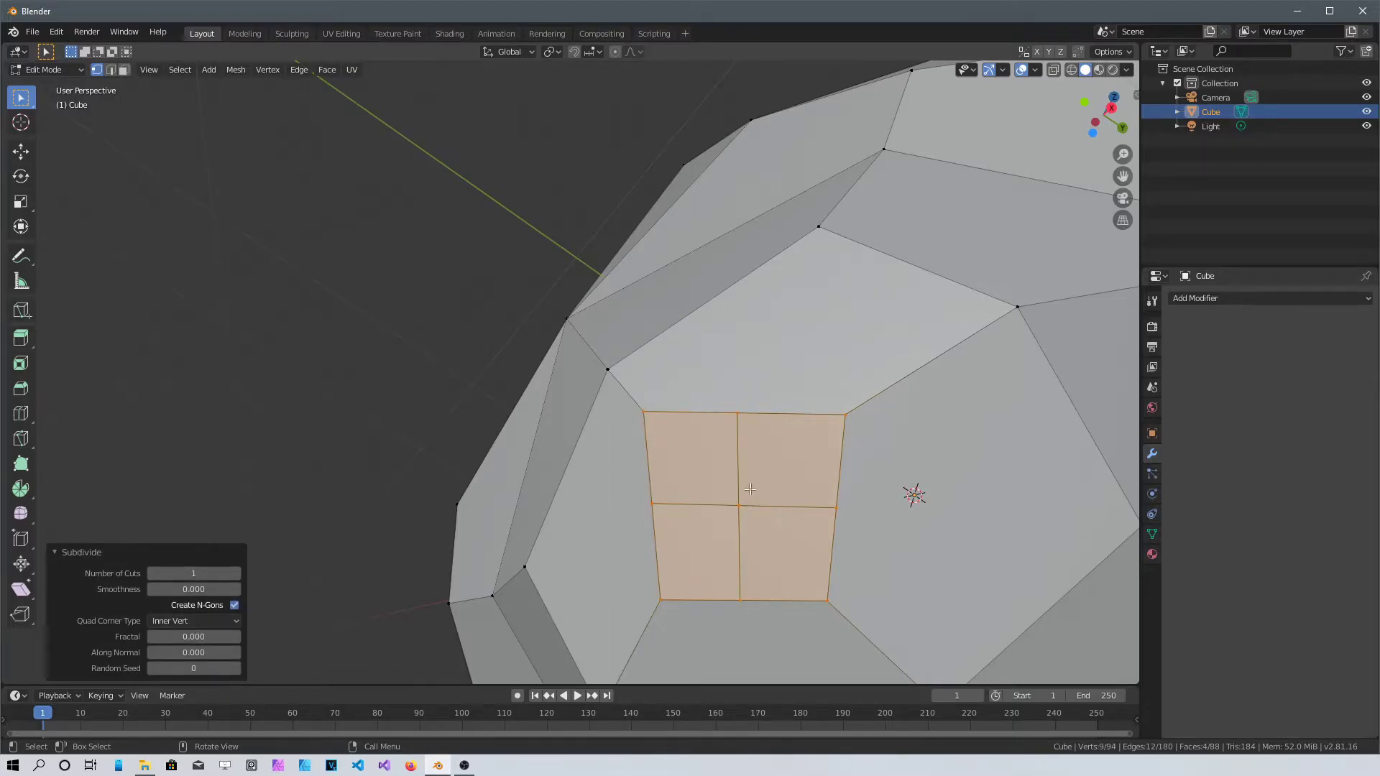
Increase the beveled face's subdivision to 4 cuts.
left_click(237, 573)
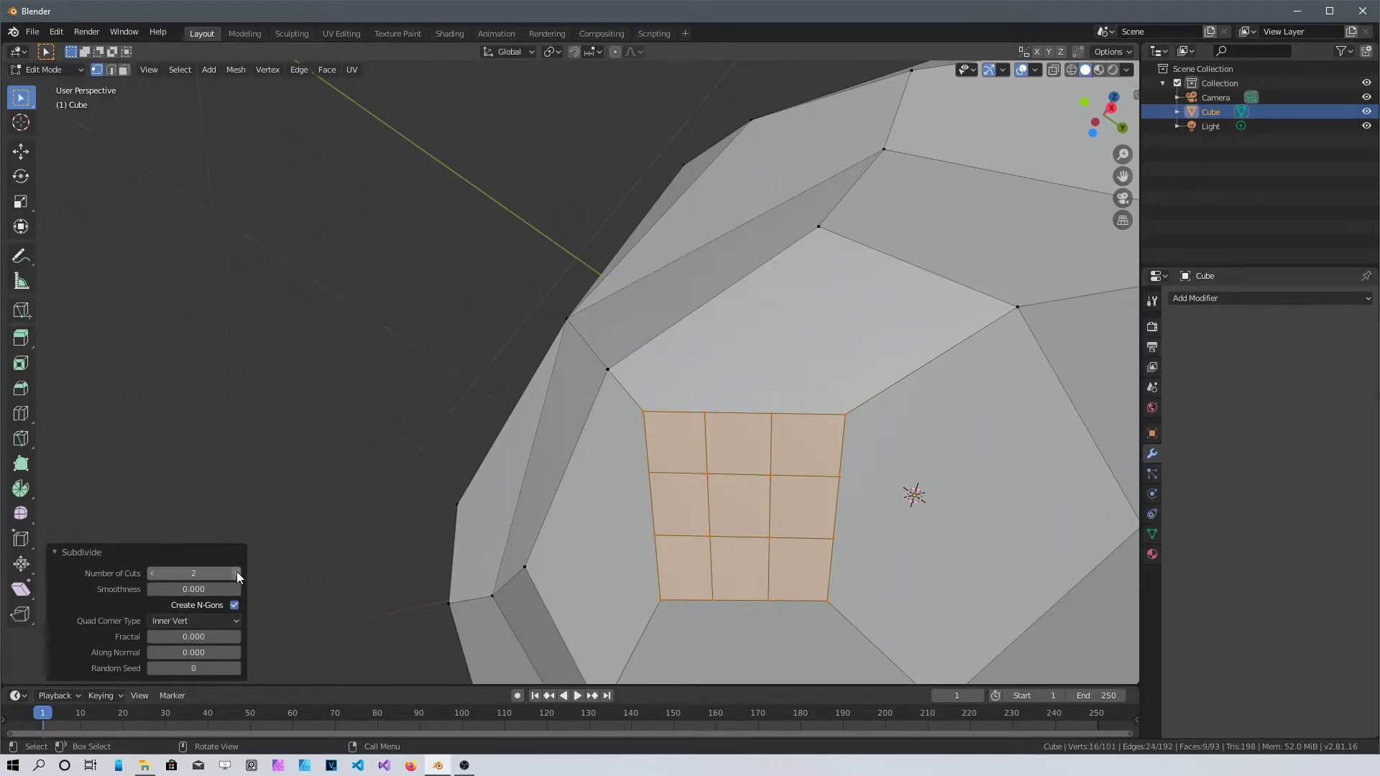
left_click(238, 573)
left_click(237, 573)
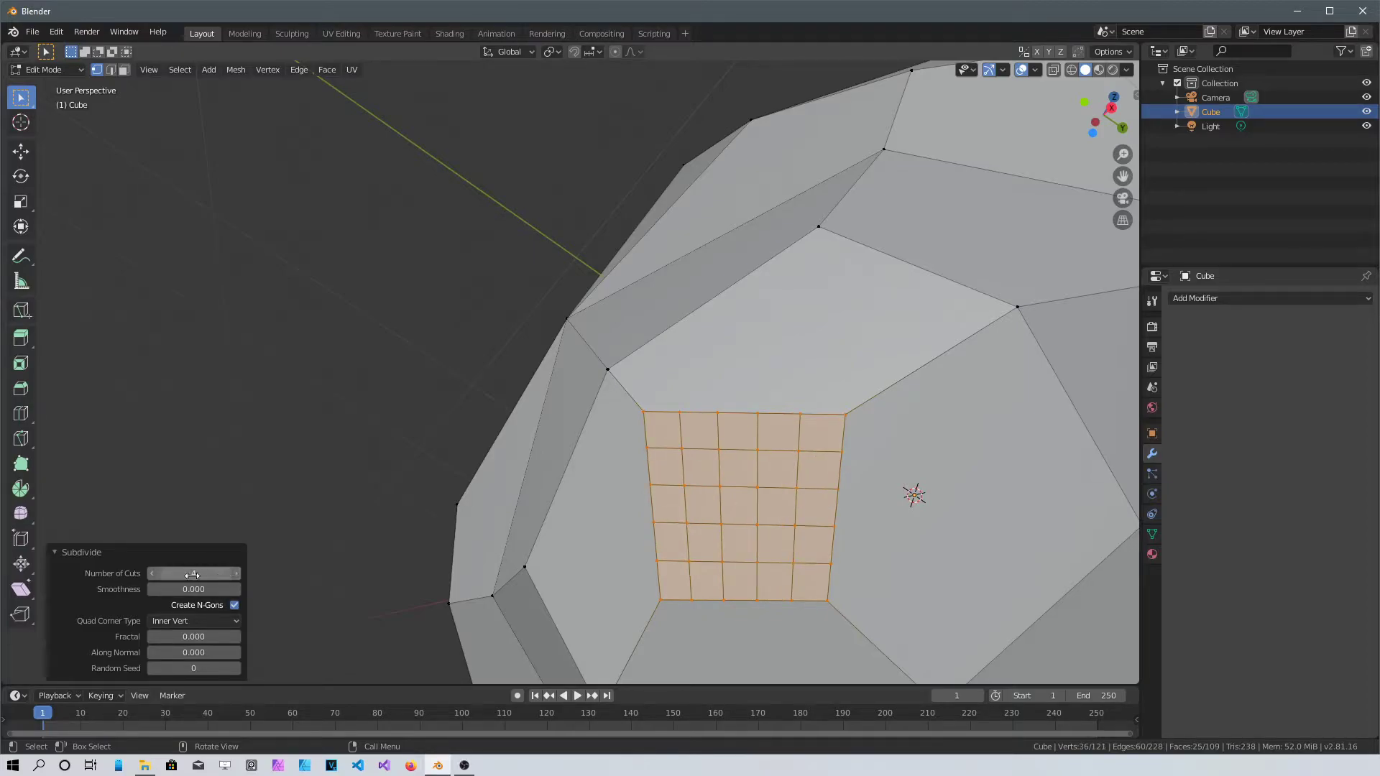
Round the subdivided face with LoopTools Circle and scale the circular patch up by 1.319.
middle_click_drag(703, 622, 674, 483)
right_click(694, 472)
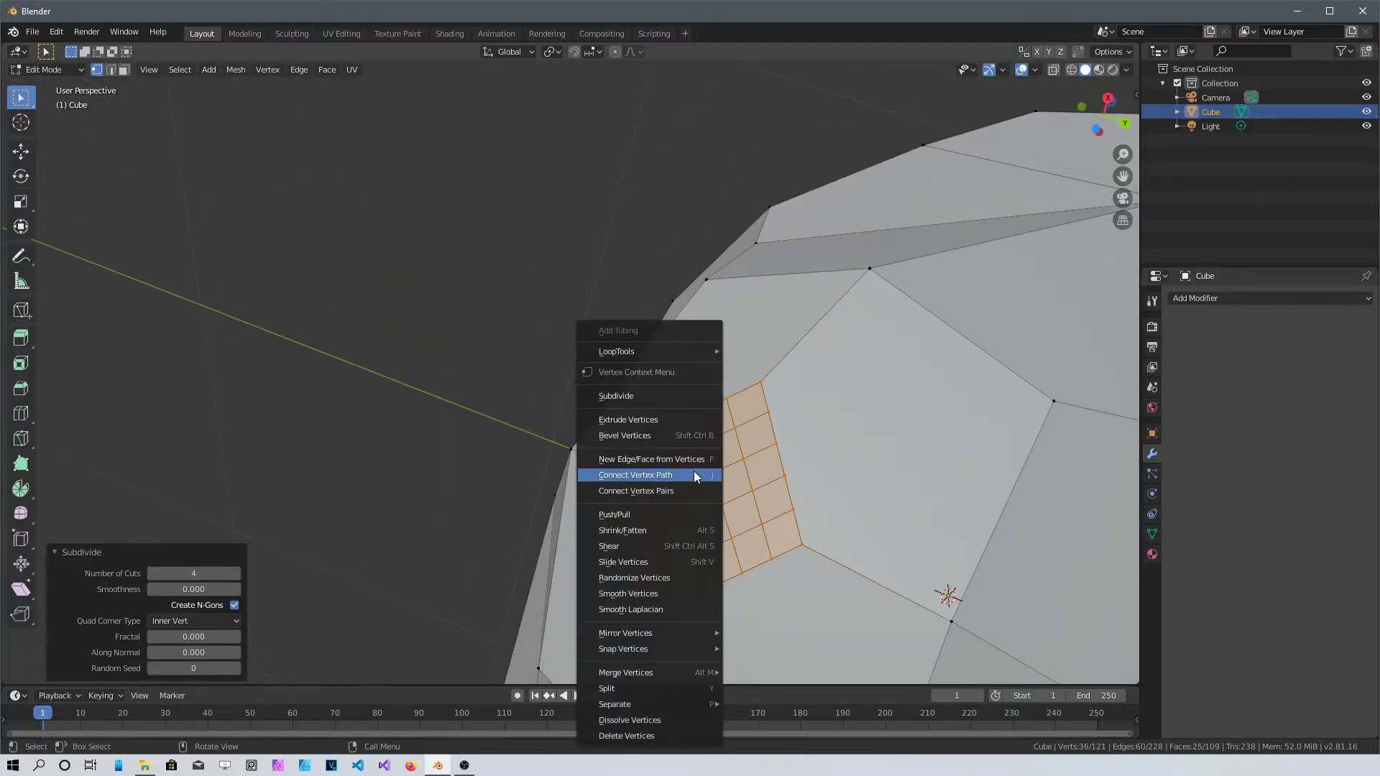
mouse_move(663, 352)
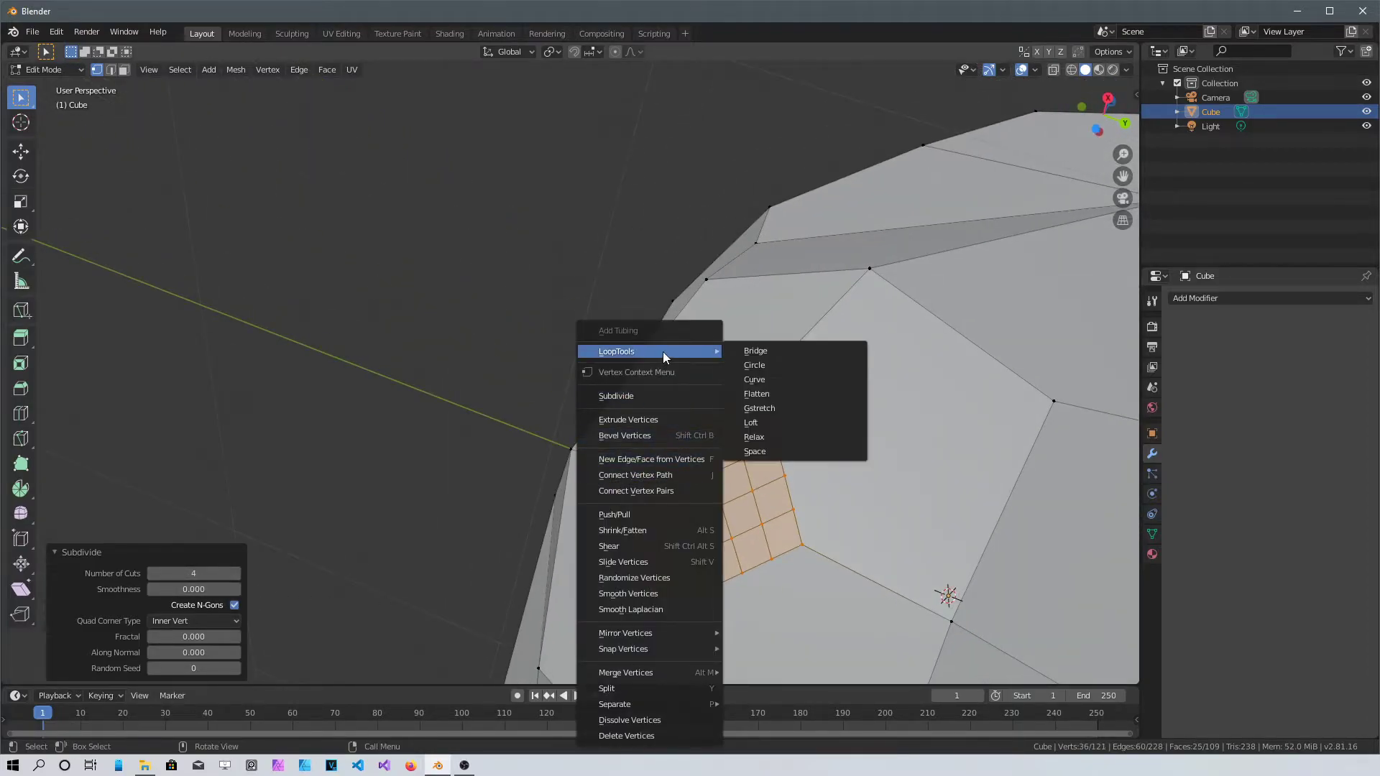
left_click(786, 368)
middle_click_drag(787, 368, 810, 580)
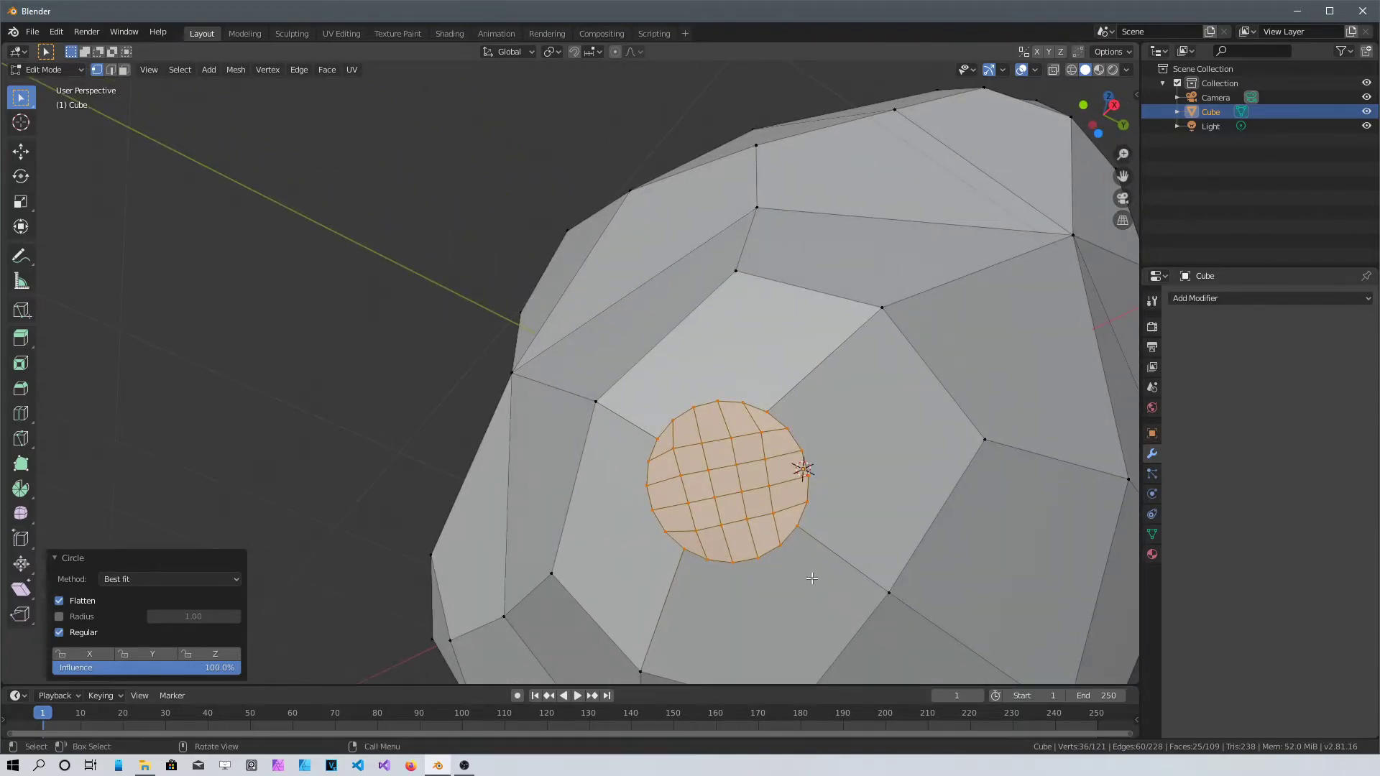
key("s")
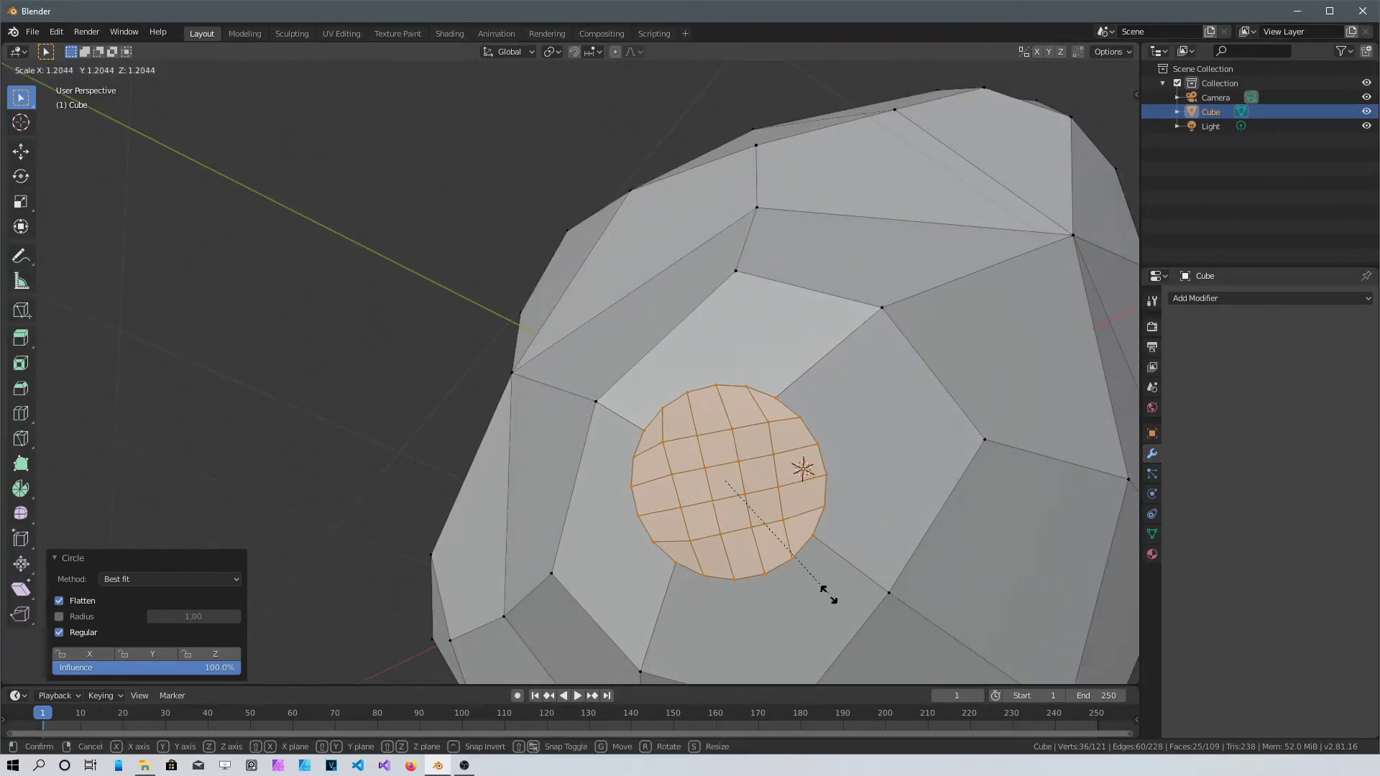
left_click(854, 589)
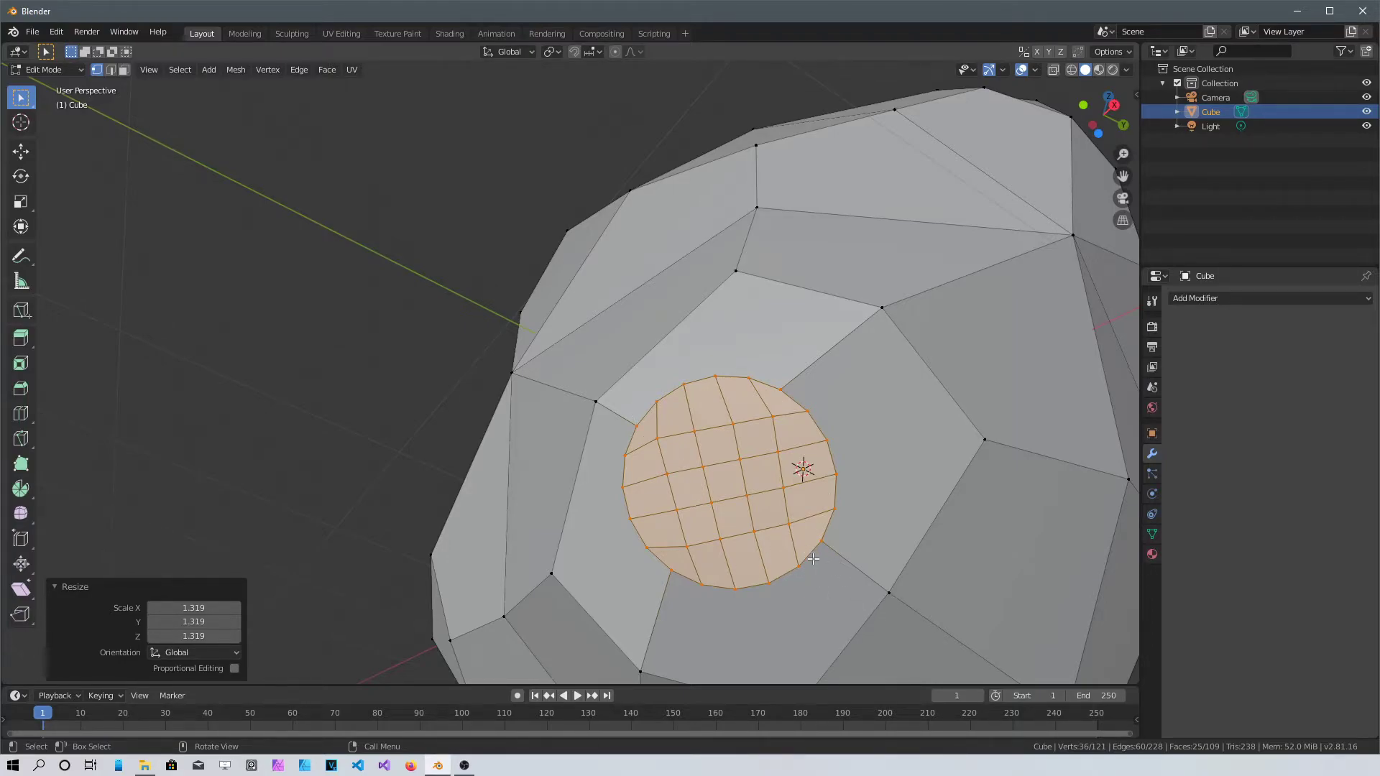
Extrude the circular patch 0.0729 m into the rock and shrink the extruded floor to about a third of its size.
middle_click_drag(810, 522, 588, 505)
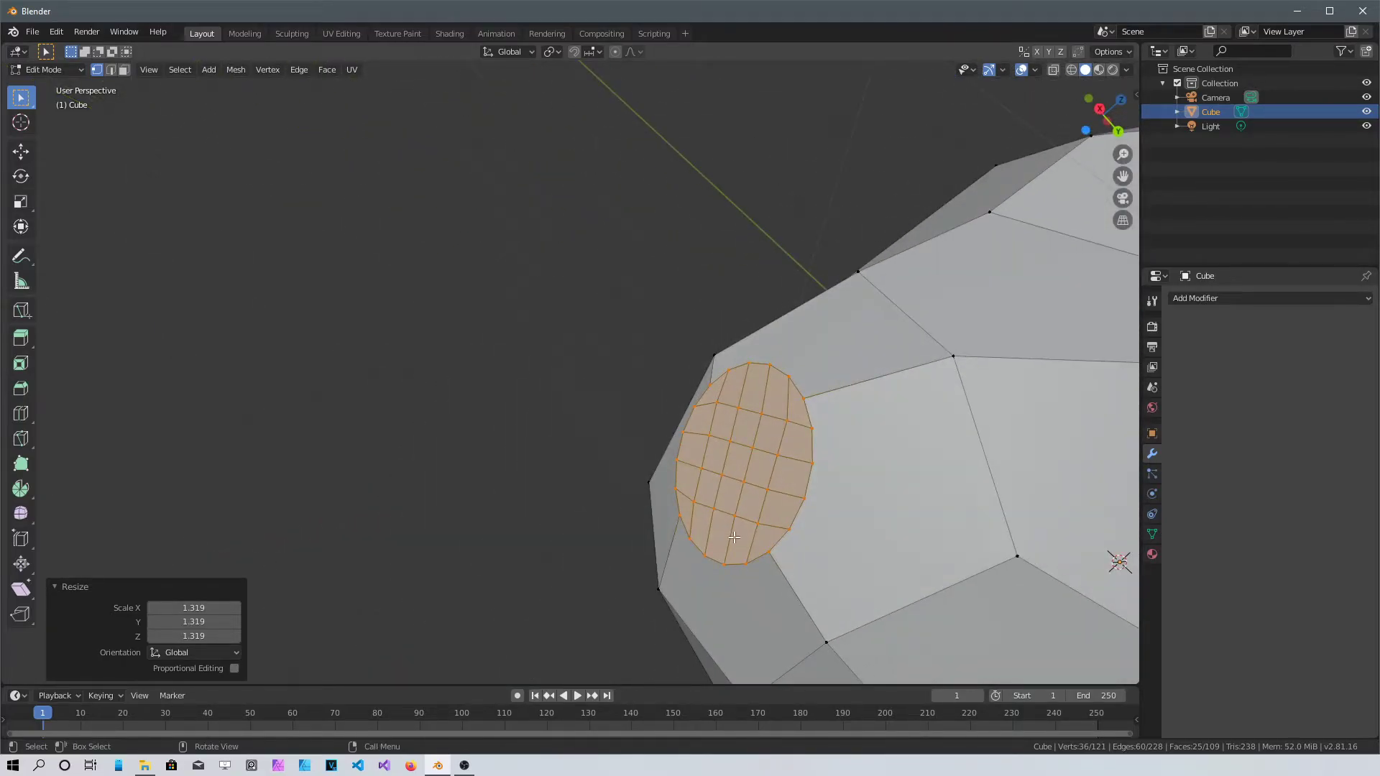
key("e")
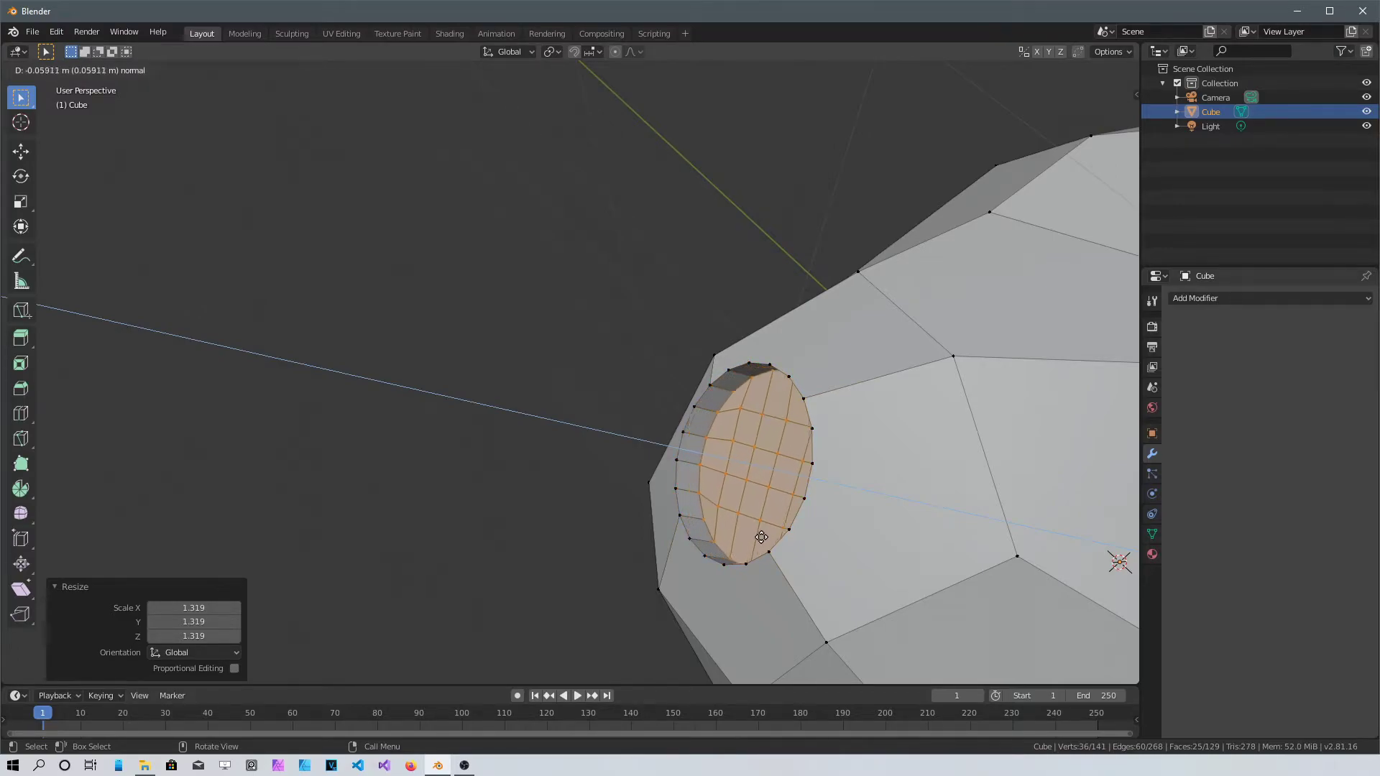
left_click(765, 538)
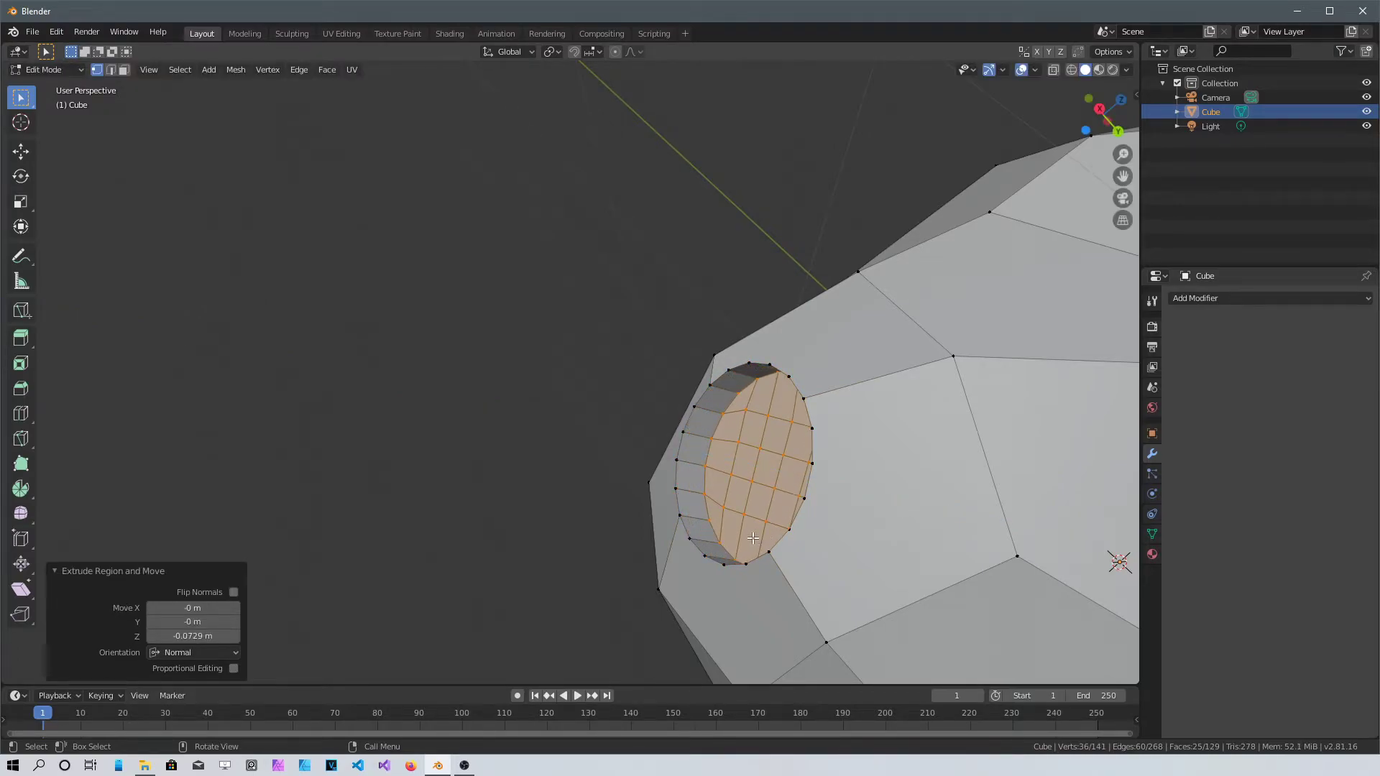
key("s")
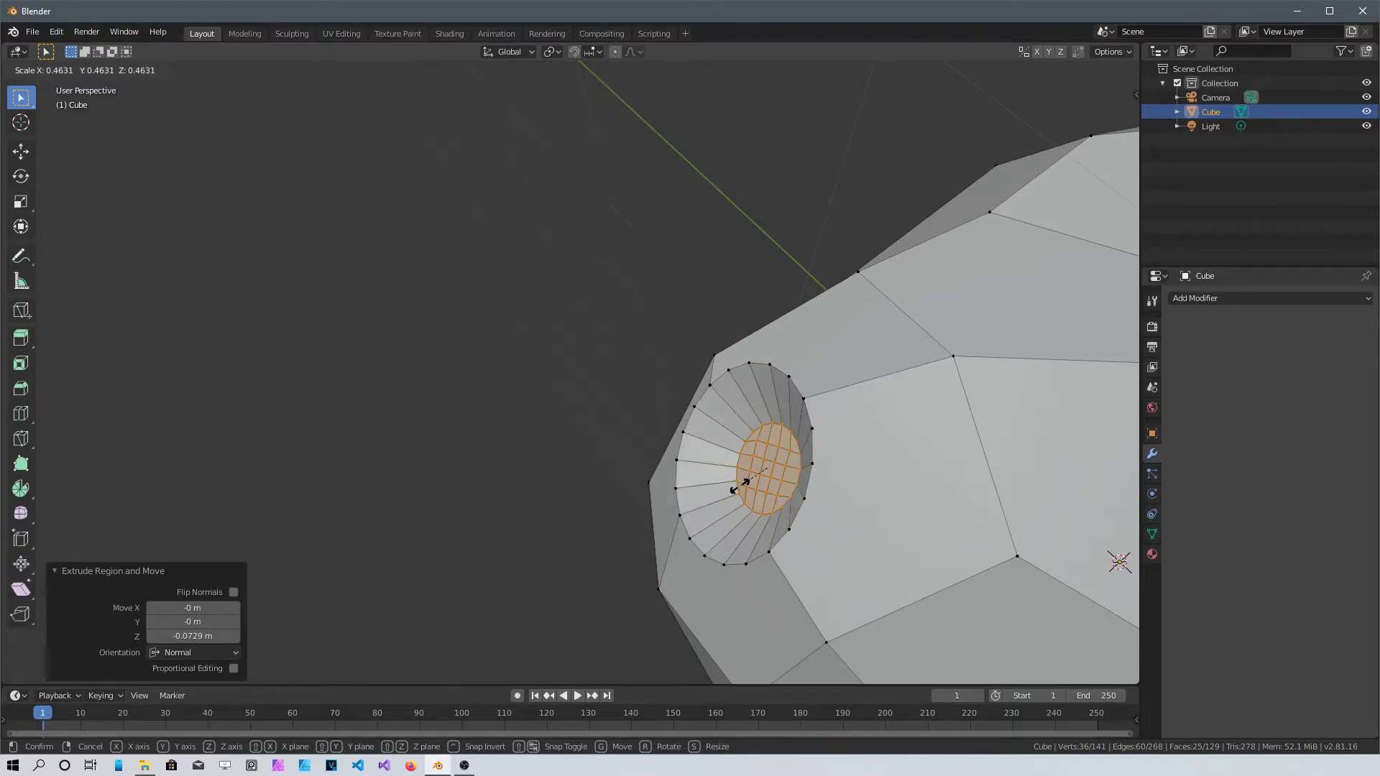
left_click(749, 479)
Select the complete outer rim of the crater as an edge loop and bevel it with 3 segments and a 0.0498 m width.
middle_click_drag(765, 465, 878, 530)
scroll(846, 468, "up", 4)
key("2")
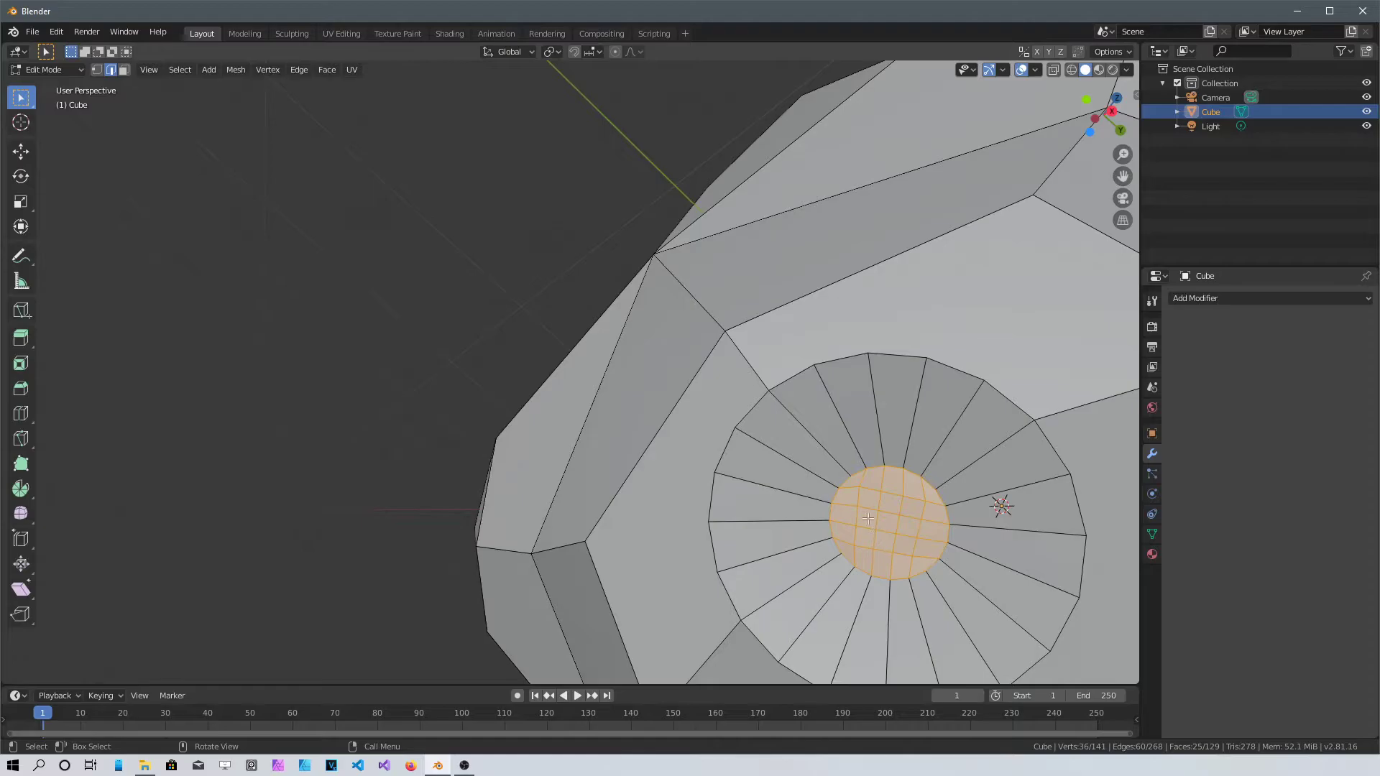
left_click(836, 361)
middle_click_drag(835, 361, 673, 252, "shift")
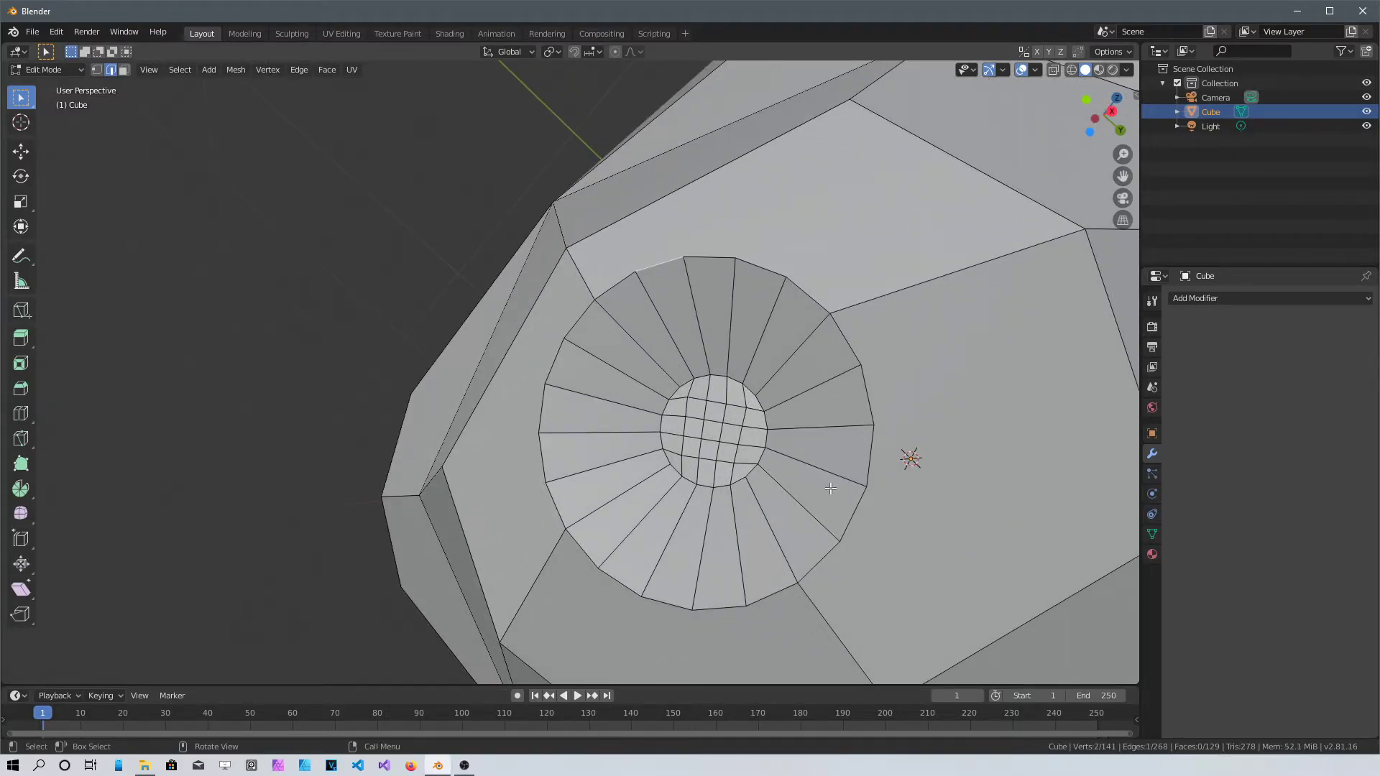
left_click(775, 593, "ctrl")
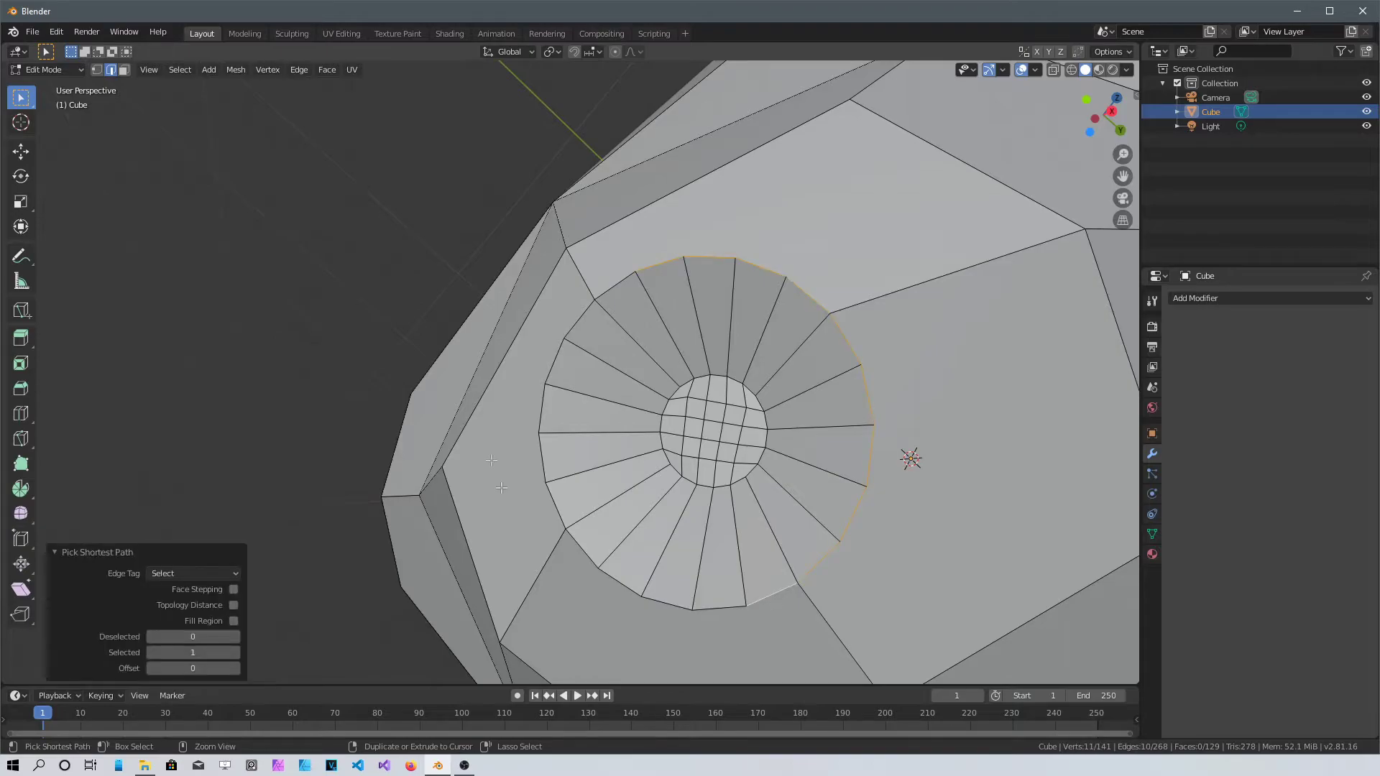
left_click(620, 282, "ctrl")
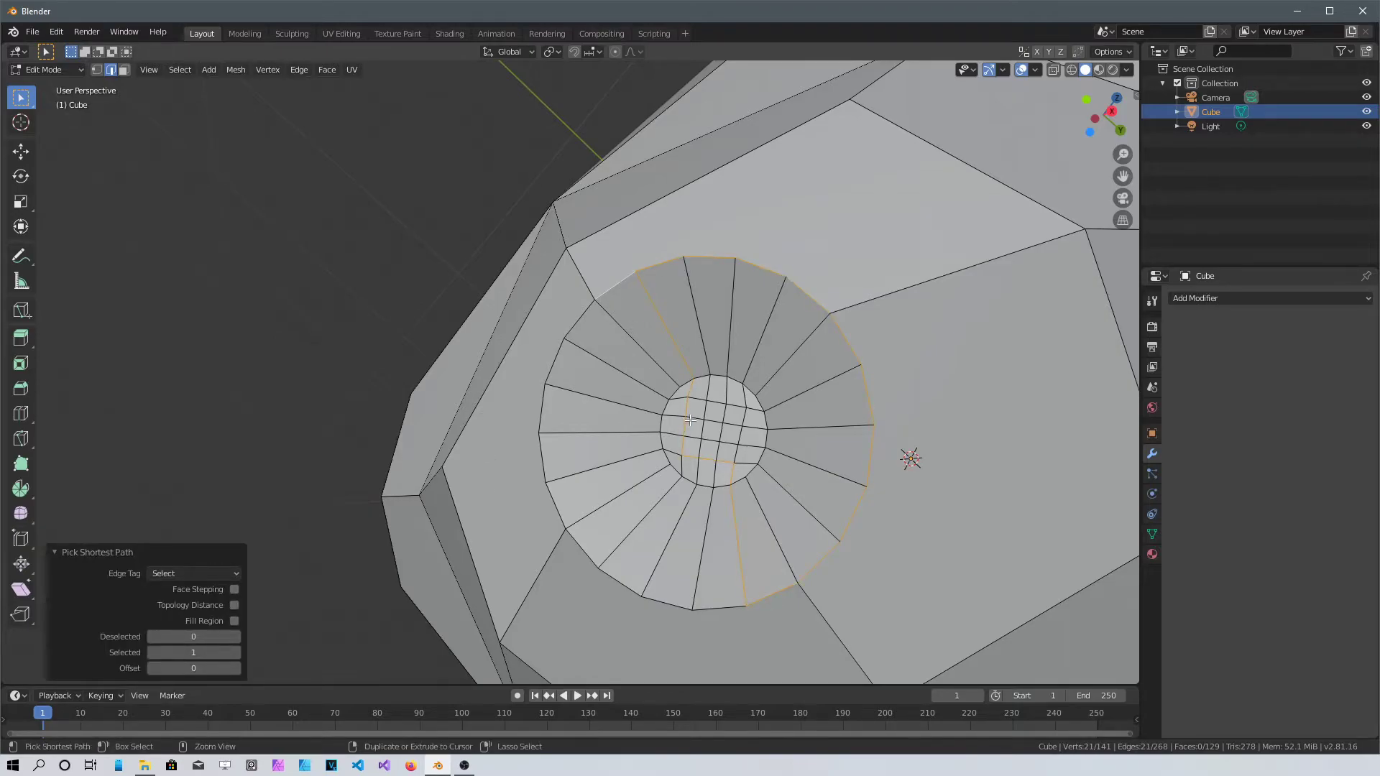
key("ctrl+z")
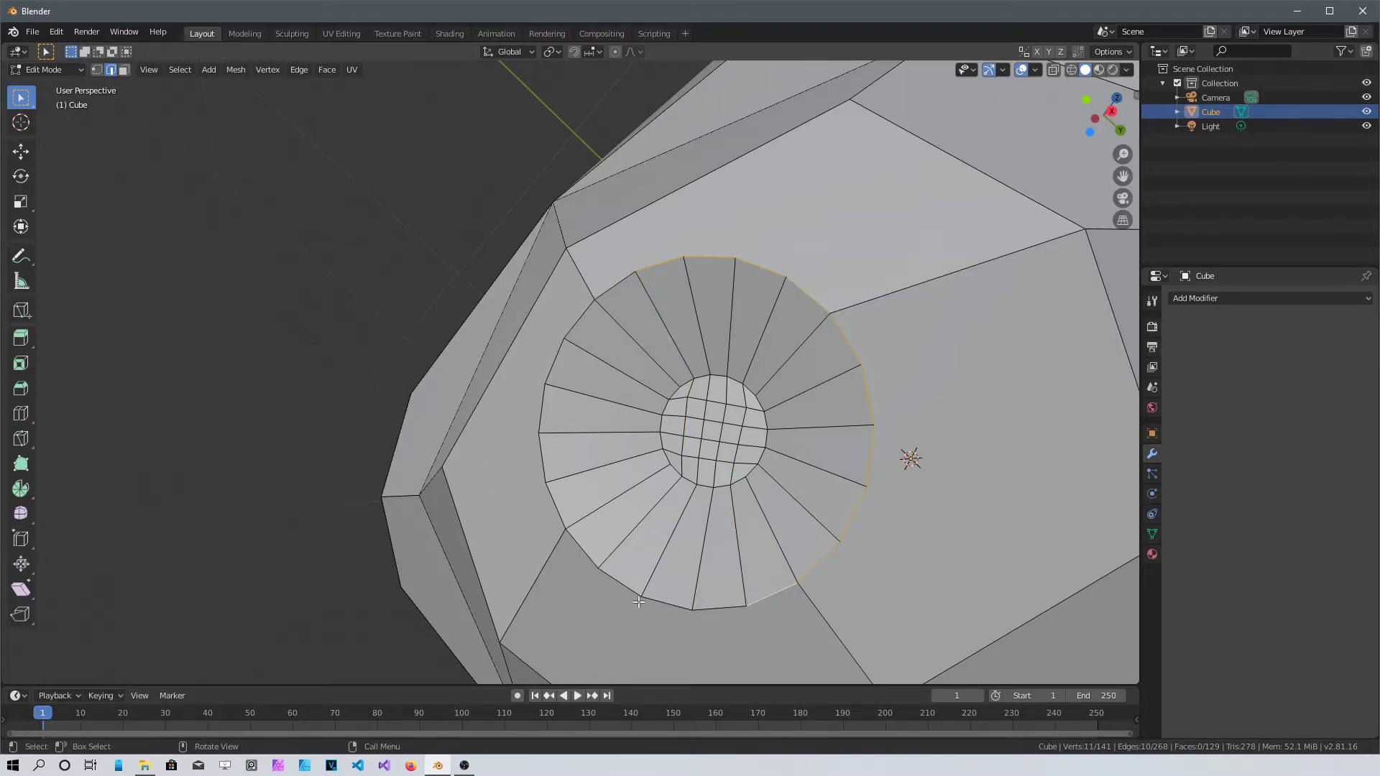
left_click(557, 546, "ctrl")
left_click(551, 354, "ctrl")
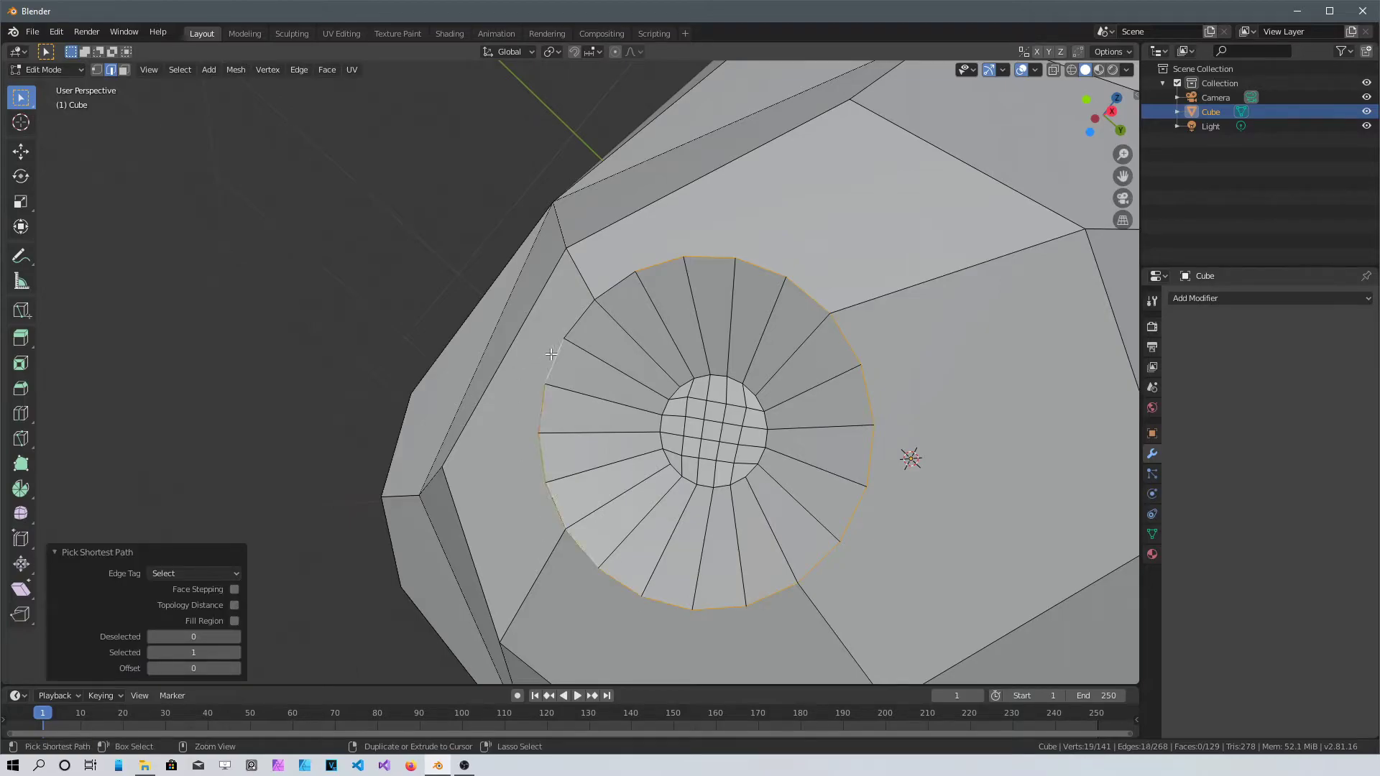
left_click(617, 285, "ctrl")
key("ctrl+b")
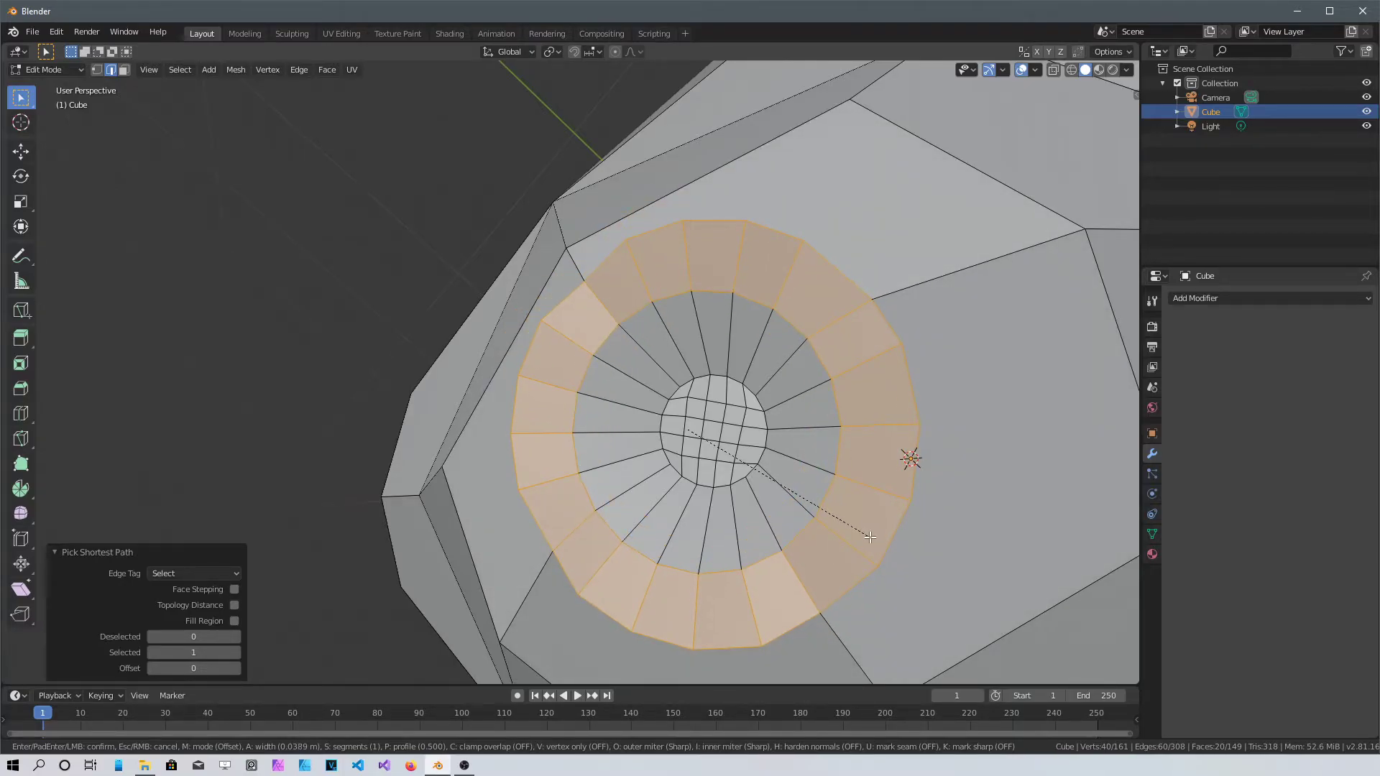
scroll(872, 537, "up", 1)
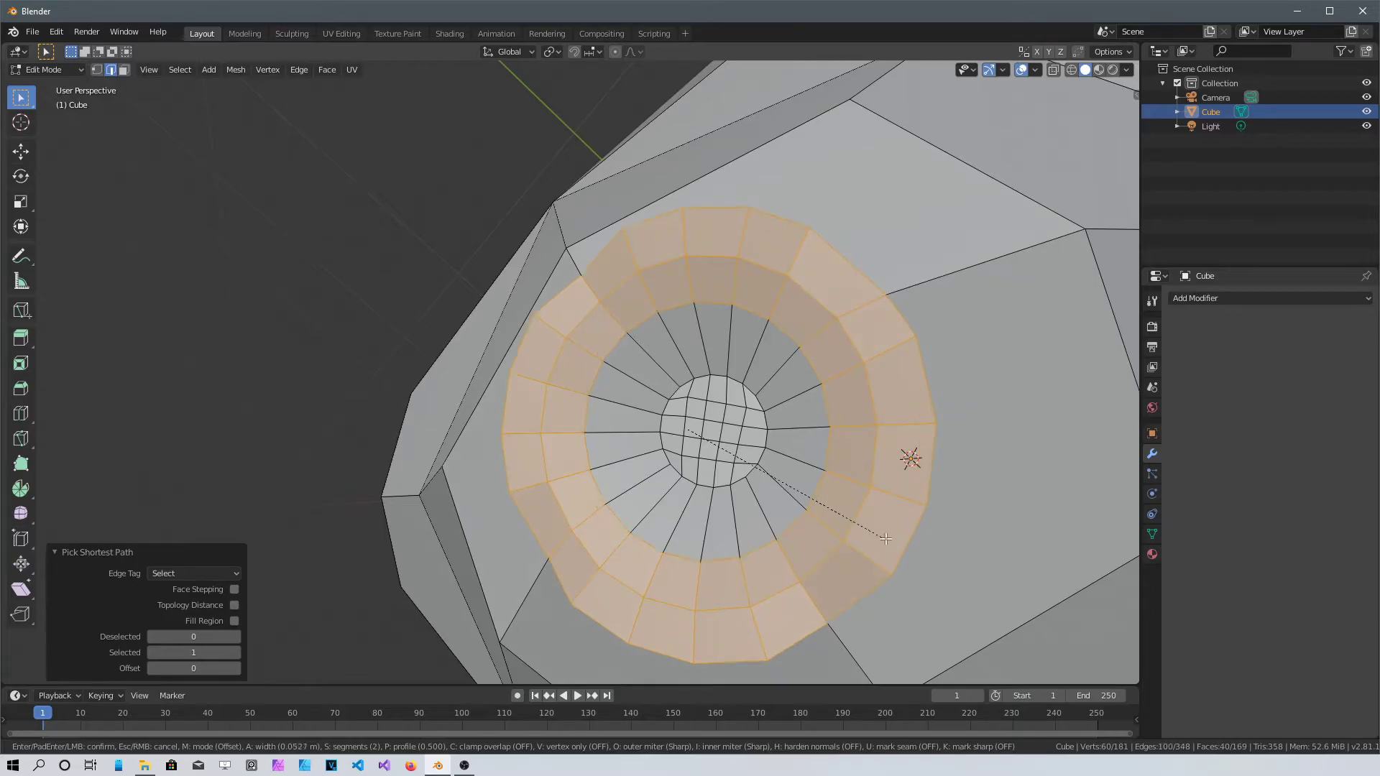
scroll(888, 526, "up", 1)
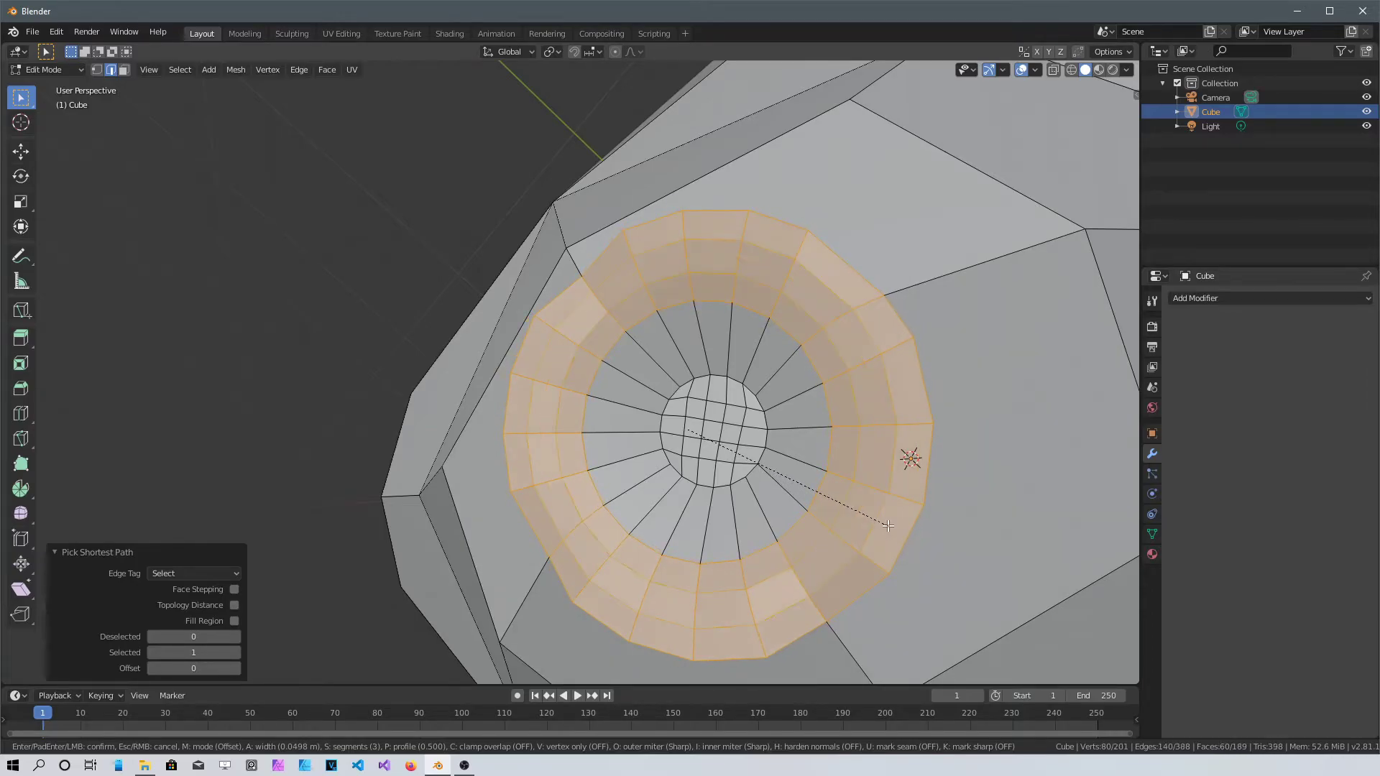
left_click(888, 526)
Select the edge loop around the crater's floor, bevel it with 3 segments and a 0.0129 m width, and clear the selection.
middle_click_drag(889, 526, 1035, 518)
scroll(707, 550, "up", 1)
middle_click_drag(706, 550, 607, 285)
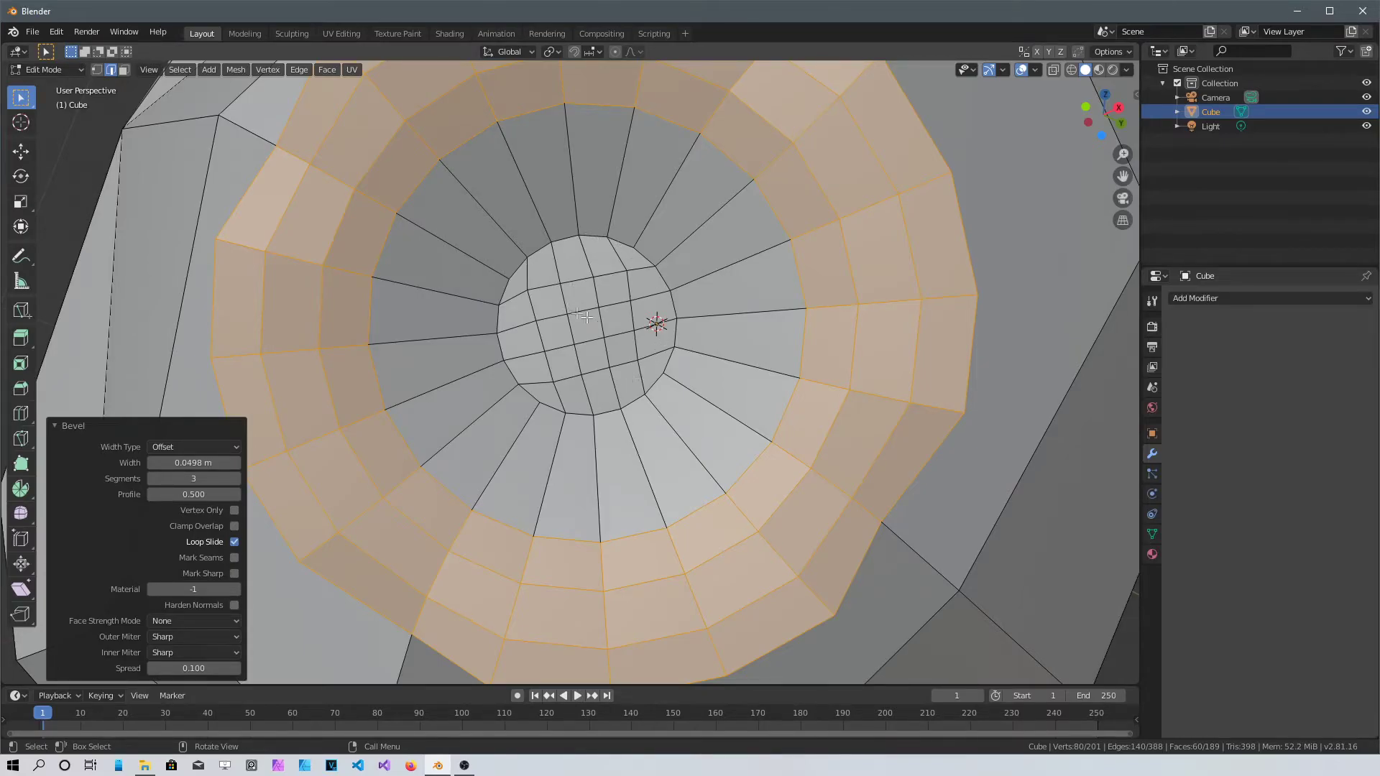
left_click(982, 281)
scroll(676, 312, "up", 2)
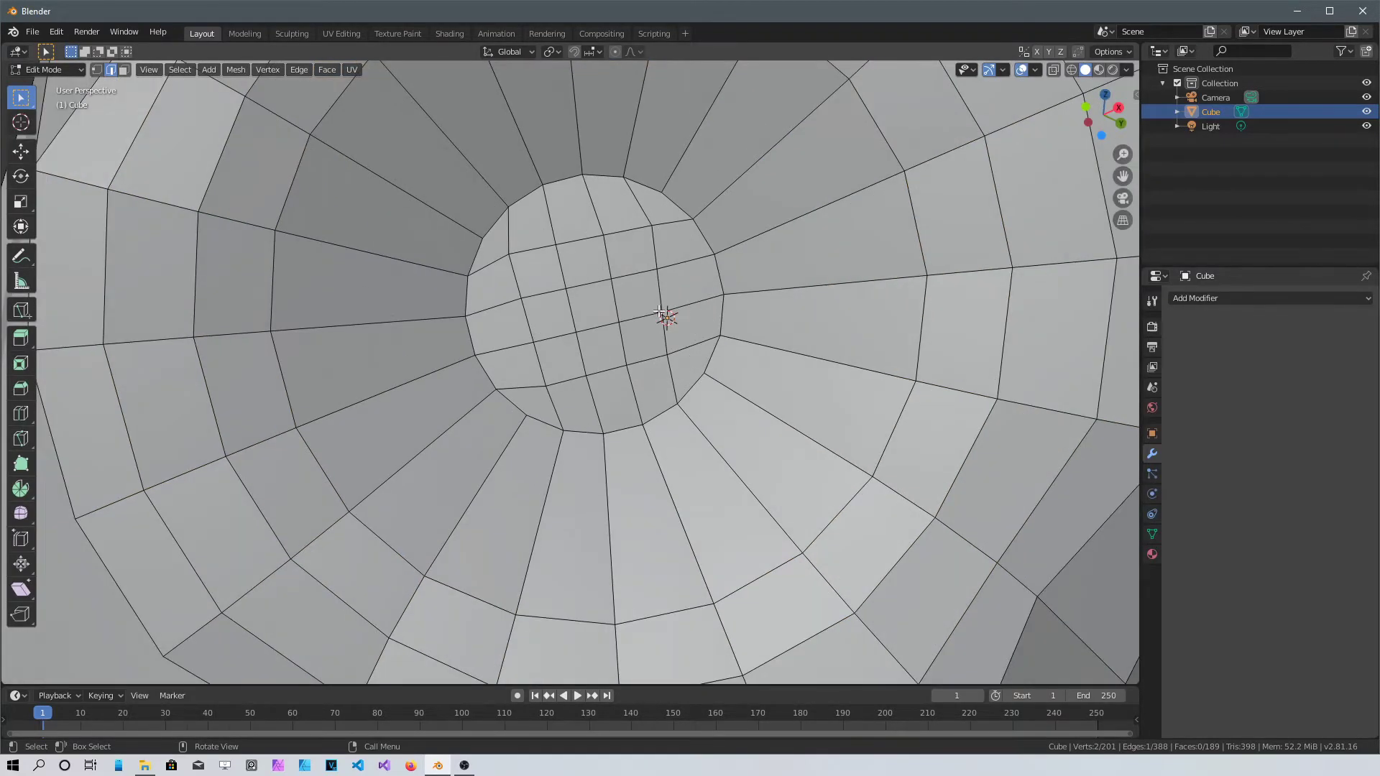
middle_click_drag(660, 311, 618, 288)
scroll(646, 253, "down", 1)
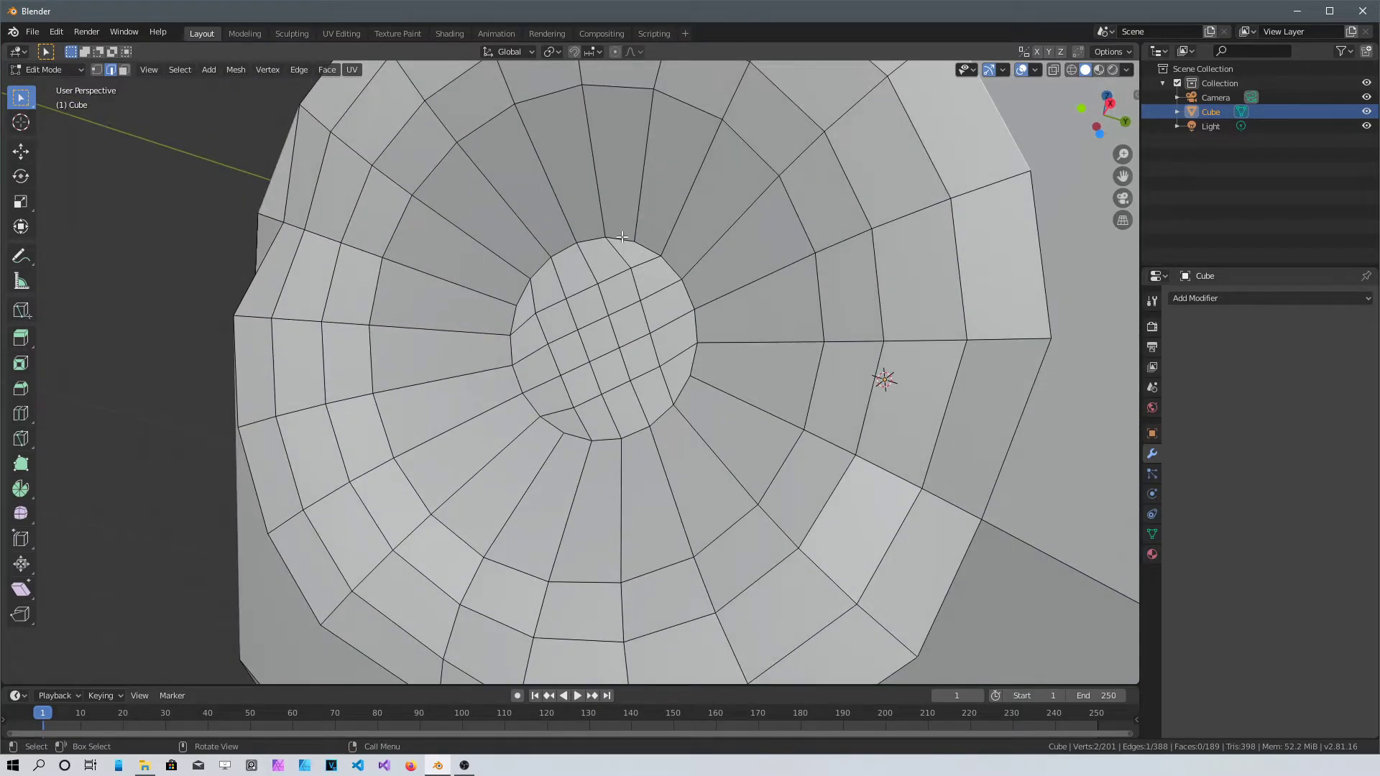
left_click(688, 392, "ctrl")
left_click(530, 402, "ctrl")
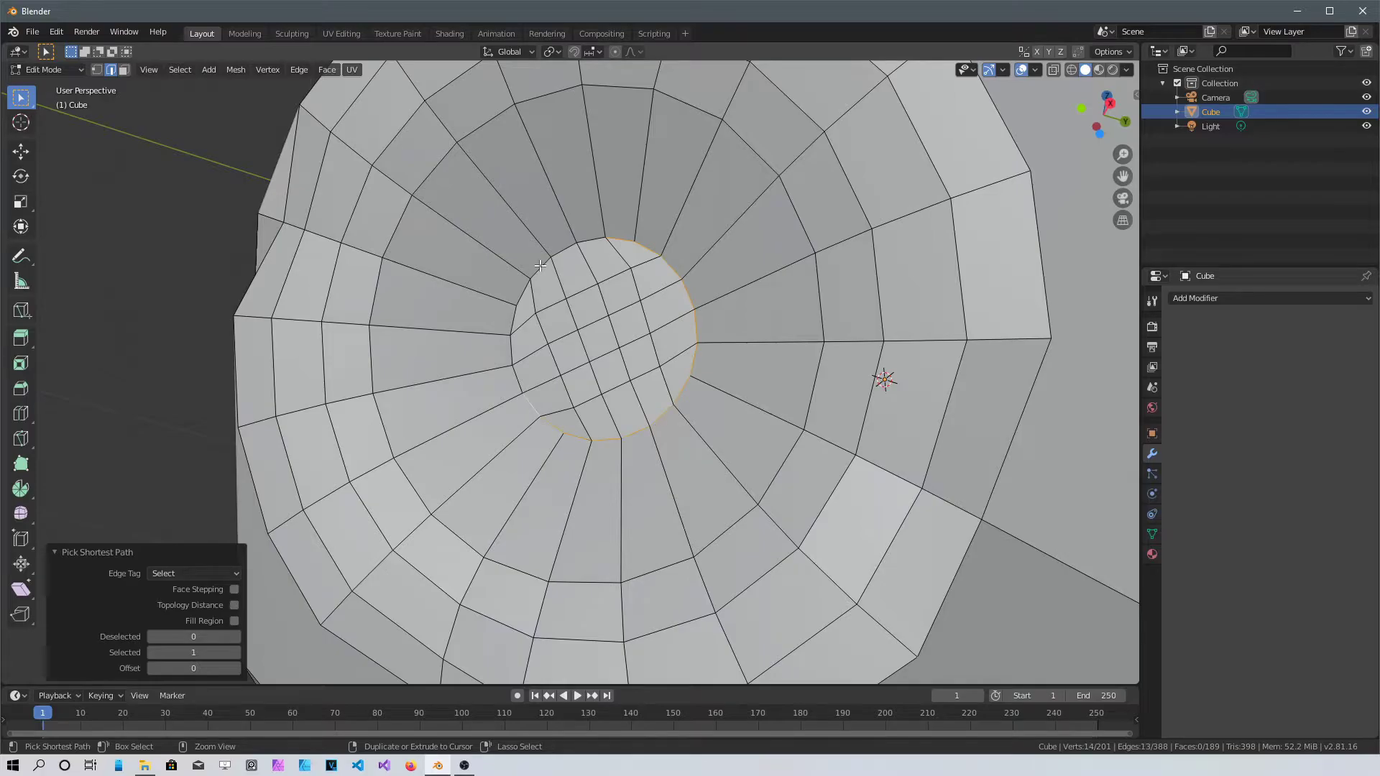
left_click(580, 238, "ctrl")
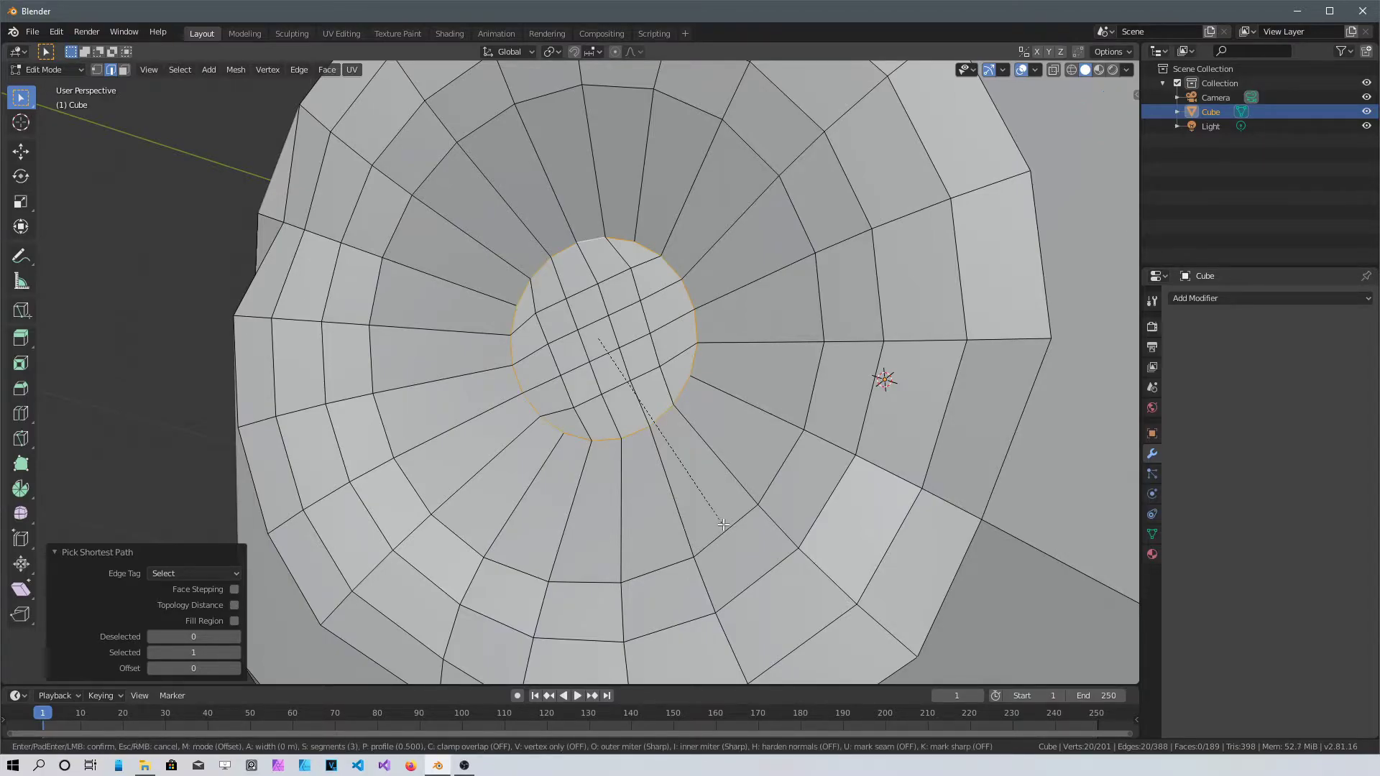
key("ctrl+b")
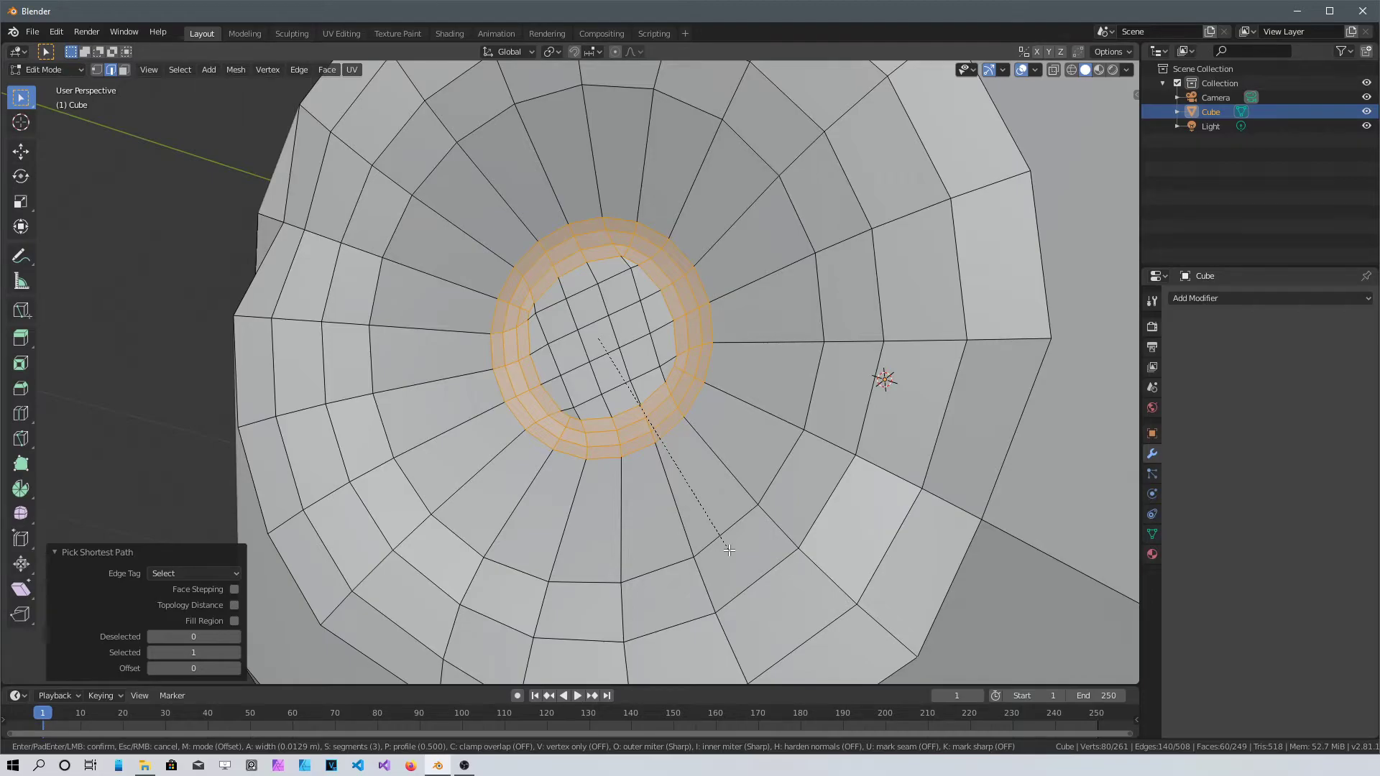
left_click(729, 550)
left_click(704, 492)
Select a vertex where five edges meet on another side of the rock and bevel that vertex with 3 segments and a 0.306 m width.
middle_click_drag(704, 493, 314, 381)
middle_click_drag(733, 396, 568, 377)
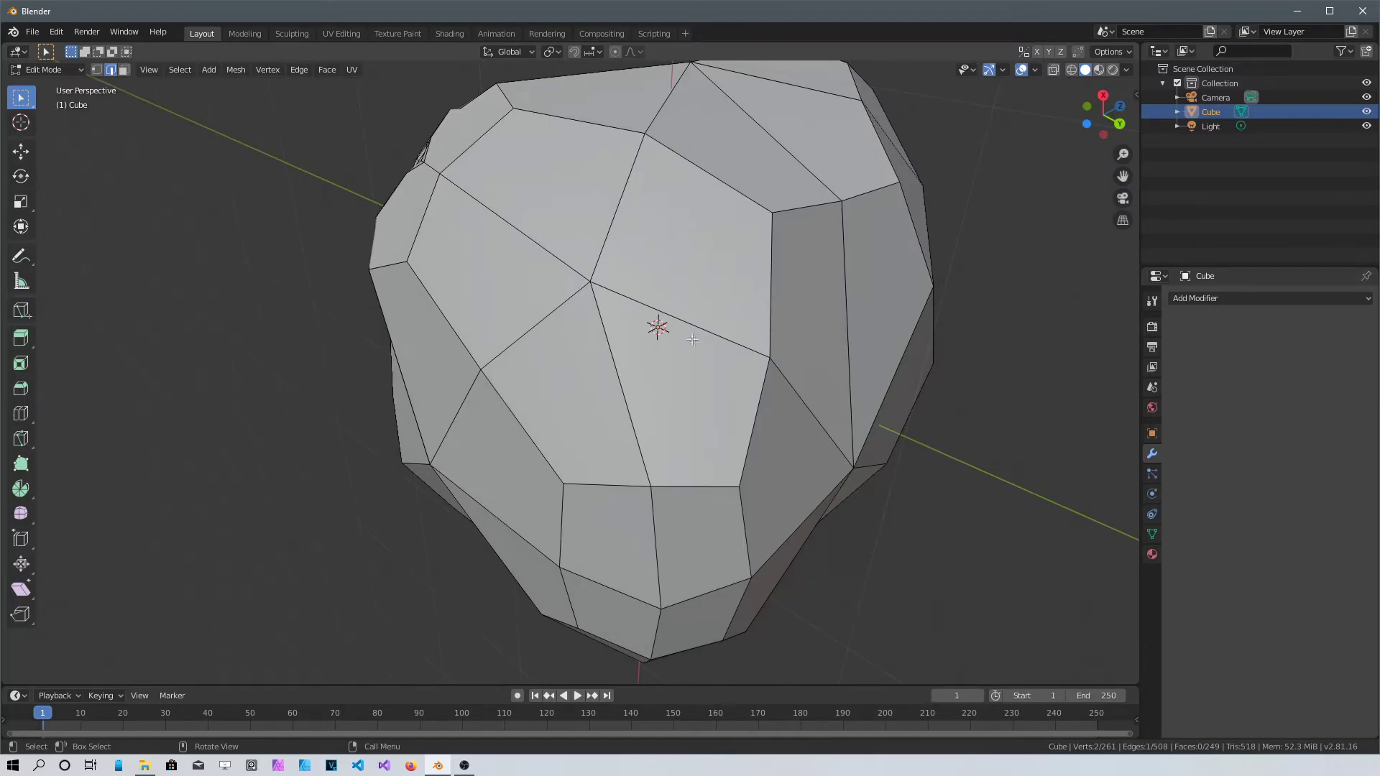
scroll(532, 379, "up", 5)
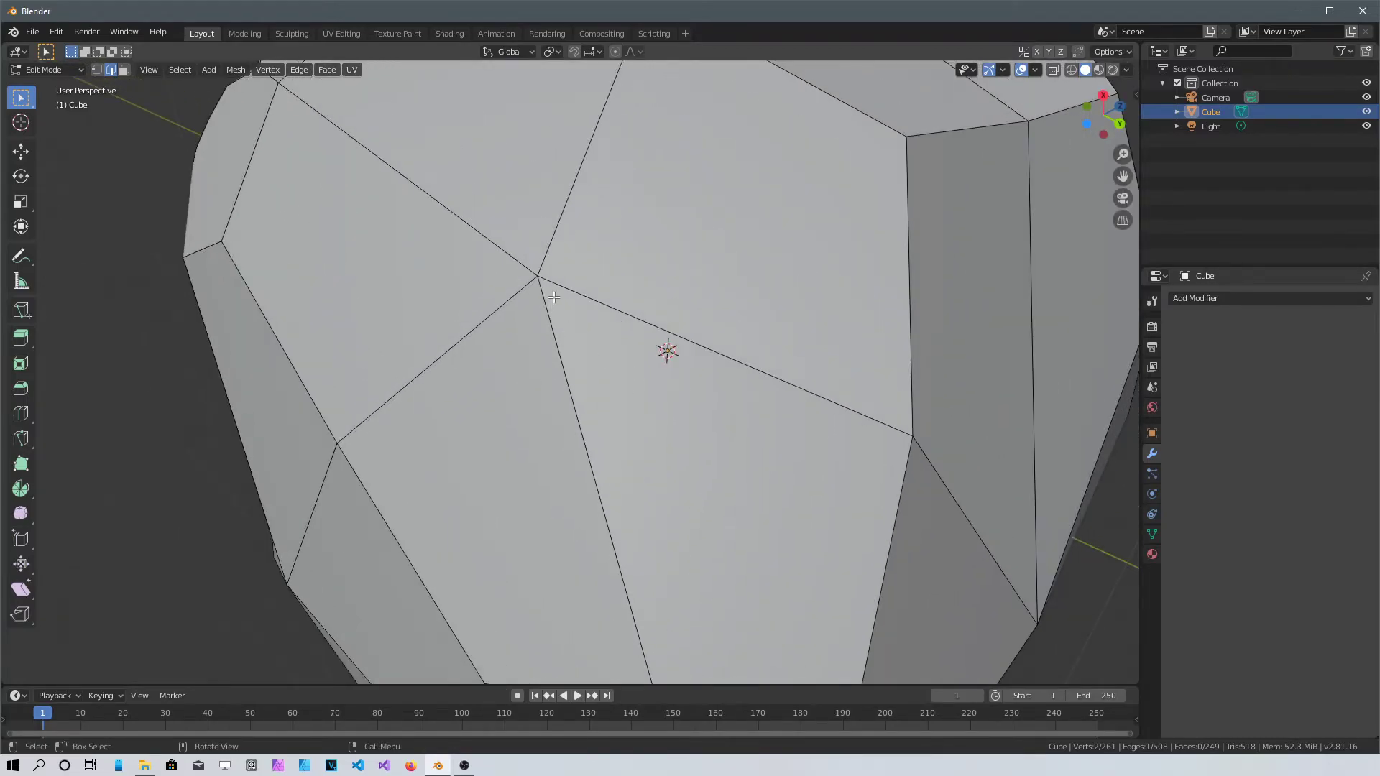
middle_click_drag(554, 297, 579, 344)
scroll(563, 286, "up", 2)
key("1")
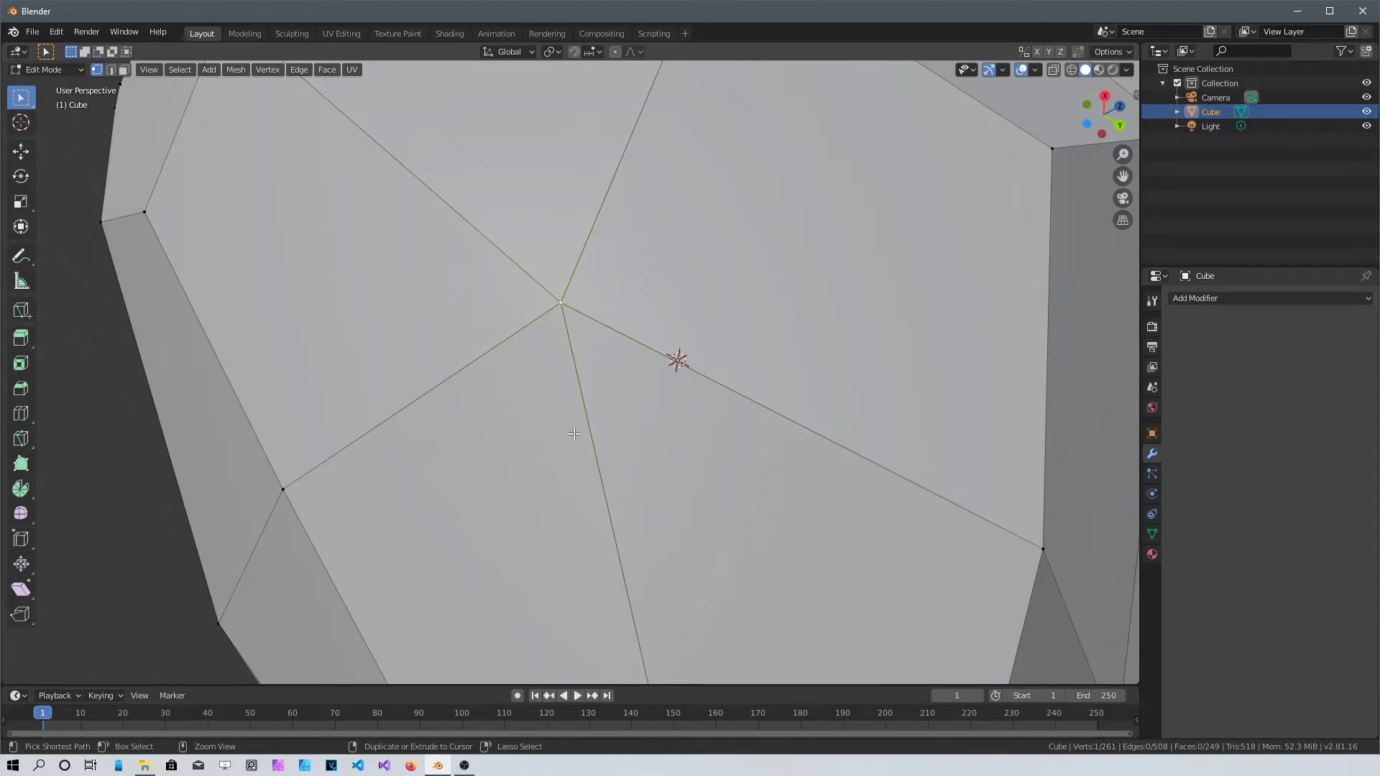
key("ctrl+b")
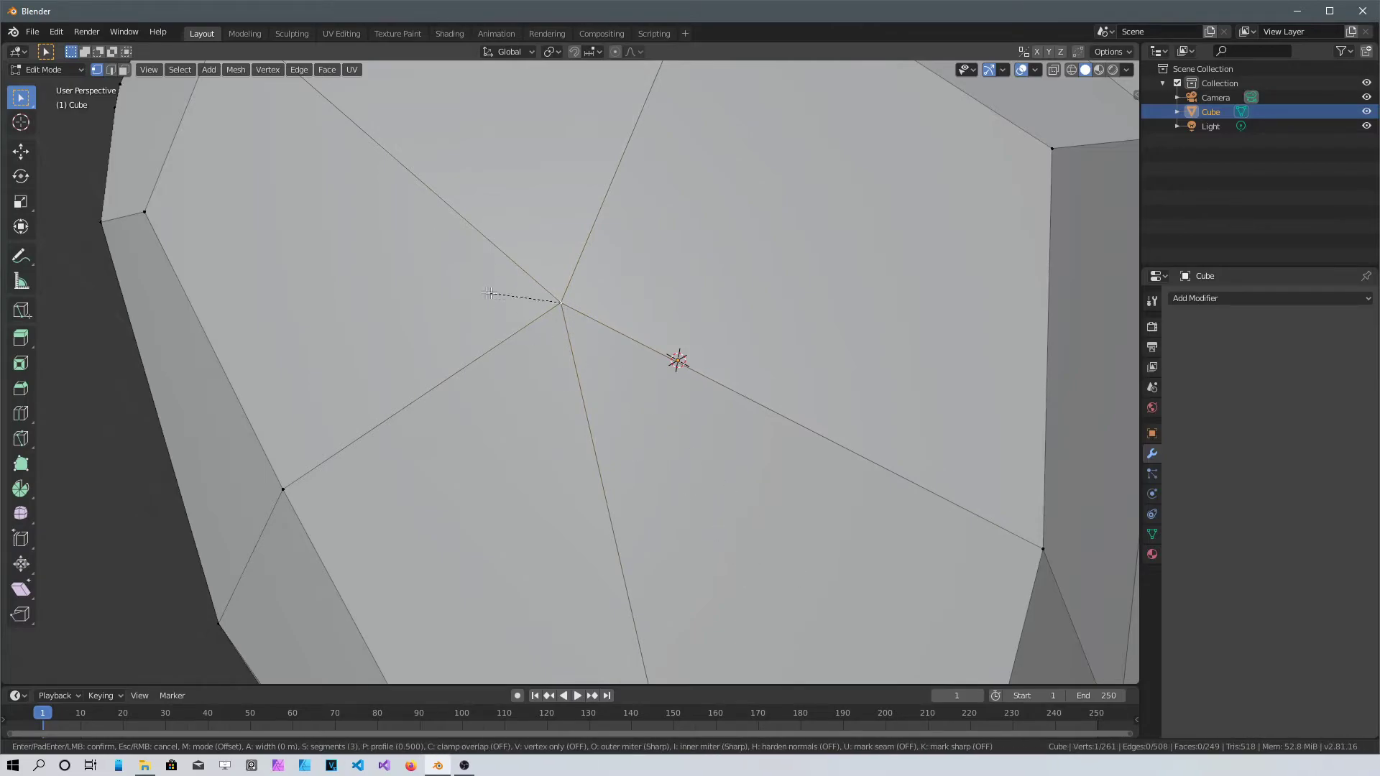
key("Escape")
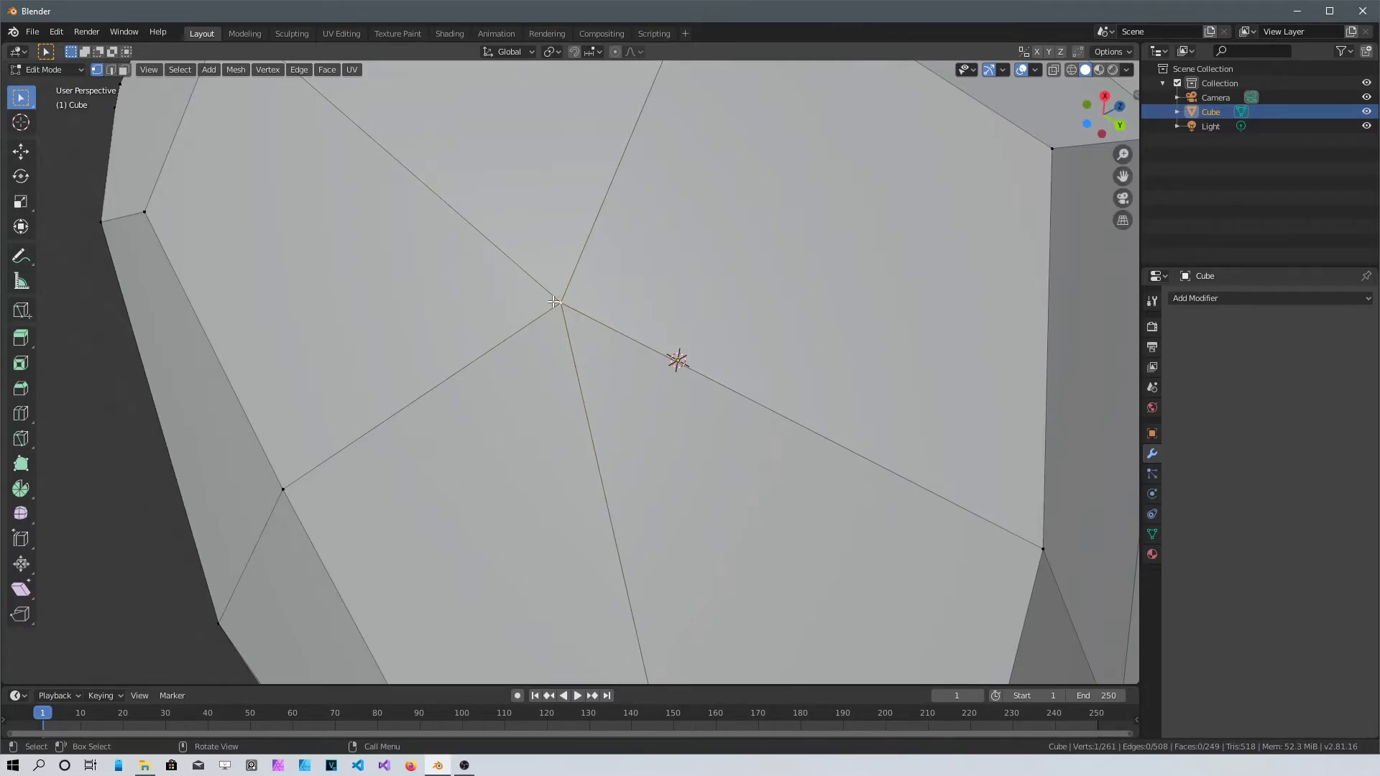
key("ctrl")
key("ctrl+shift+b")
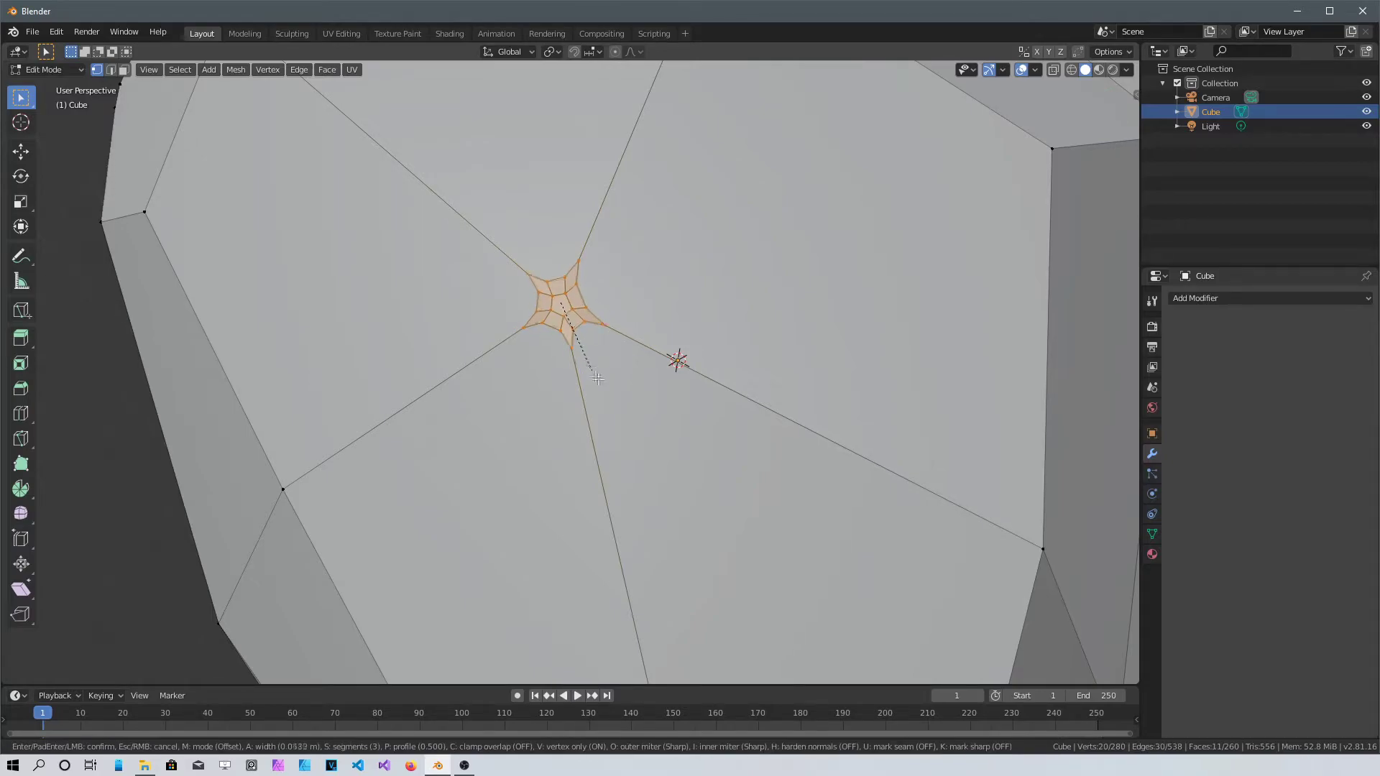
left_click(792, 526)
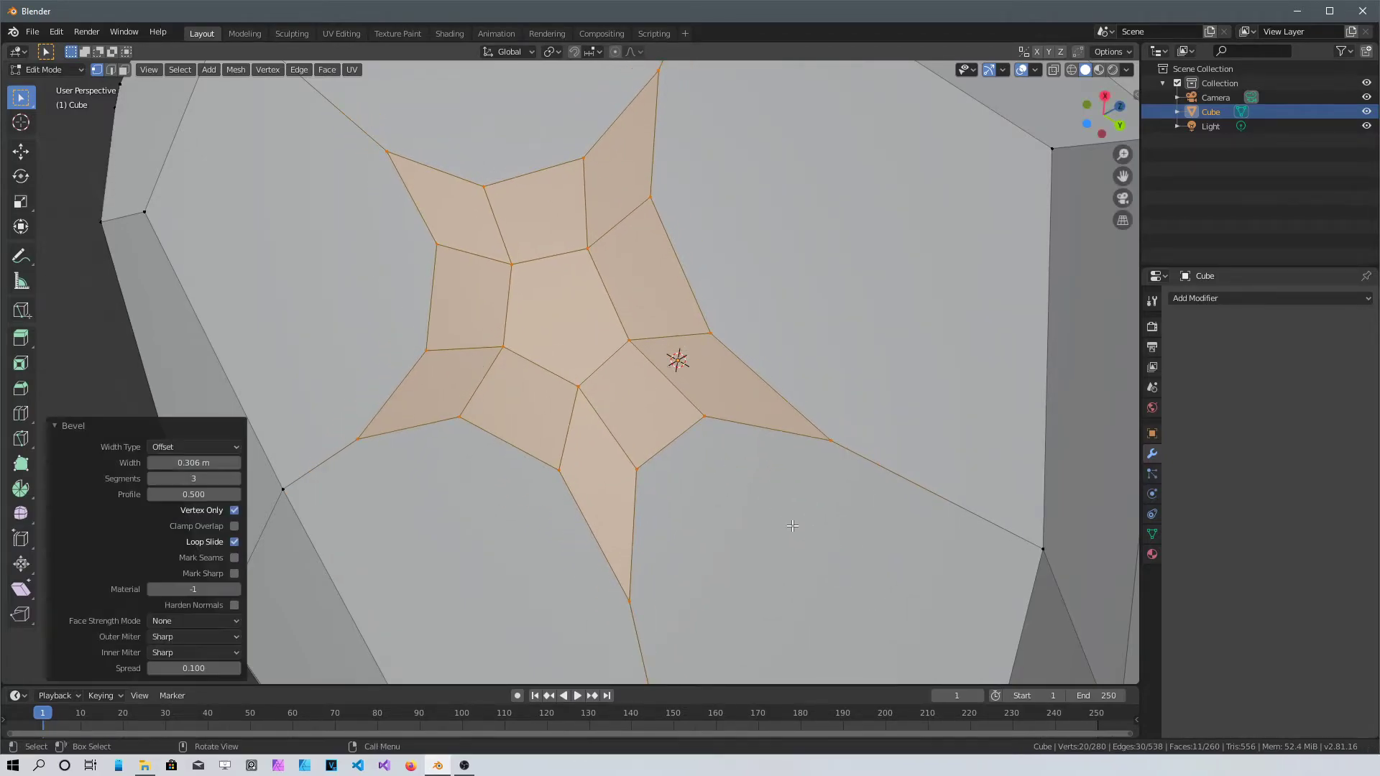
Apply LoopTools Circle to the star-shaped patch of beveled faces and check its profile from the side.
right_click(553, 317)
mouse_move(554, 315)
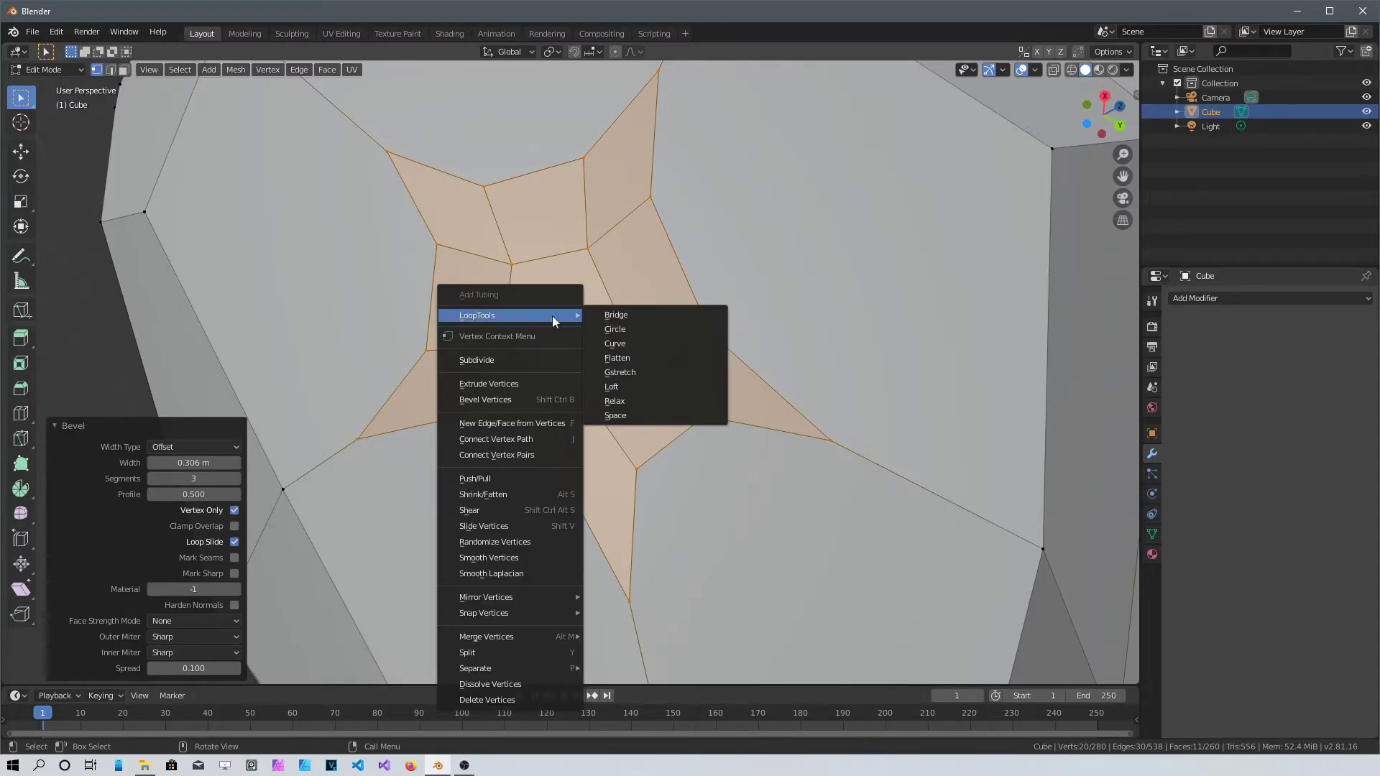
left_click(632, 328)
middle_click_drag(630, 327, 357, 410)
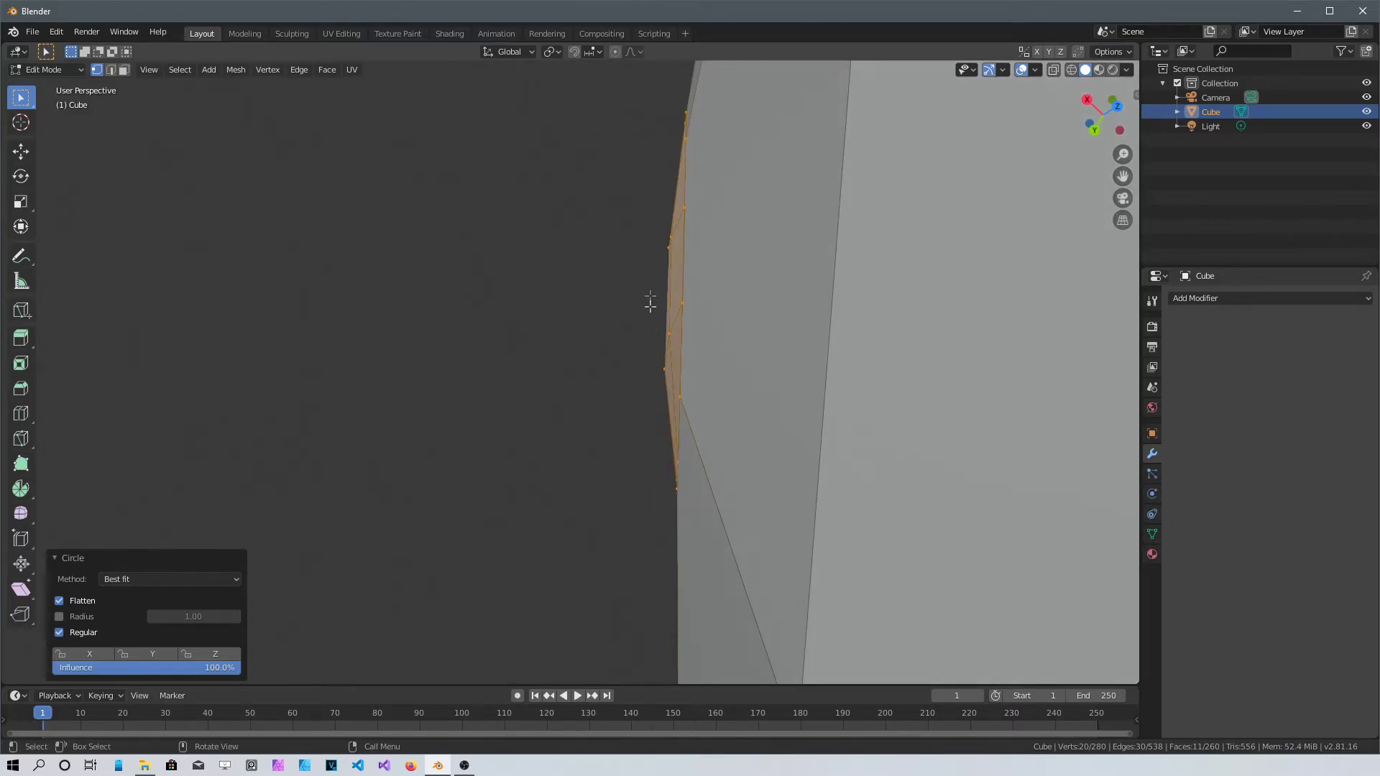
Flatten the round patch of beveled faces with LoopTools Flatten using the Best fit plane.
middle_click_drag(650, 303, 666, 230)
right_click(666, 230)
mouse_move(666, 230)
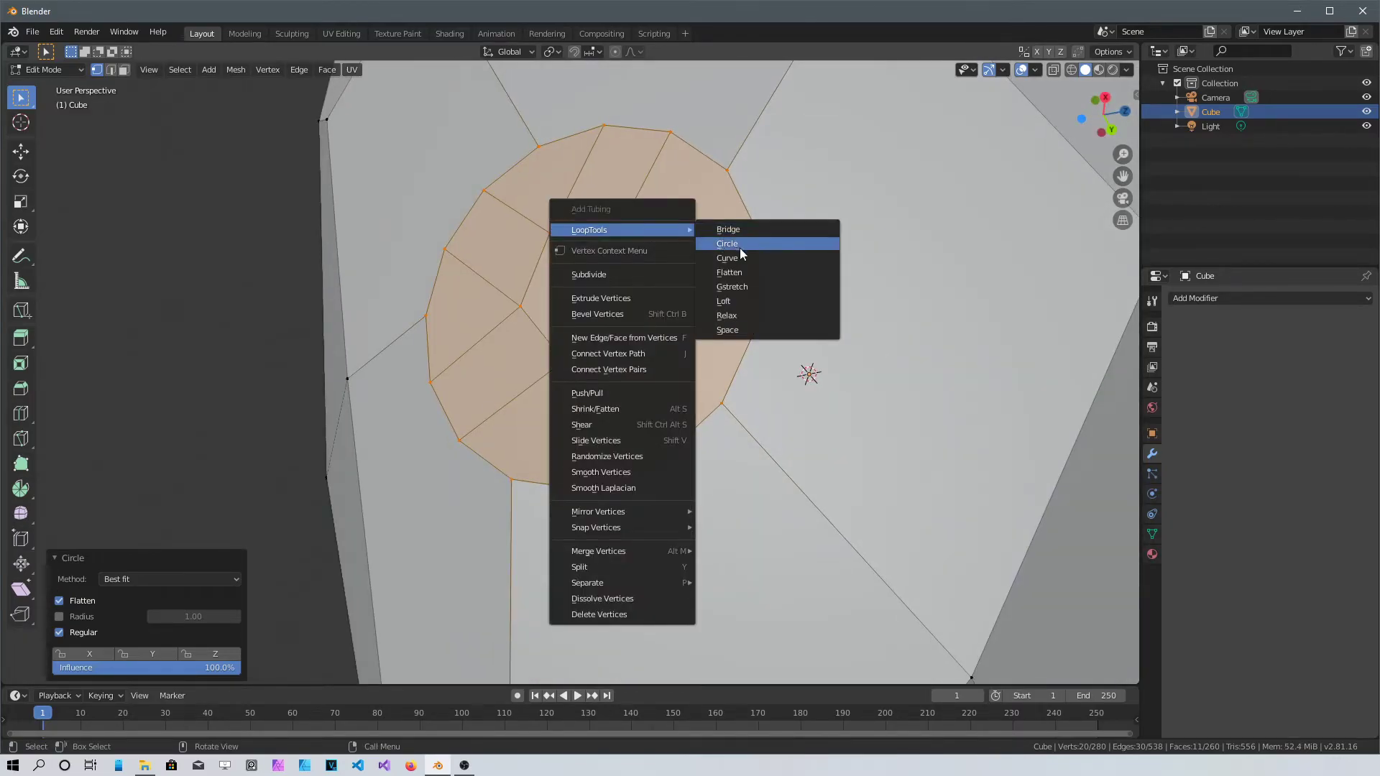
left_click(746, 273)
middle_click_drag(746, 273, 615, 326)
middle_click_drag(755, 321, 381, 367)
middle_click_drag(668, 381, 820, 440)
scroll(819, 440, "up", 3)
middle_click_drag(524, 348, 702, 410, "shift")
Extrude the flattened round patch 0.0759 m inward and scale the extruded faces to 0.177 to form a crater floor.
key("e")
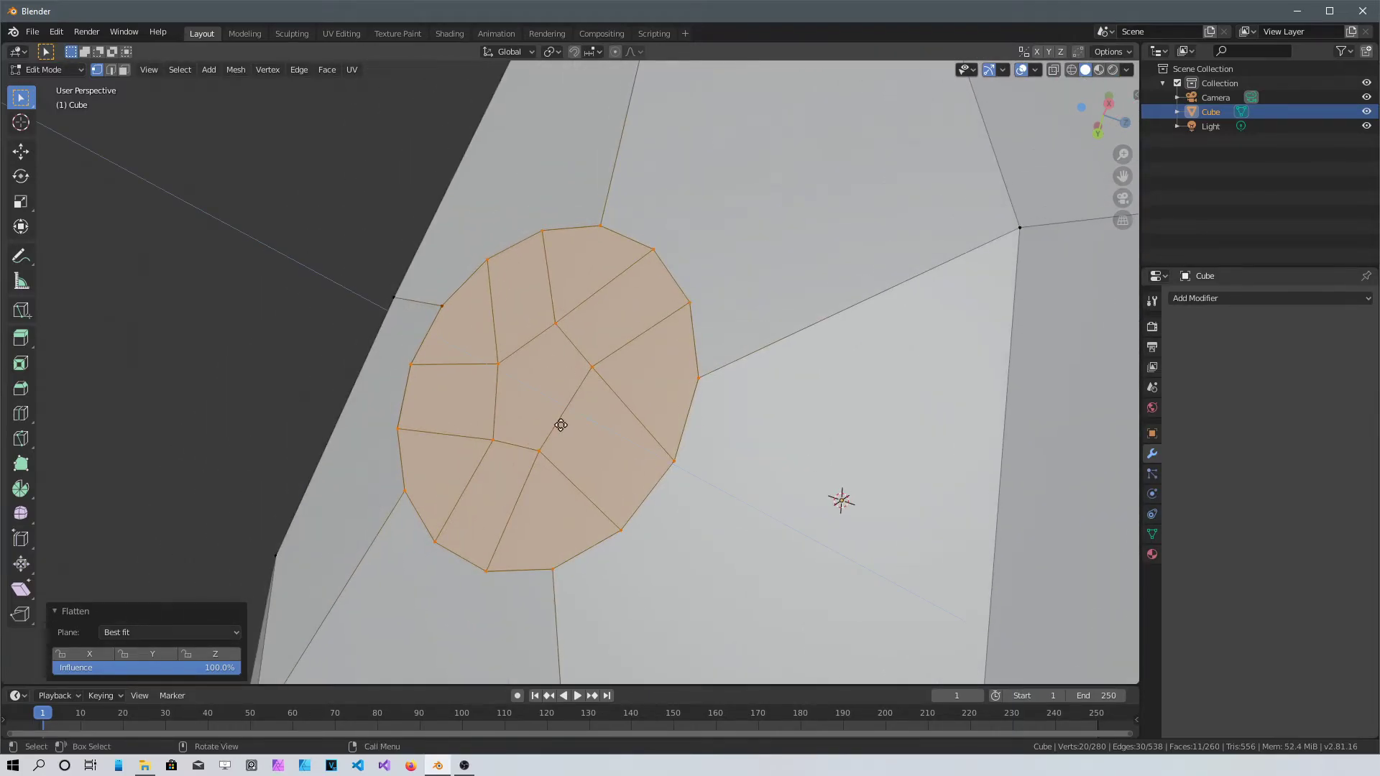
key("e")
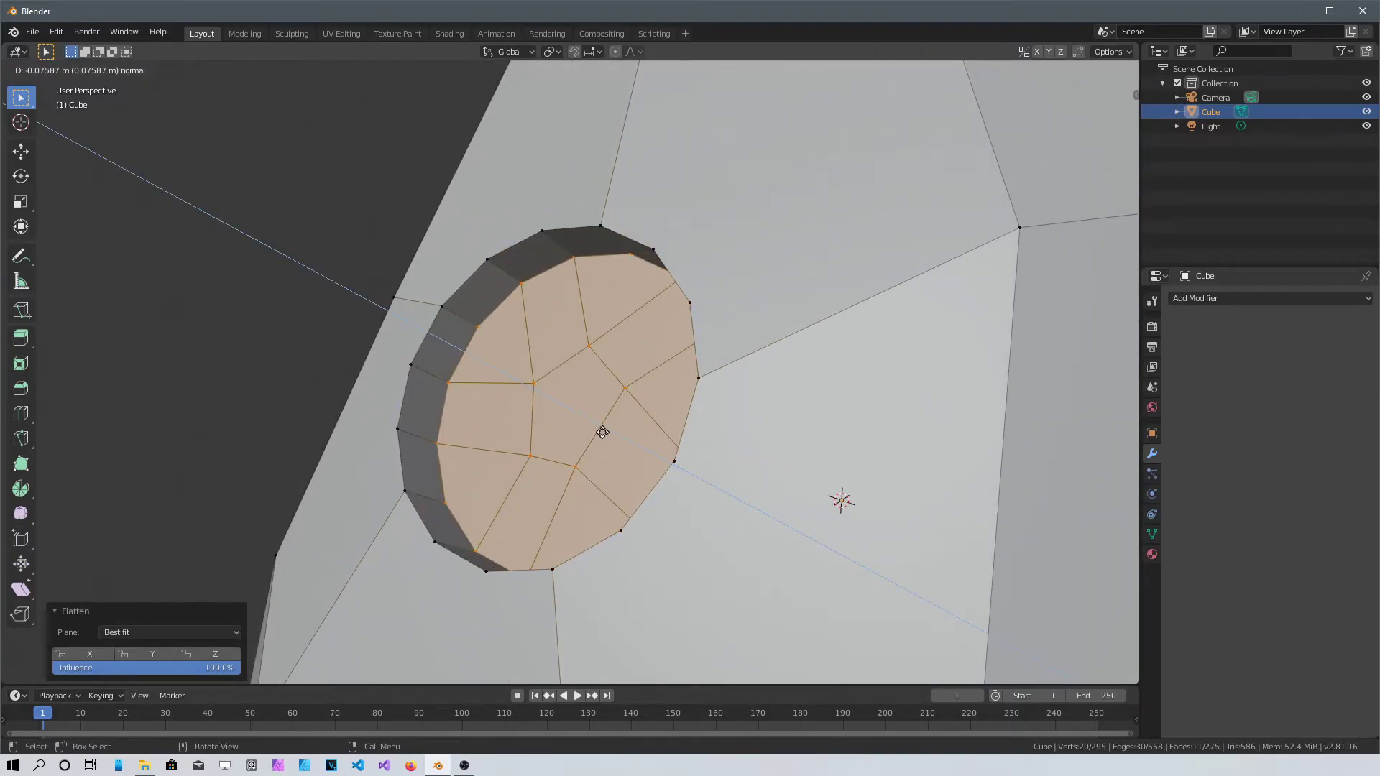
left_click(602, 432)
key("s")
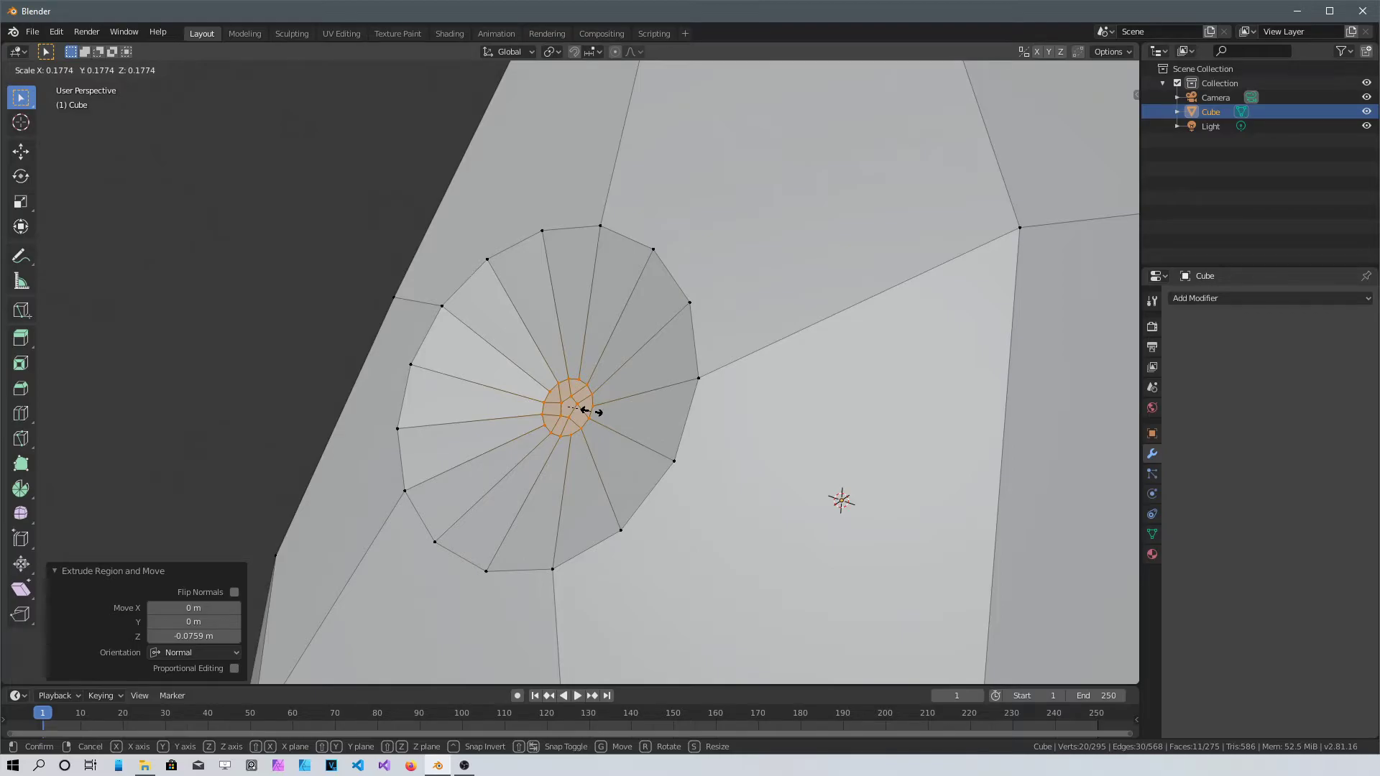
left_click(592, 412)
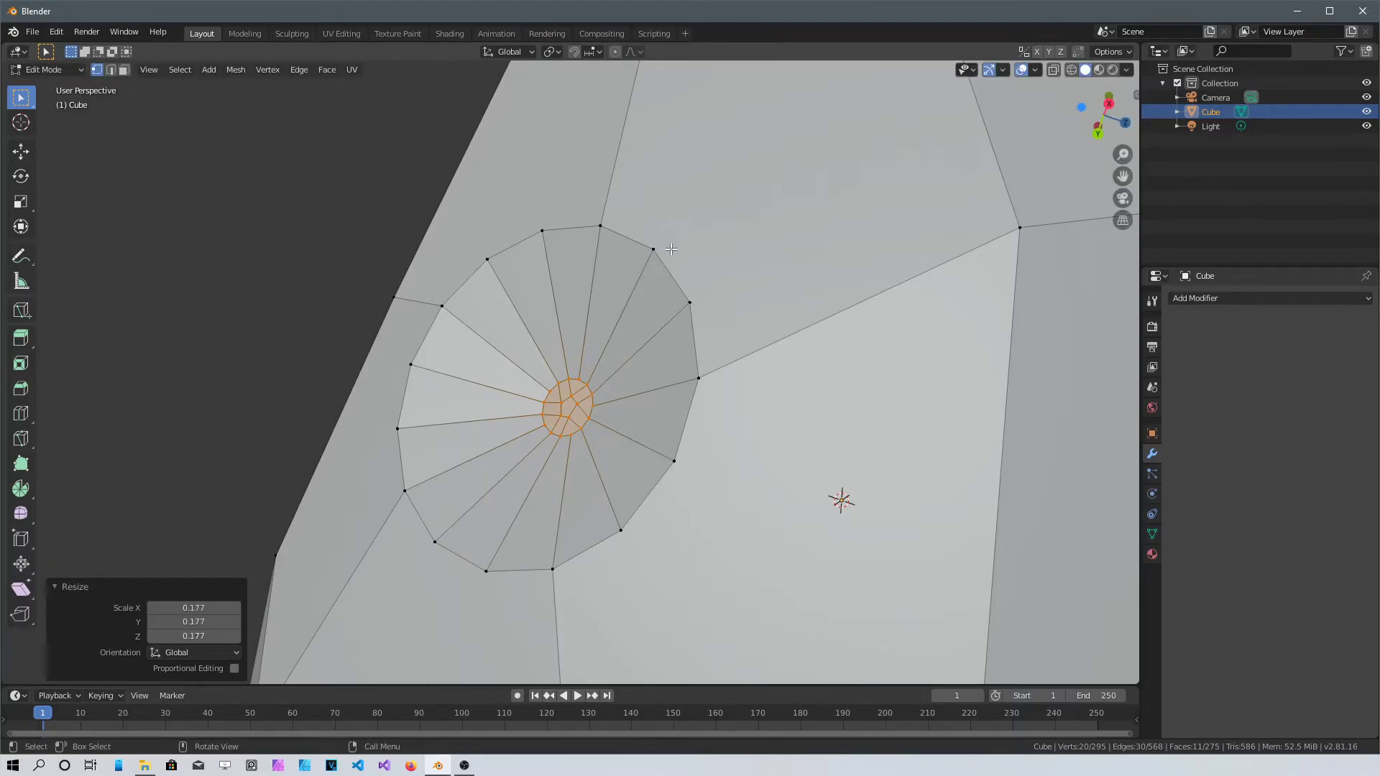
Select the full outer rim of the new crater, bevel it with 3 segments and a 0.076 m width, and clear the selection.
key("2")
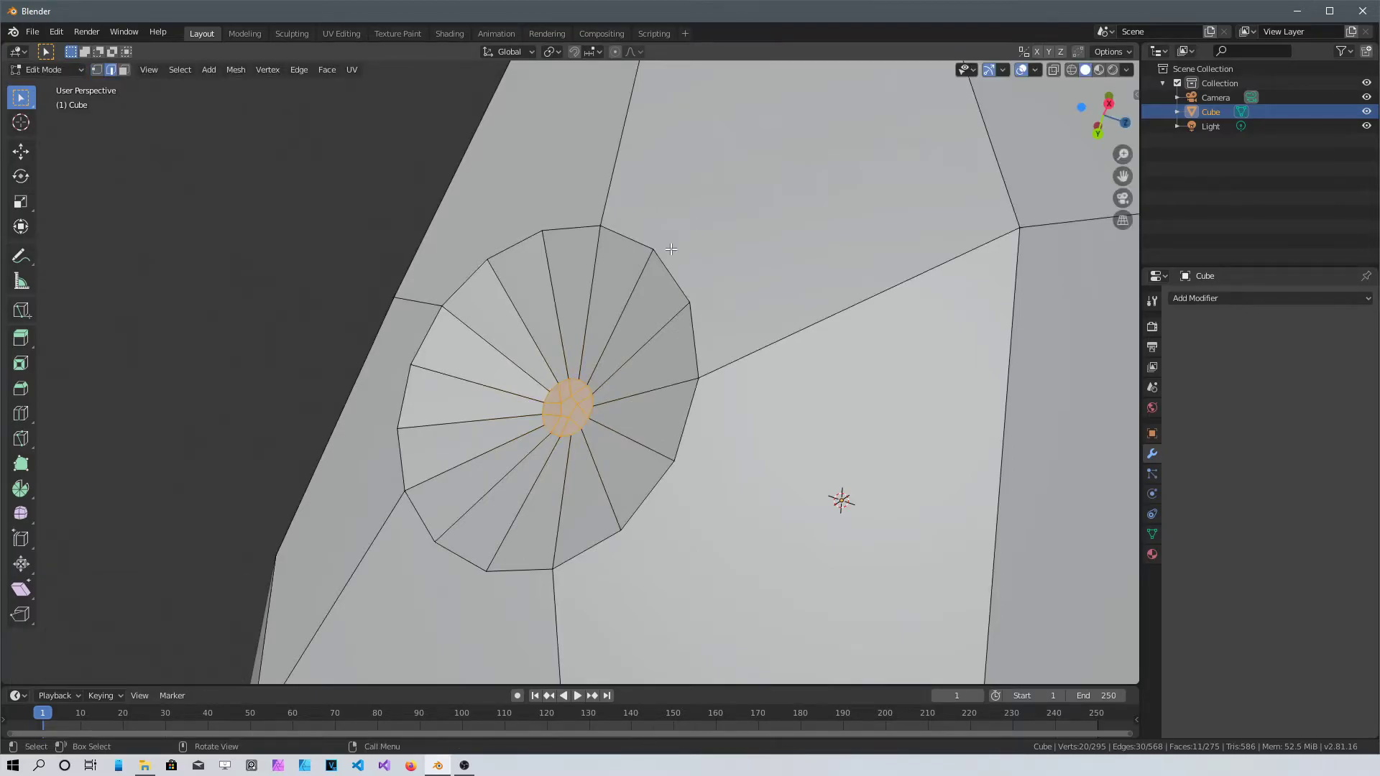
left_click(623, 238)
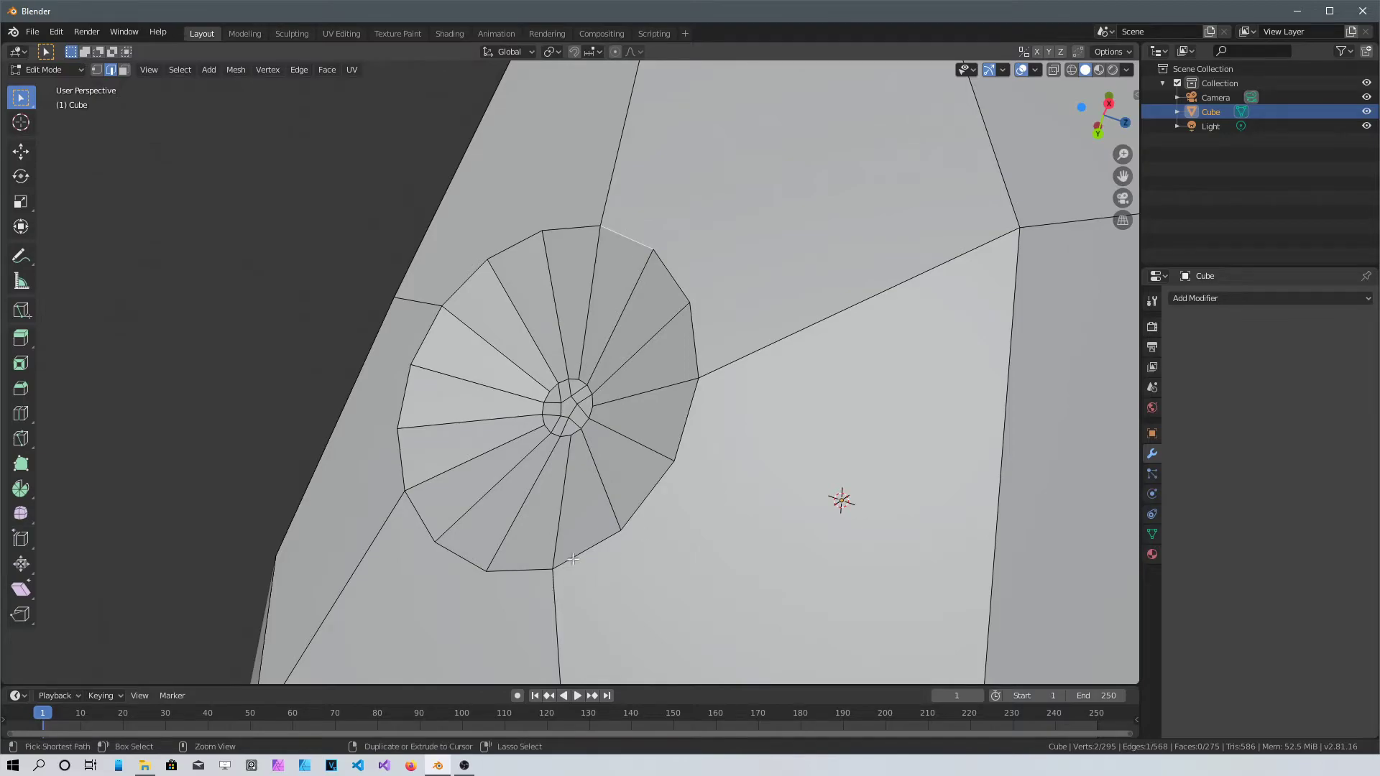
left_click(579, 556, "ctrl")
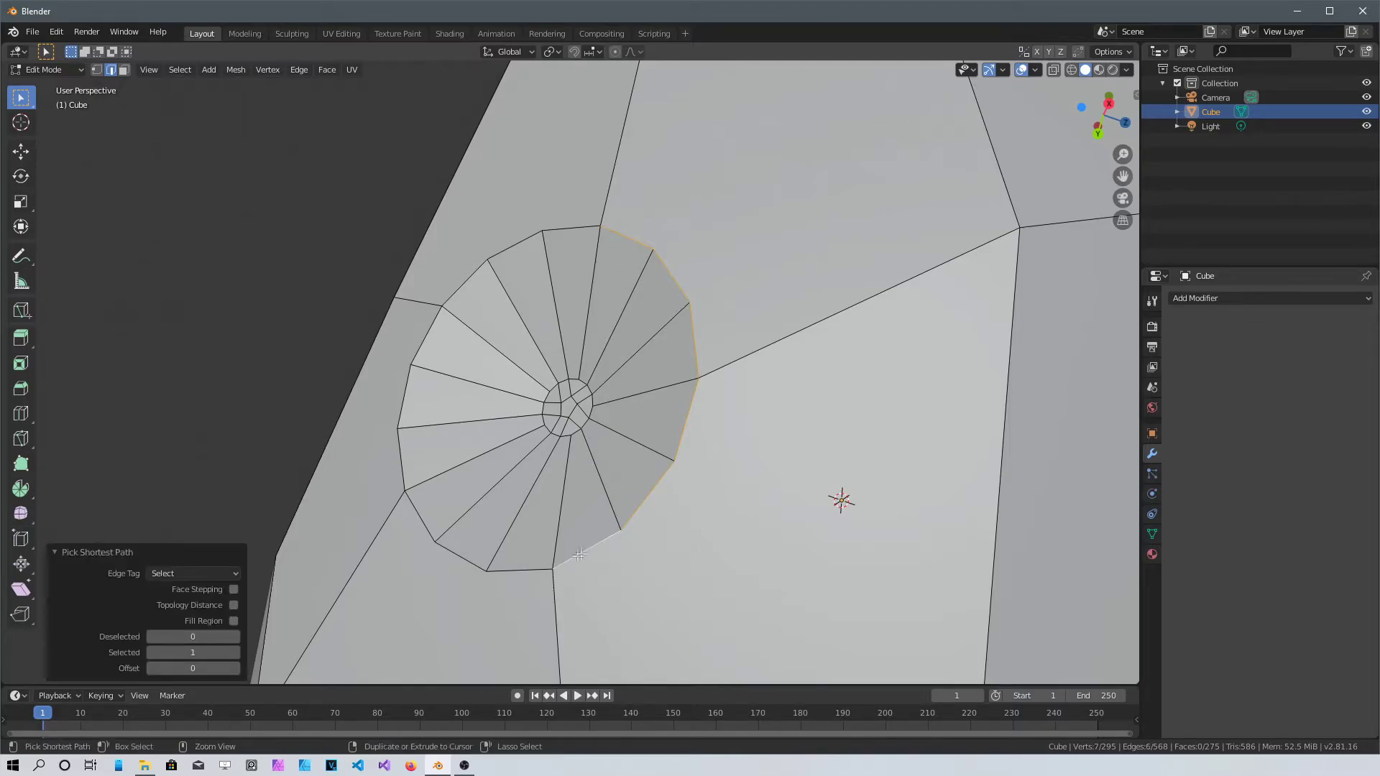
left_click(407, 400, "ctrl")
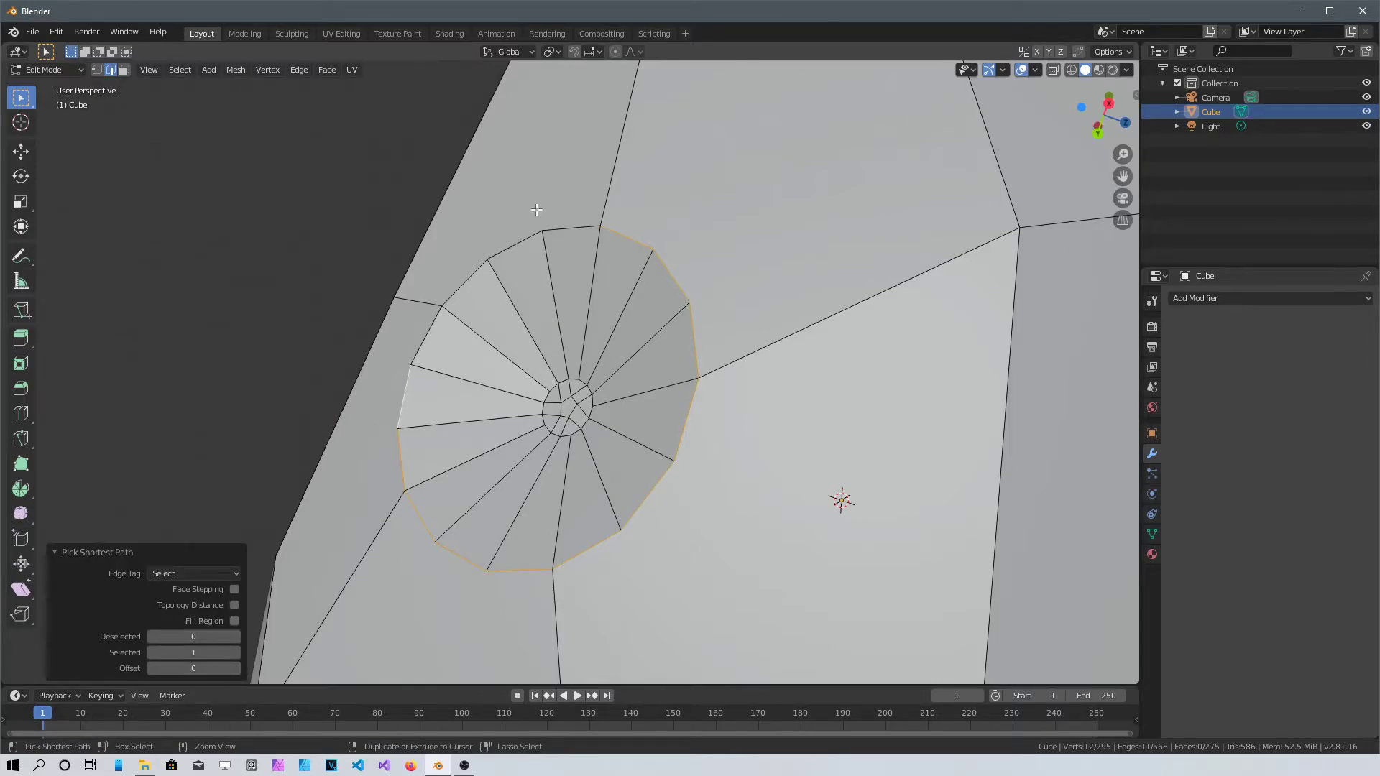
left_click(577, 224, "ctrl")
key("ctrl+b")
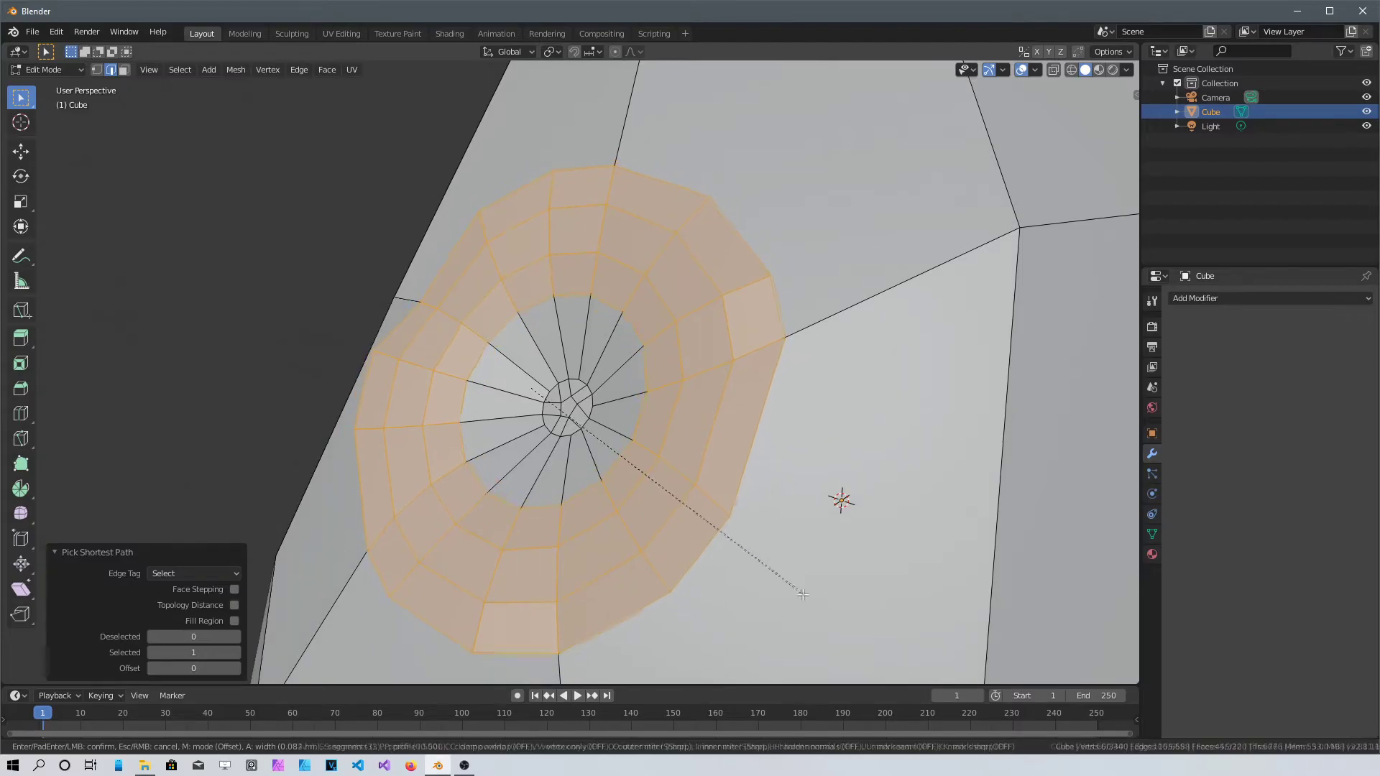
left_click(786, 582)
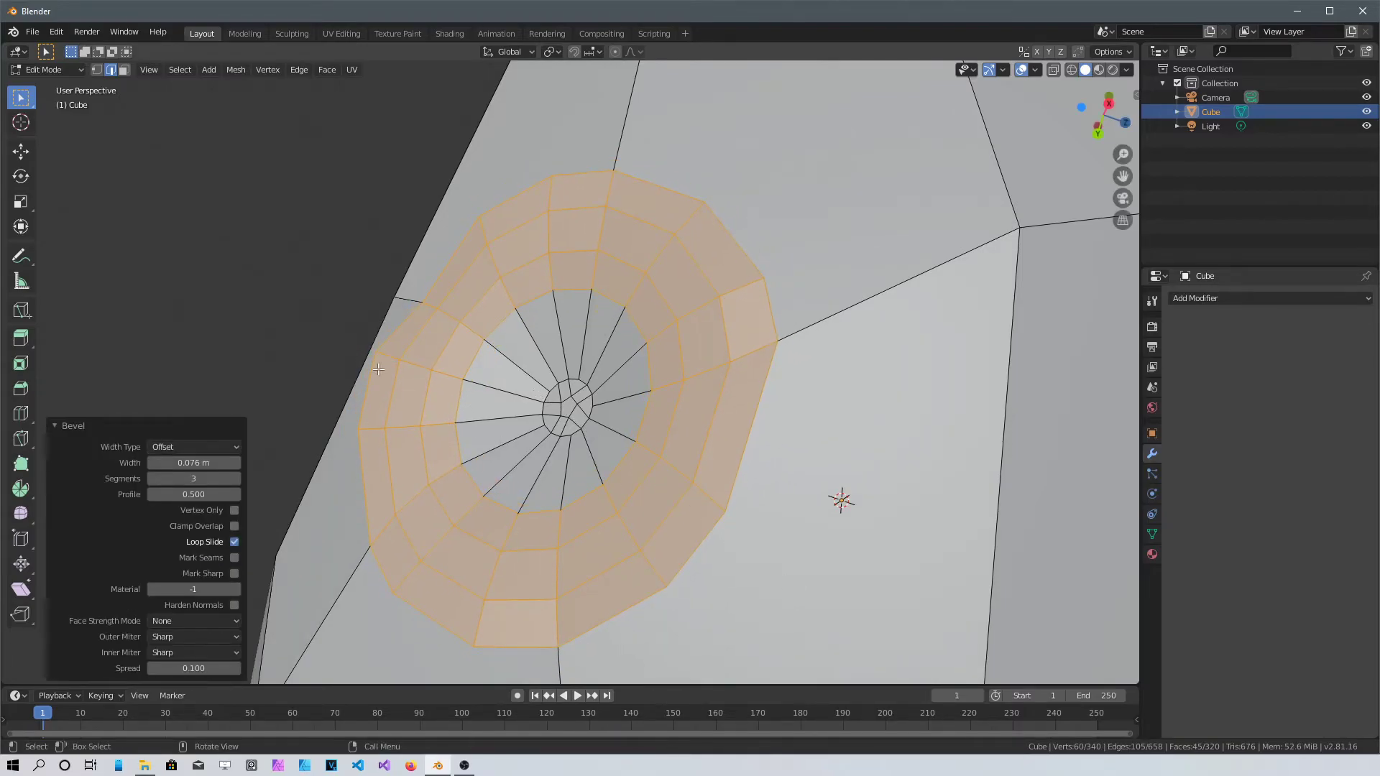
middle_click_drag(450, 446, 985, 368)
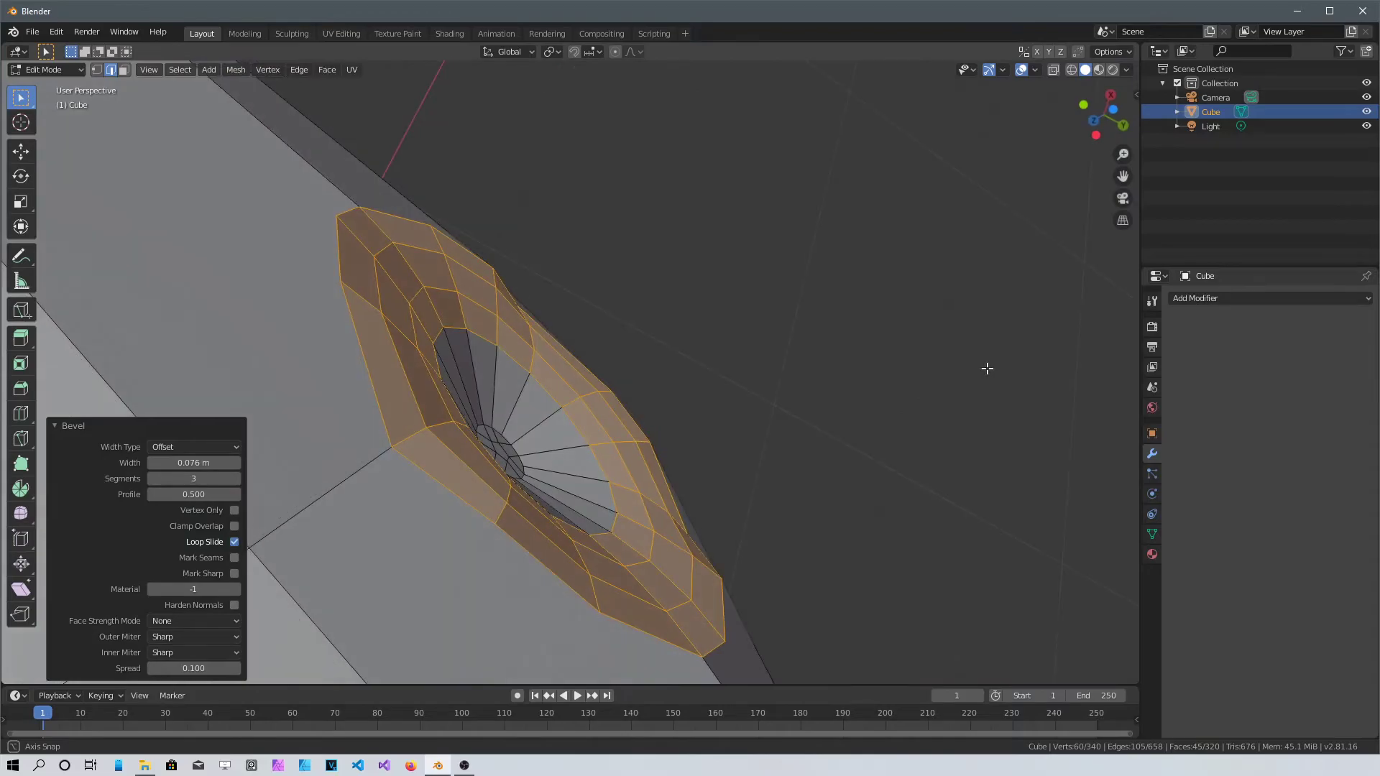
scroll(985, 367, "down", 4)
left_click(948, 369)
Bevel a vertex where five edges meet on another side of the rock and round the resulting faces with LoopTools Circle.
scroll(831, 391, "down", 2)
middle_click_drag(827, 392, 503, 351)
scroll(762, 402, "down", 4)
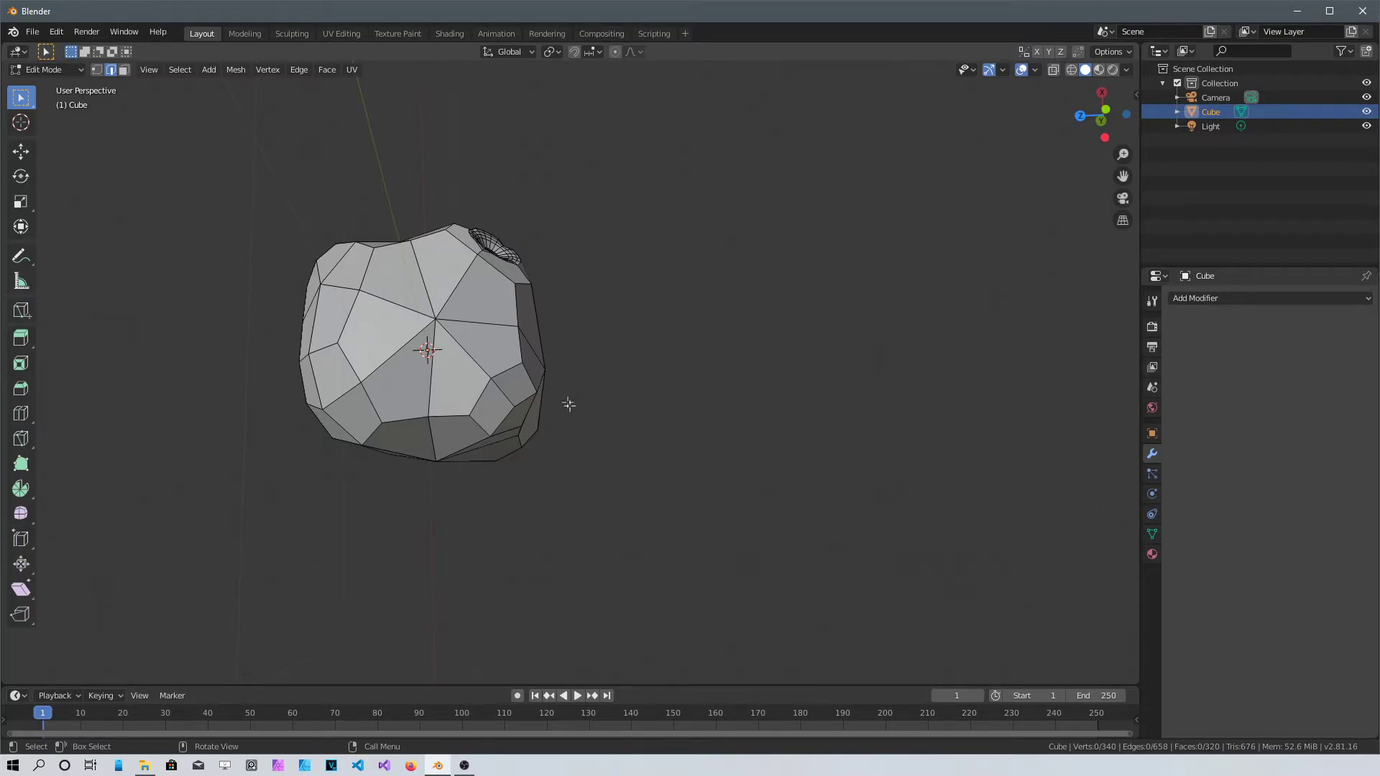
middle_click_drag(663, 401, 507, 335)
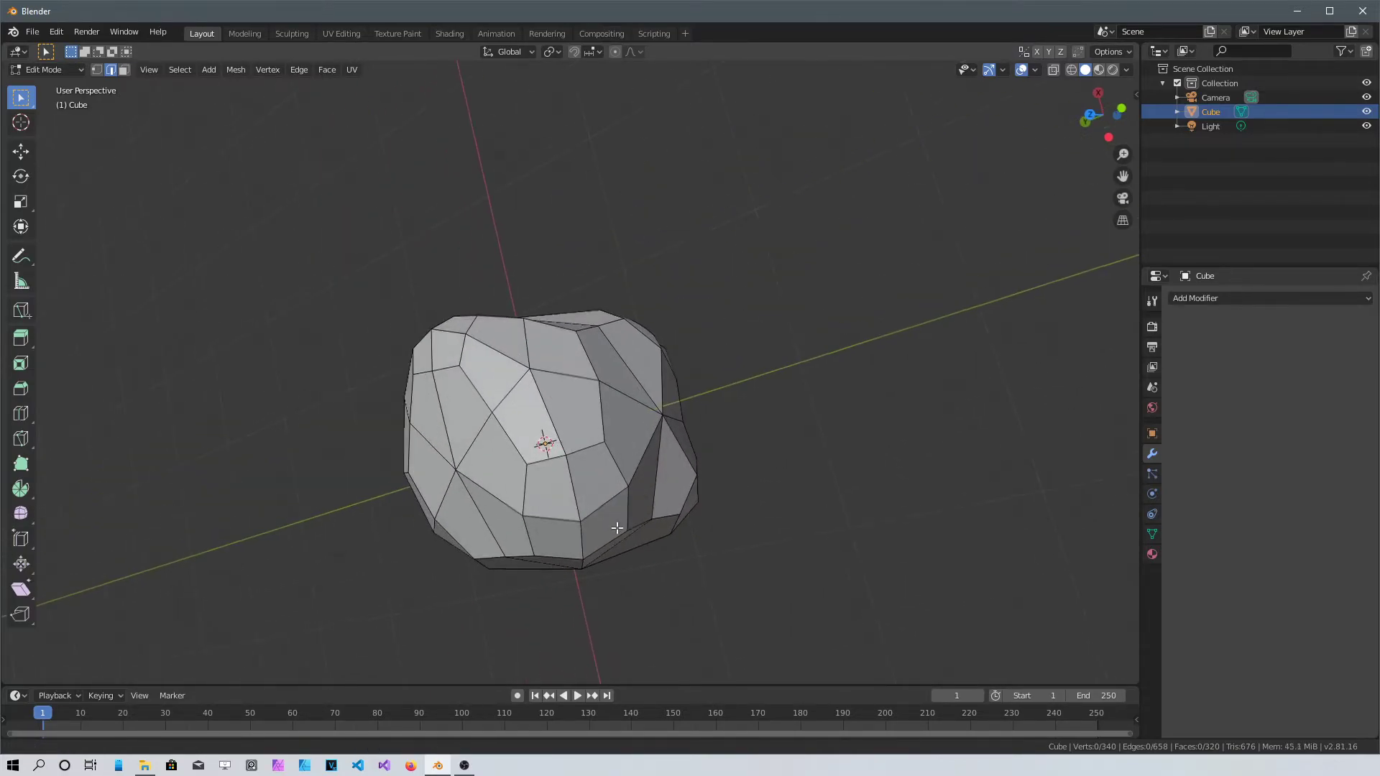
scroll(507, 335, "up", 6)
left_click(468, 385)
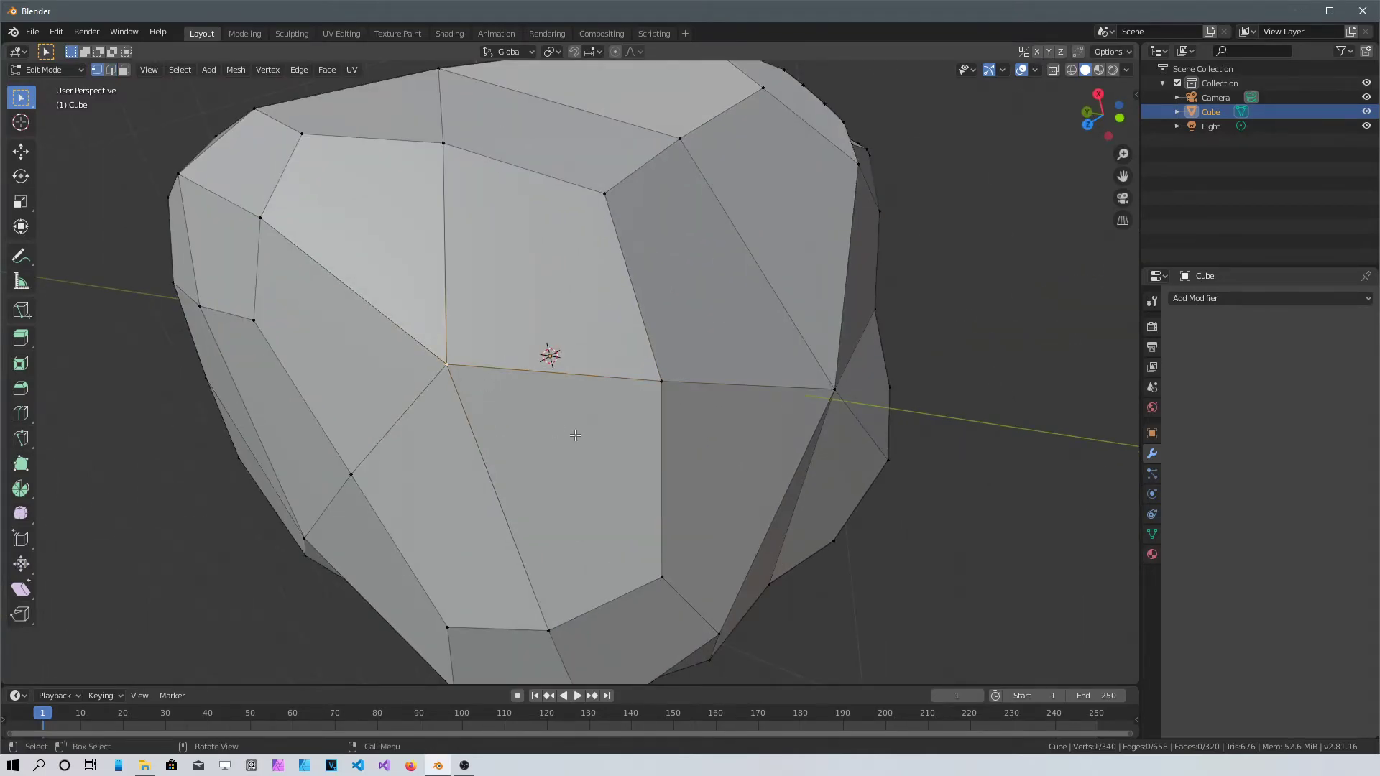
key("ctrl+shift+b")
left_click(689, 557)
right_click(459, 352)
mouse_move(464, 351)
left_click(554, 362)
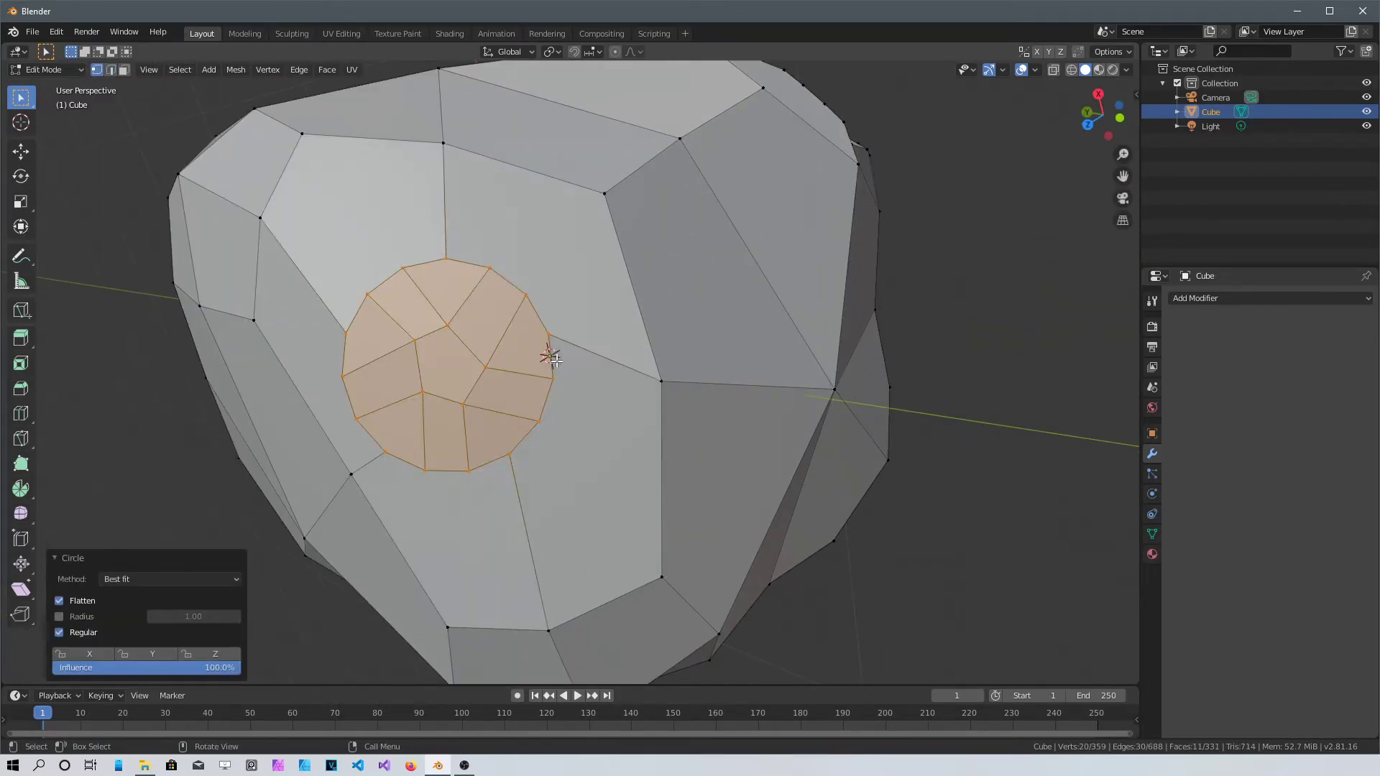
key("2")
left_click(532, 444)
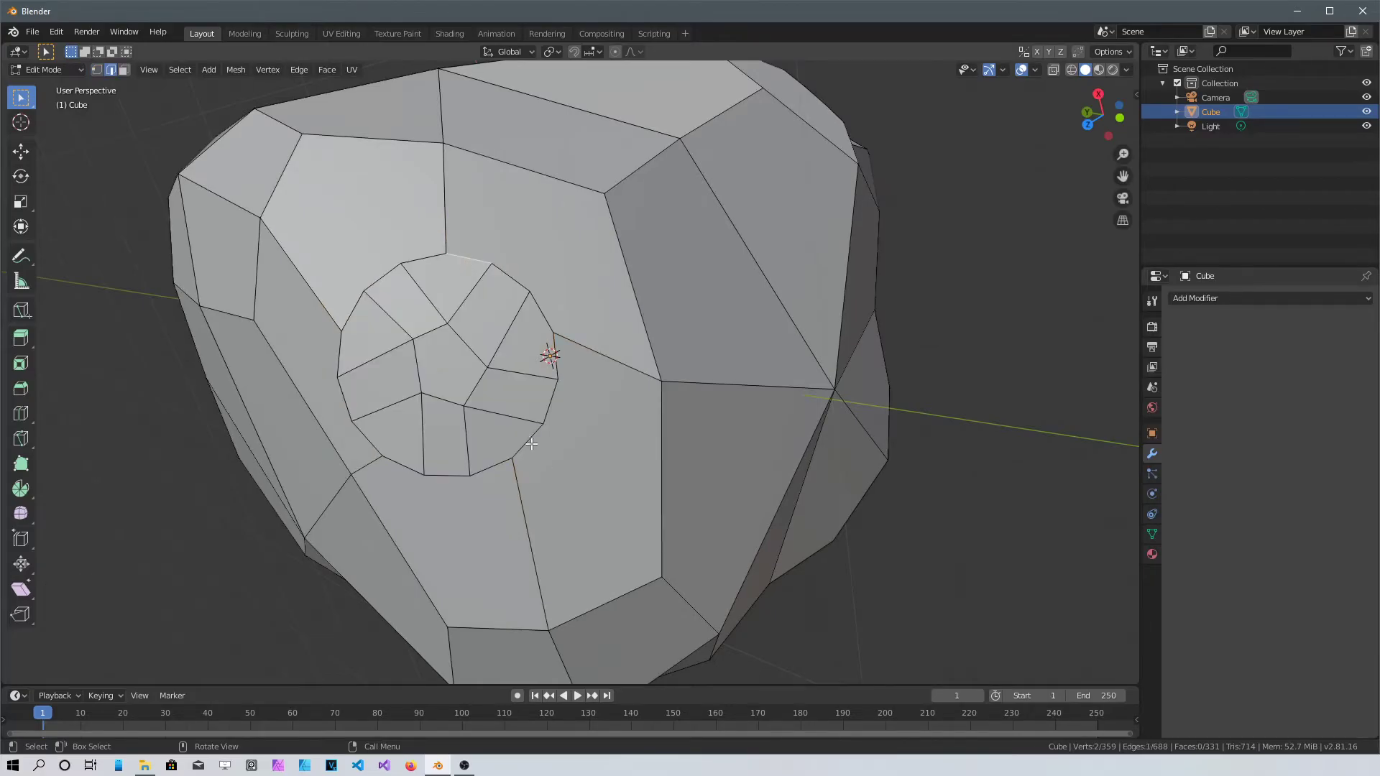
left_click(531, 443, "ctrl")
left_click(342, 399, "ctrl")
left_click(417, 257, "ctrl")
key("ctrl+b")
right_click(800, 461)
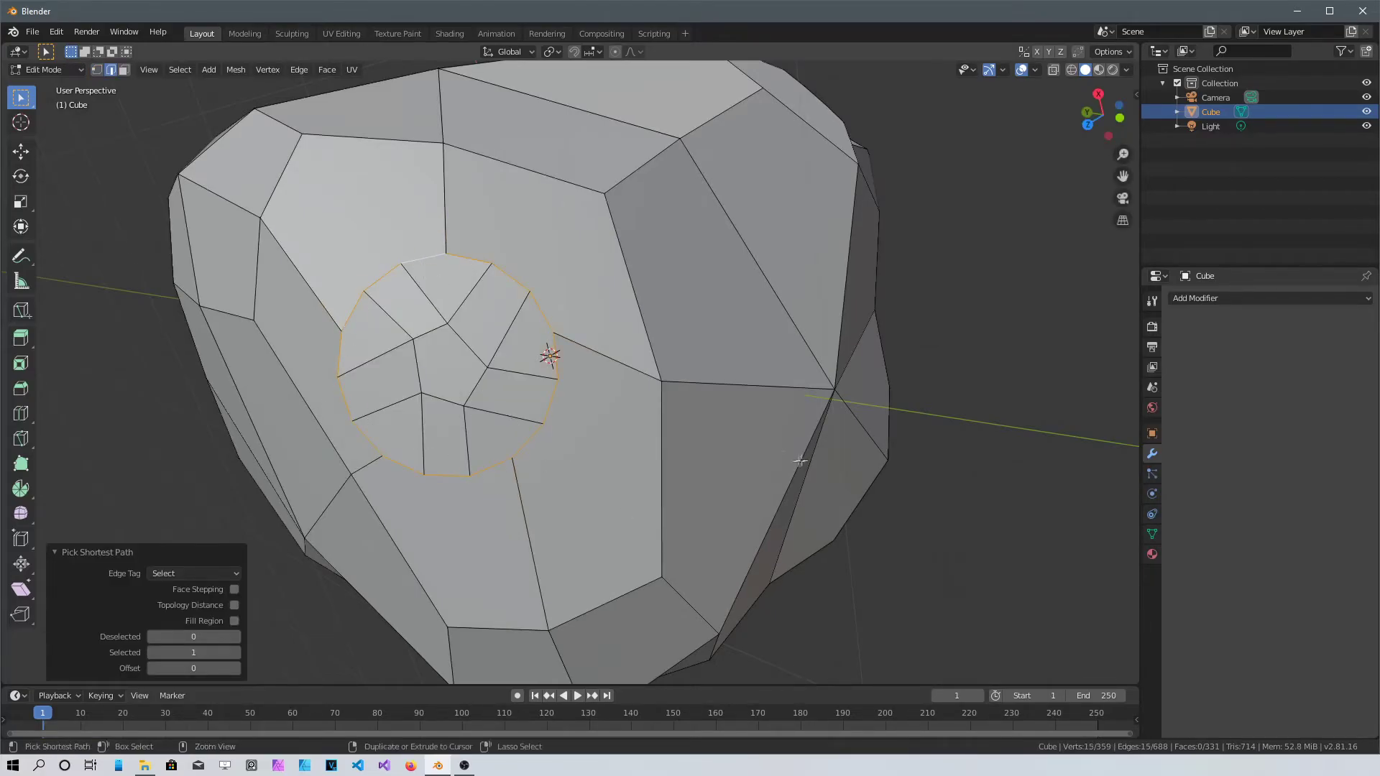
key("ctrl+z")
middle_click_drag(800, 461, 708, 464)
key("ctrl+z")
key("ctrl+z")
key("ctrl+z")
Extrude the round patch 0.12 m inward and scale the extruded faces down to a small crater floor.
key("e")
key("s")
right_click(641, 516)
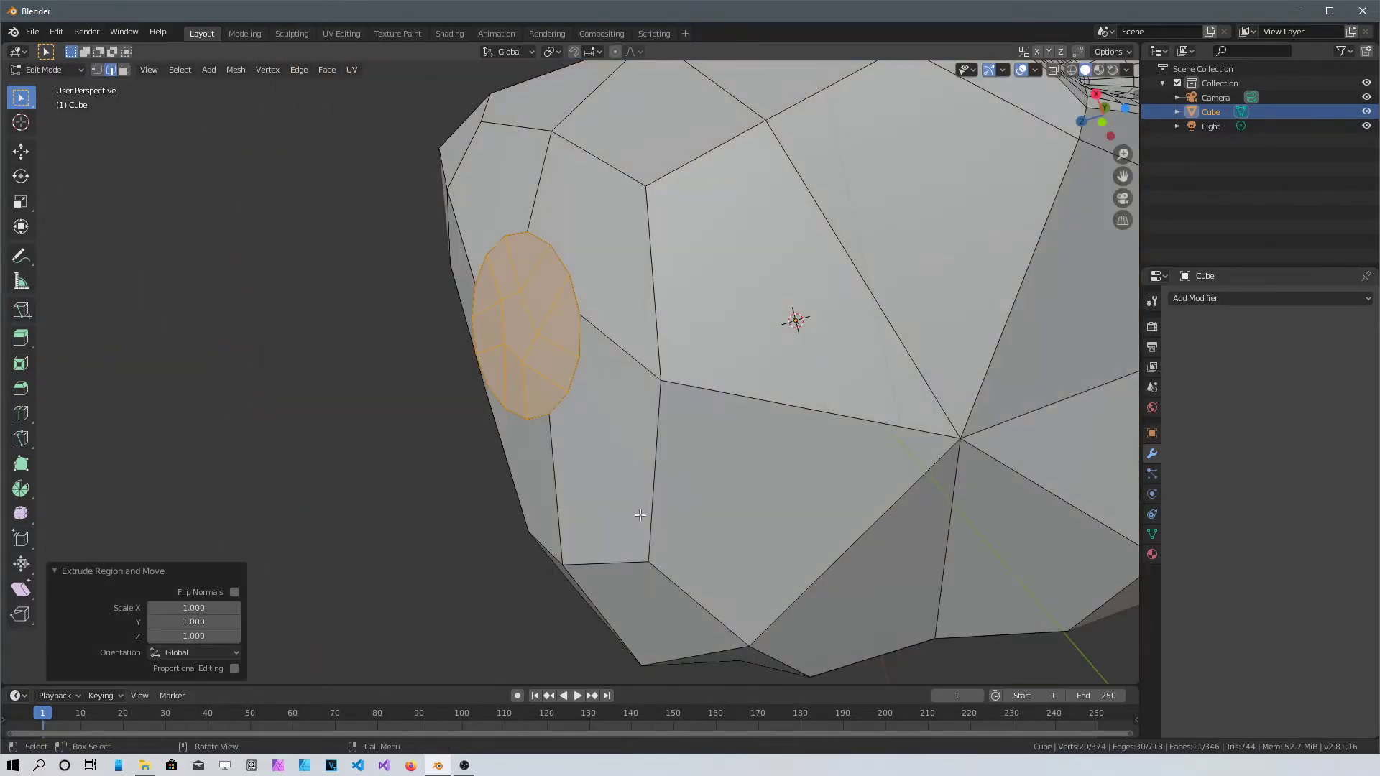
key("e")
left_click(570, 340)
middle_click_drag(570, 340, 699, 373)
key("s")
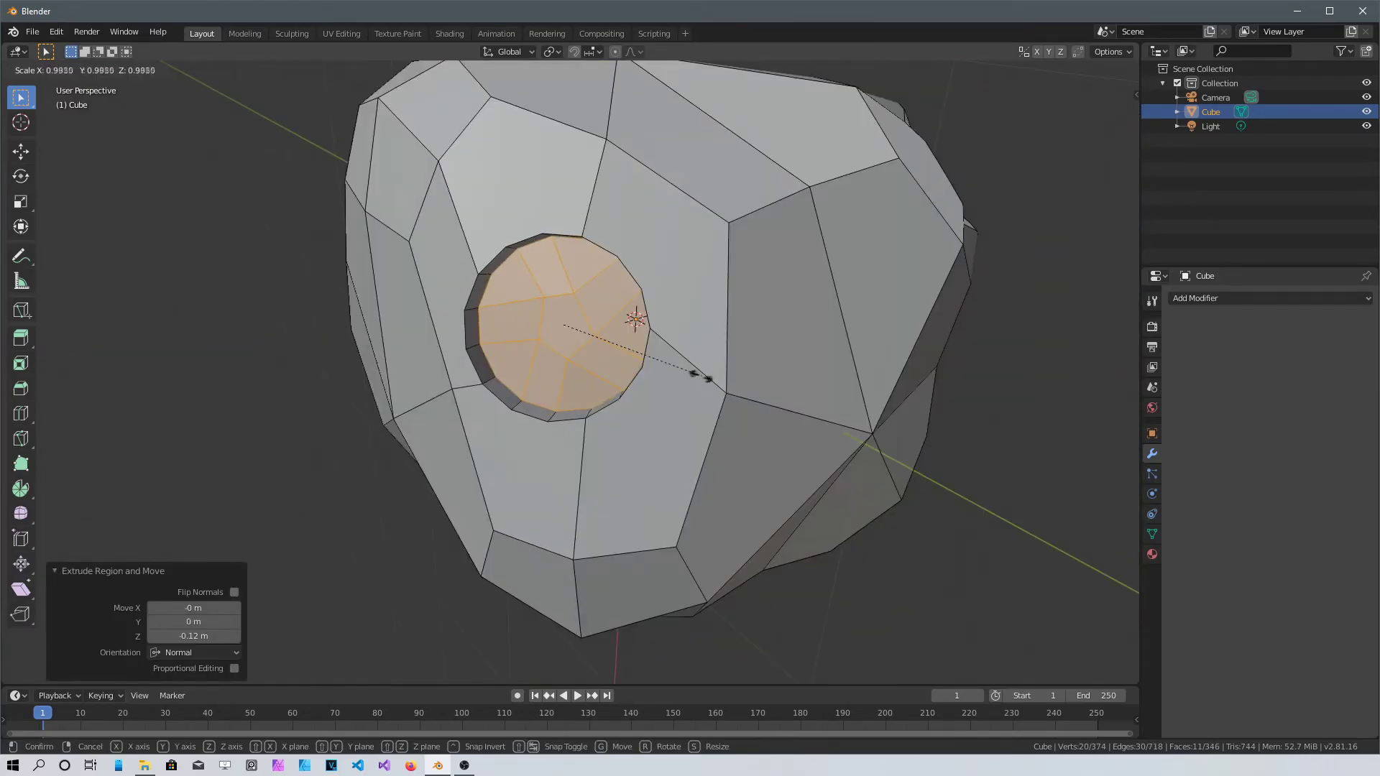
left_click(628, 350)
Select the outer rim edges of this crater and bevel them with 3 segments and a 0.0572 m width.
middle_click_drag(627, 349, 576, 358)
scroll(576, 357, "up", 4)
left_click(631, 92)
left_click(627, 447, "ctrl")
left_click(388, 410, "ctrl")
left_click(392, 118, "ctrl")
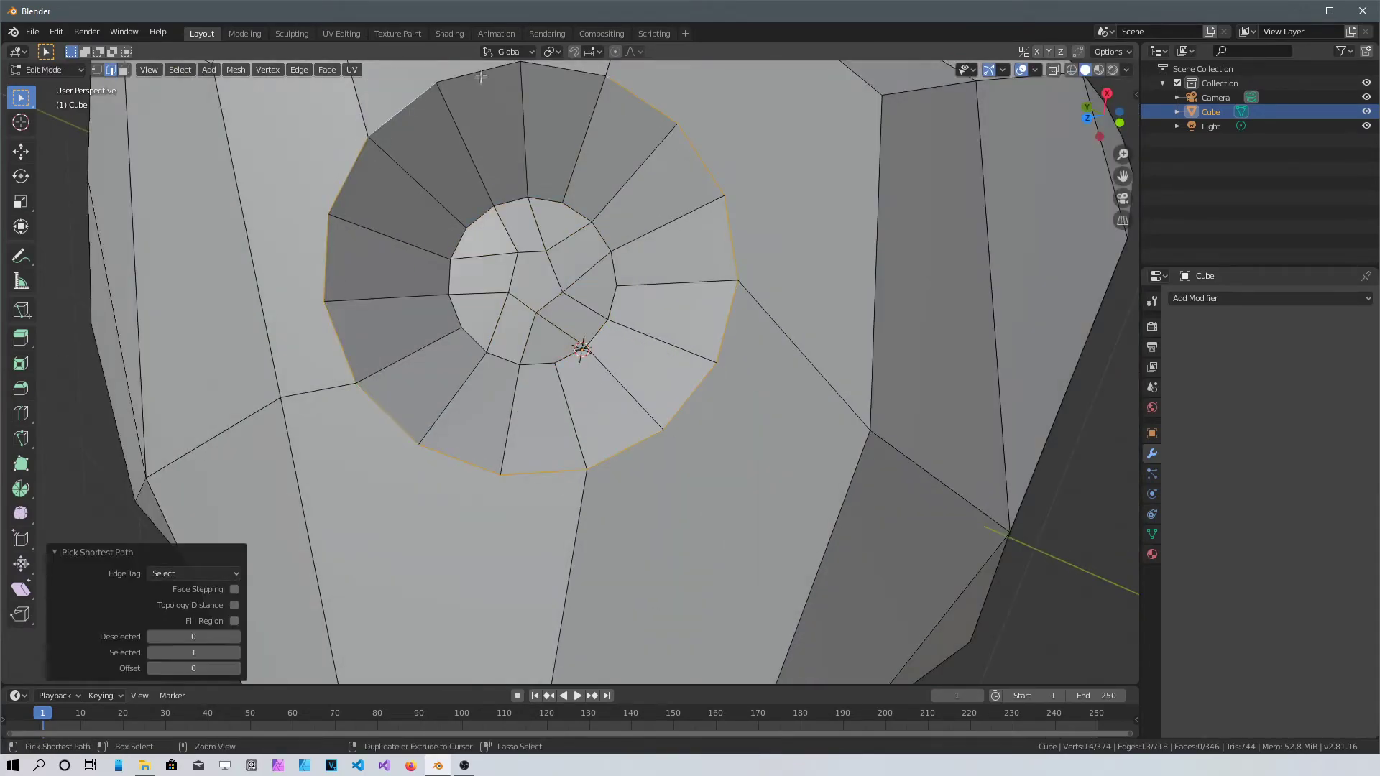
left_click(559, 81, "ctrl")
key("ctrl+b")
left_click(811, 560)
Bevel the vertex where seven edges meet with 3 segments and a 0.507 m width, and round the patch with LoopTools Circle.
scroll(811, 560, "down", 6)
middle_click_drag(811, 560, 603, 431)
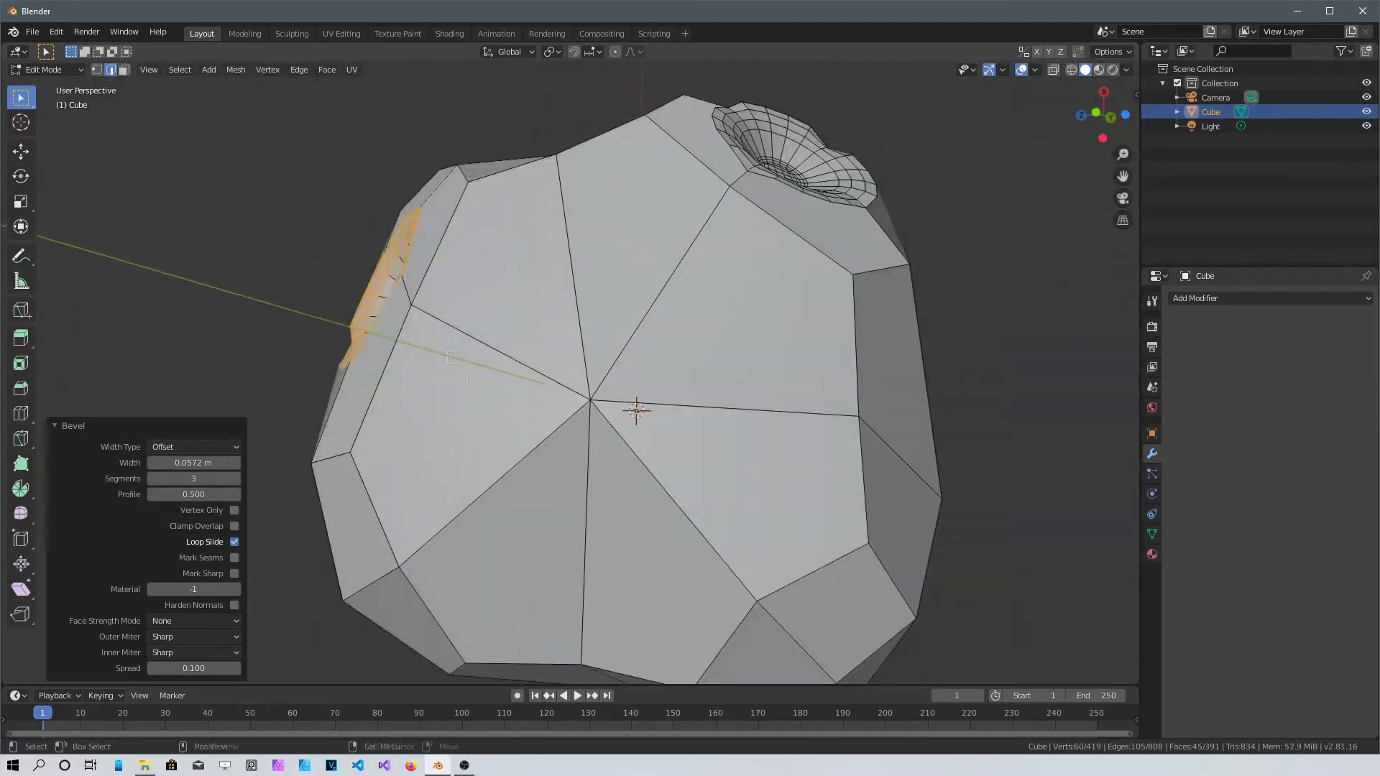
scroll(604, 431, "up", 2)
key("1")
left_click(601, 417)
key("ctrl+shift+b")
left_click(661, 489)
scroll(647, 446, "down", 3)
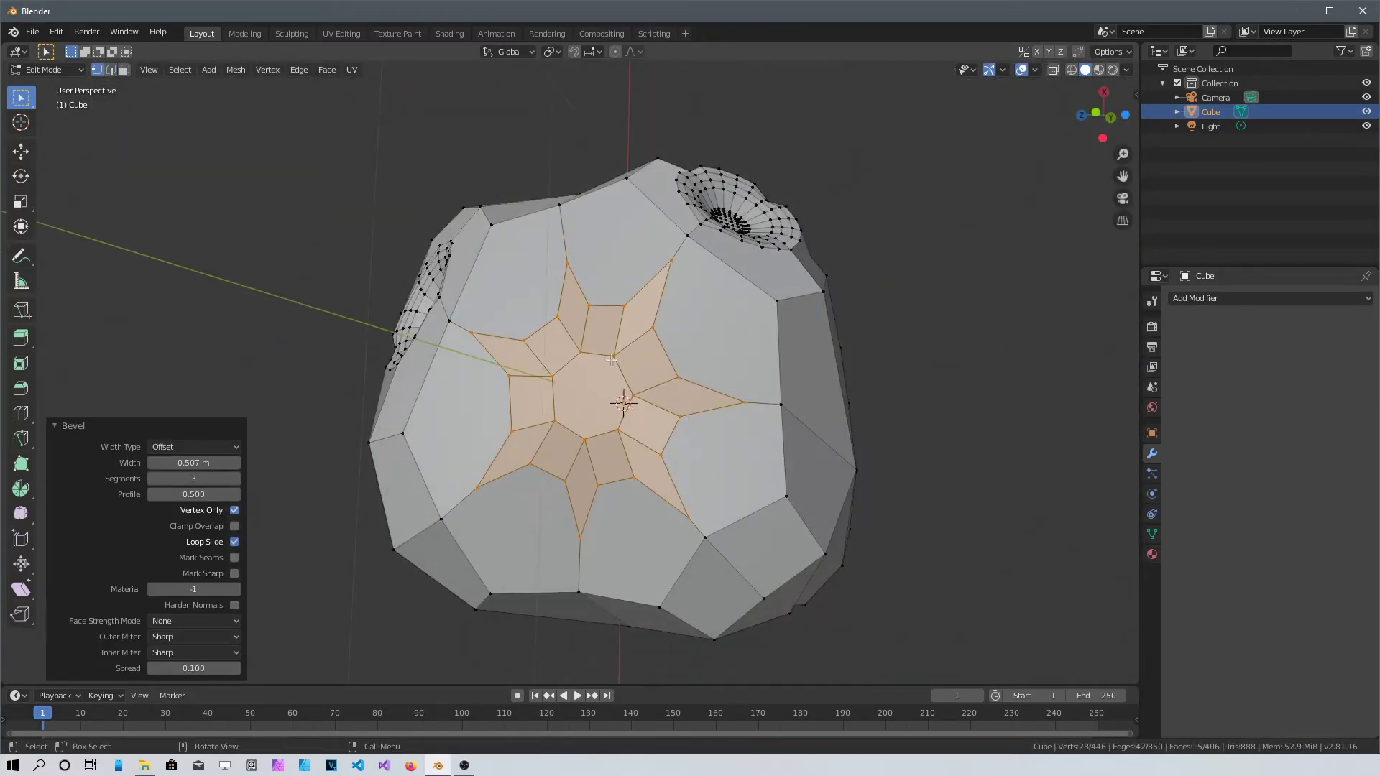
right_click(620, 348)
left_click(673, 363)
Extrude the large round patch 0.155 m inward and scale it down into a crater floor.
middle_click_drag(683, 395, 808, 532)
key("e")
left_click(604, 497)
key("s")
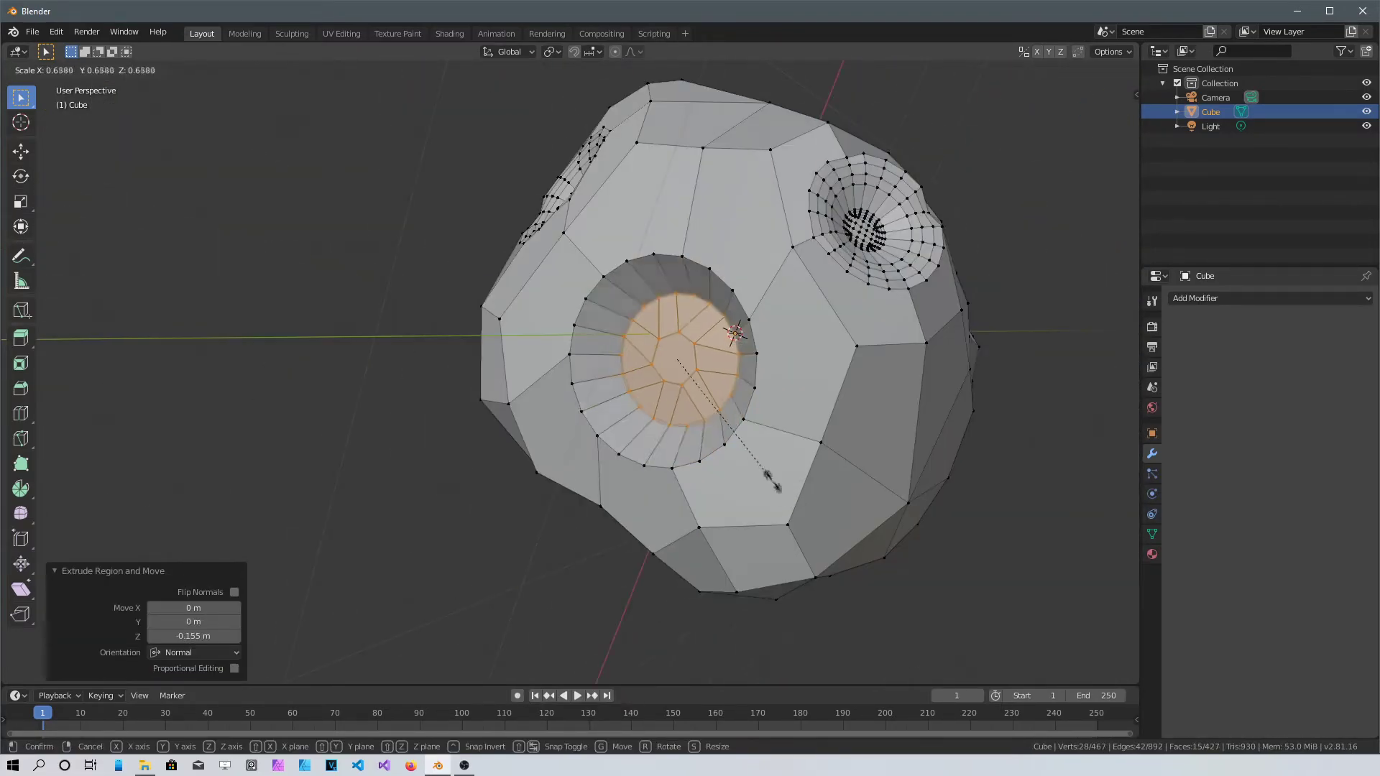
left_click(734, 330)
Select the large crater's complete outer rim, bevel it with 3 segments, and clear the selection.
middle_click_drag(733, 330, 777, 356)
scroll(777, 356, "up", 4)
middle_click_drag(776, 356, 526, 297, "shift")
key("alt+a")
key("2")
left_click(573, 221)
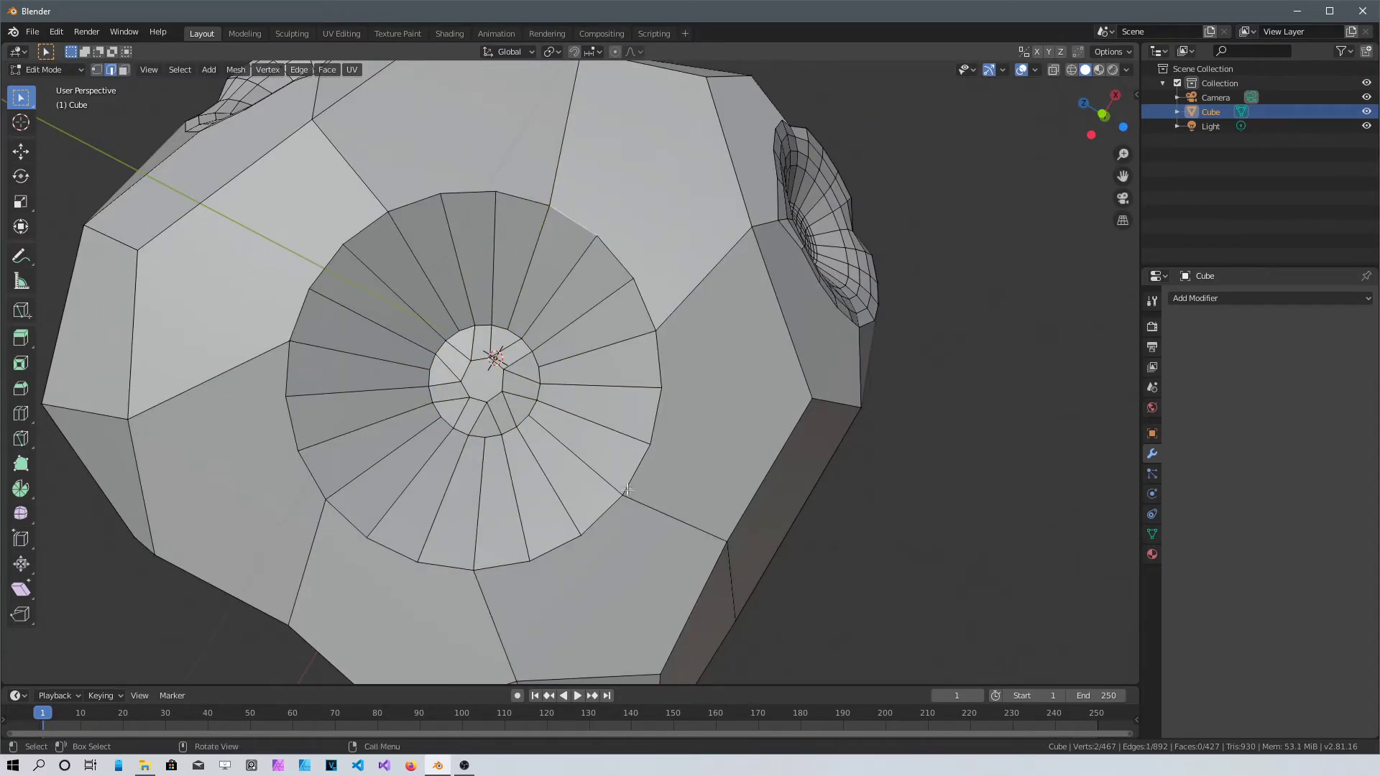
left_click(638, 469, "ctrl")
left_click(393, 550, "ctrl")
left_click(299, 315, "ctrl")
key("ctrl+b")
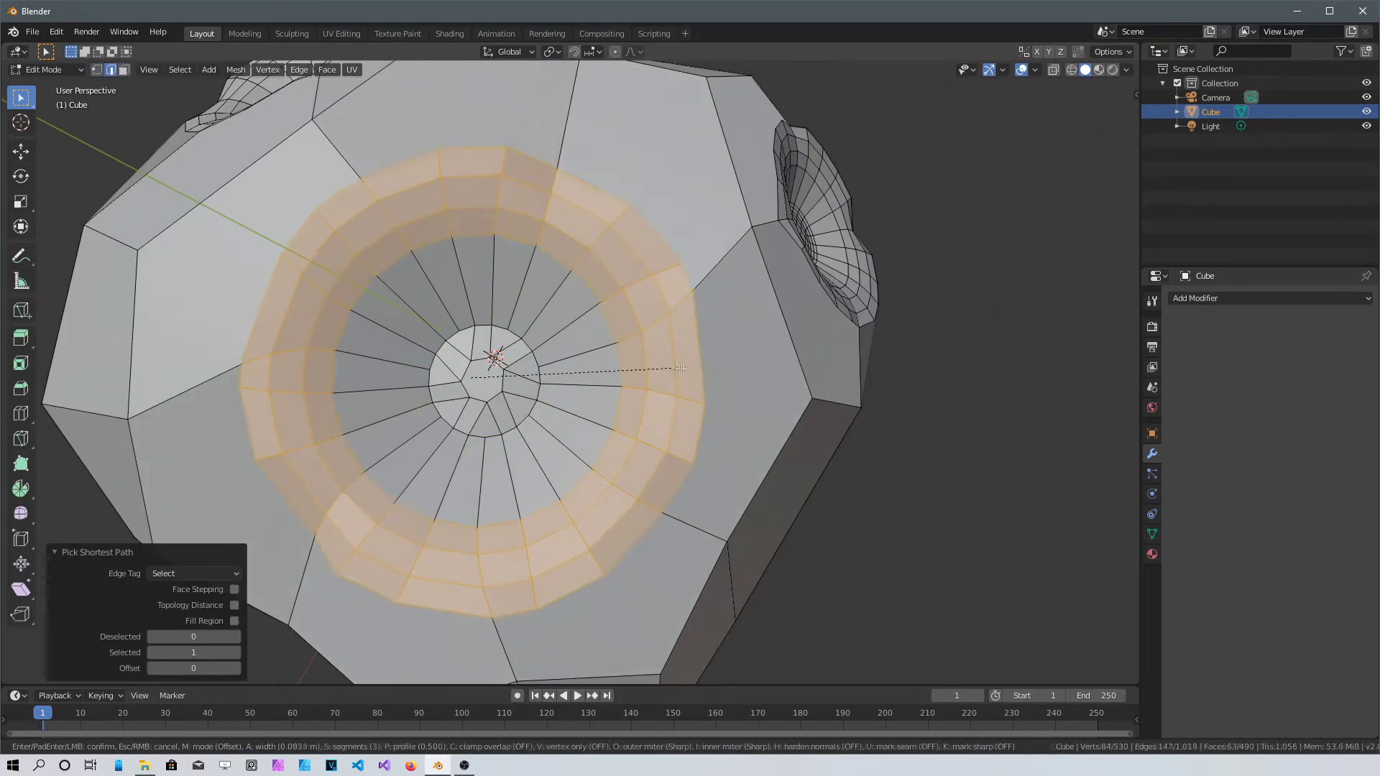
left_click(701, 392)
key("alt+a")
Bevel the vertex where eight edges meet with 3 segments and a 0.572 m width, and apply LoopTools Circle to the patch.
scroll(575, 381, "down", 4)
middle_click_drag(701, 392, 437, 142)
middle_click_drag(608, 525, 454, 342, "shift")
scroll(455, 342, "up", 2)
key("1")
left_click(425, 297)
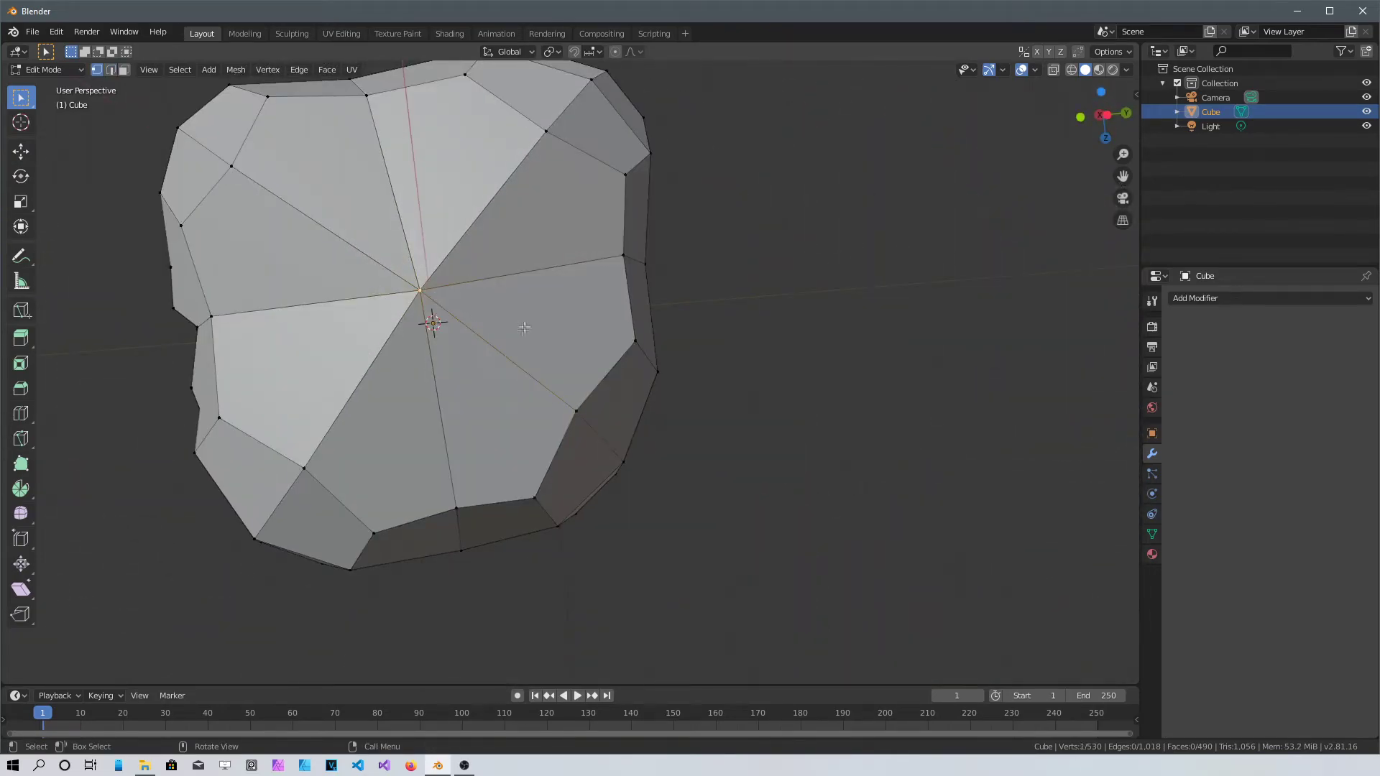
key("ctrl+shift+b")
left_click(658, 466)
right_click(496, 286)
mouse_move(496, 287)
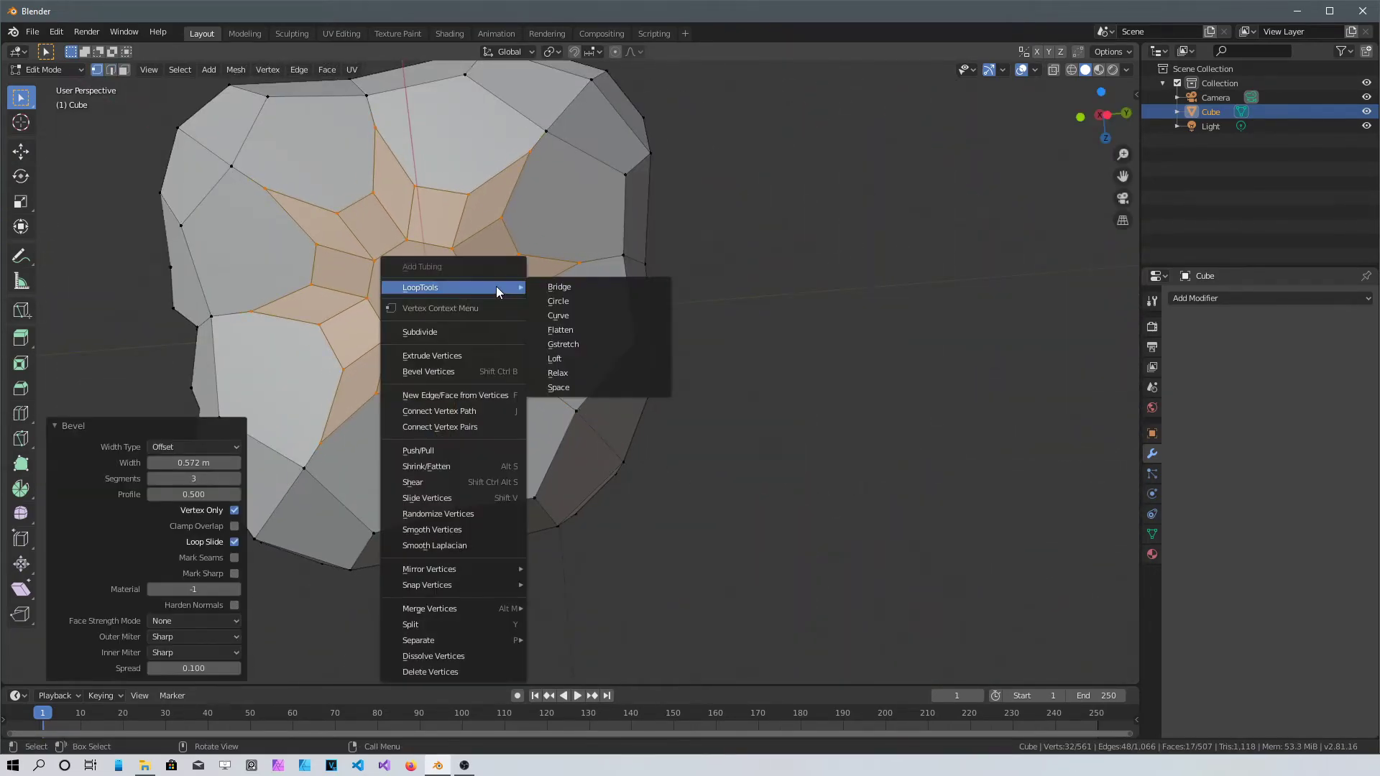
left_click(563, 302)
Extrude the circular patch 0.309 m inward and scale the extruded faces to about 0.24 for a deep crater.
scroll(619, 338, "down", 1)
middle_click_drag(676, 356, 639, 375)
key("e")
left_click(689, 381)
key("s")
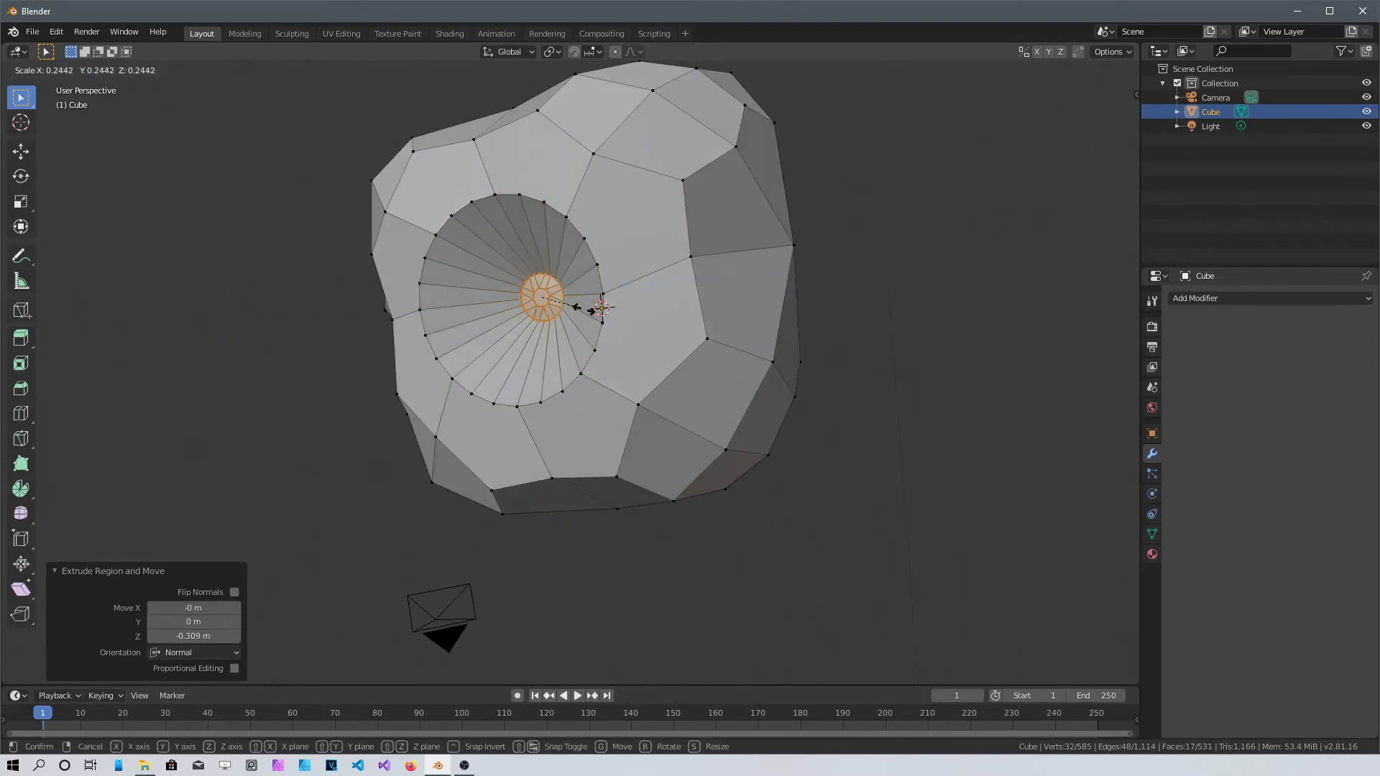
left_click(584, 310)
Select the deep crater's outer rim edges all the way around and bevel them with 3 segments.
middle_click_drag(584, 309, 612, 323)
scroll(575, 316, "up", 3)
key("2")
left_click(450, 222)
left_click(541, 444, "ctrl")
left_click(410, 534, "ctrl")
left_click(212, 396, "ctrl")
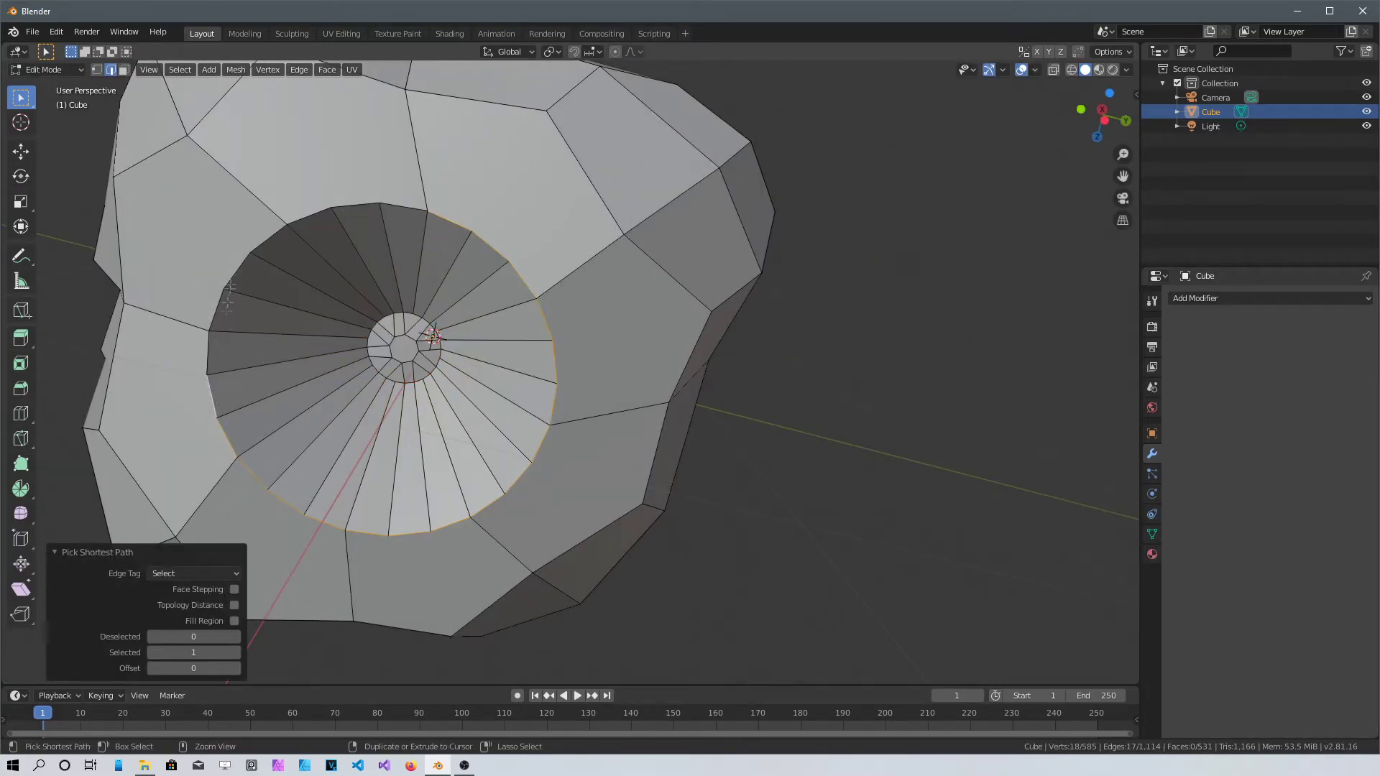
key("ctrl+b")
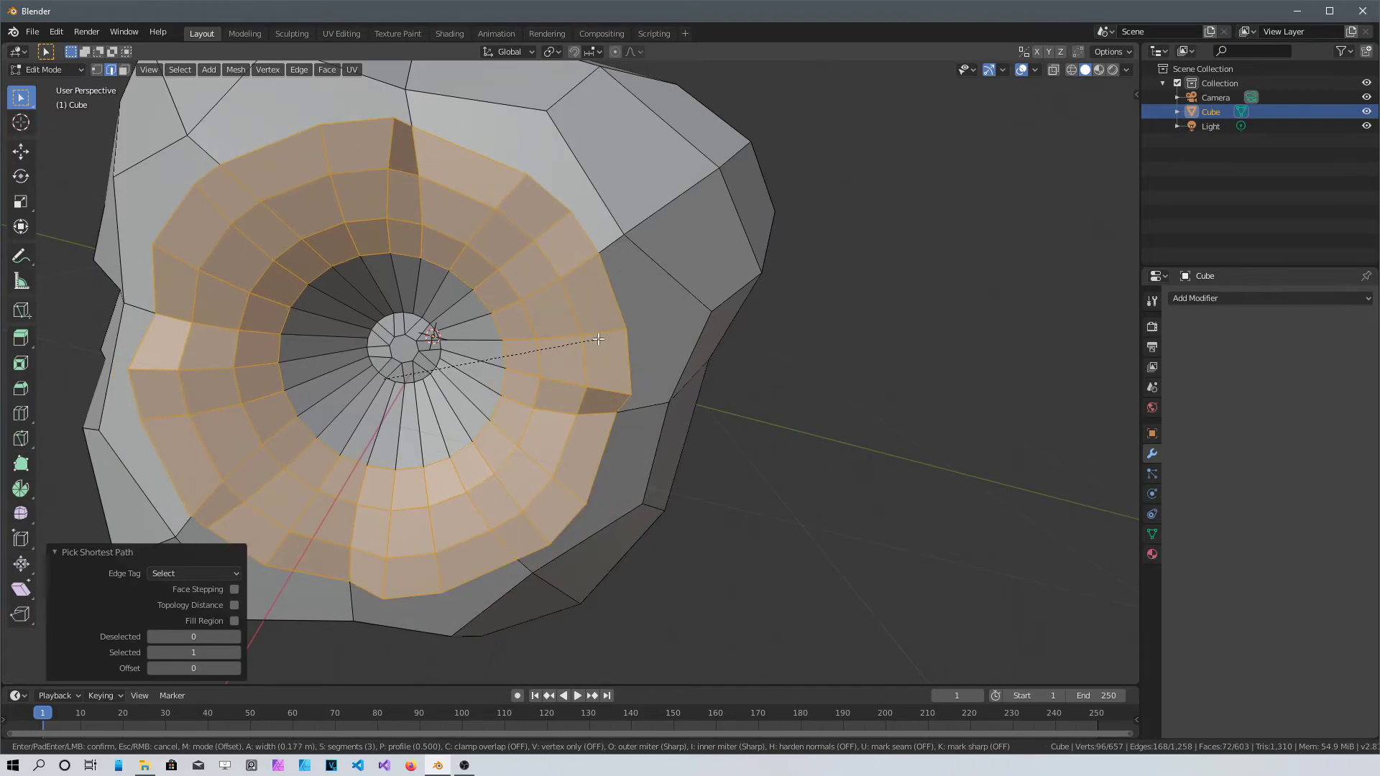
left_click(599, 338)
left_click(647, 345)
Bevel the vertex where six edges meet on an untouched side with 3 segments and round the patch with LoopTools Circle.
scroll(647, 348, "down", 5)
middle_click_drag(599, 339, 218, 676)
scroll(523, 481, "up", 3)
middle_click_drag(776, 373, 483, 611, "shift")
left_click(406, 265)
middle_click_drag(406, 265, 689, 398)
key("1")
left_click(401, 278)
scroll(403, 281, "up", 3)
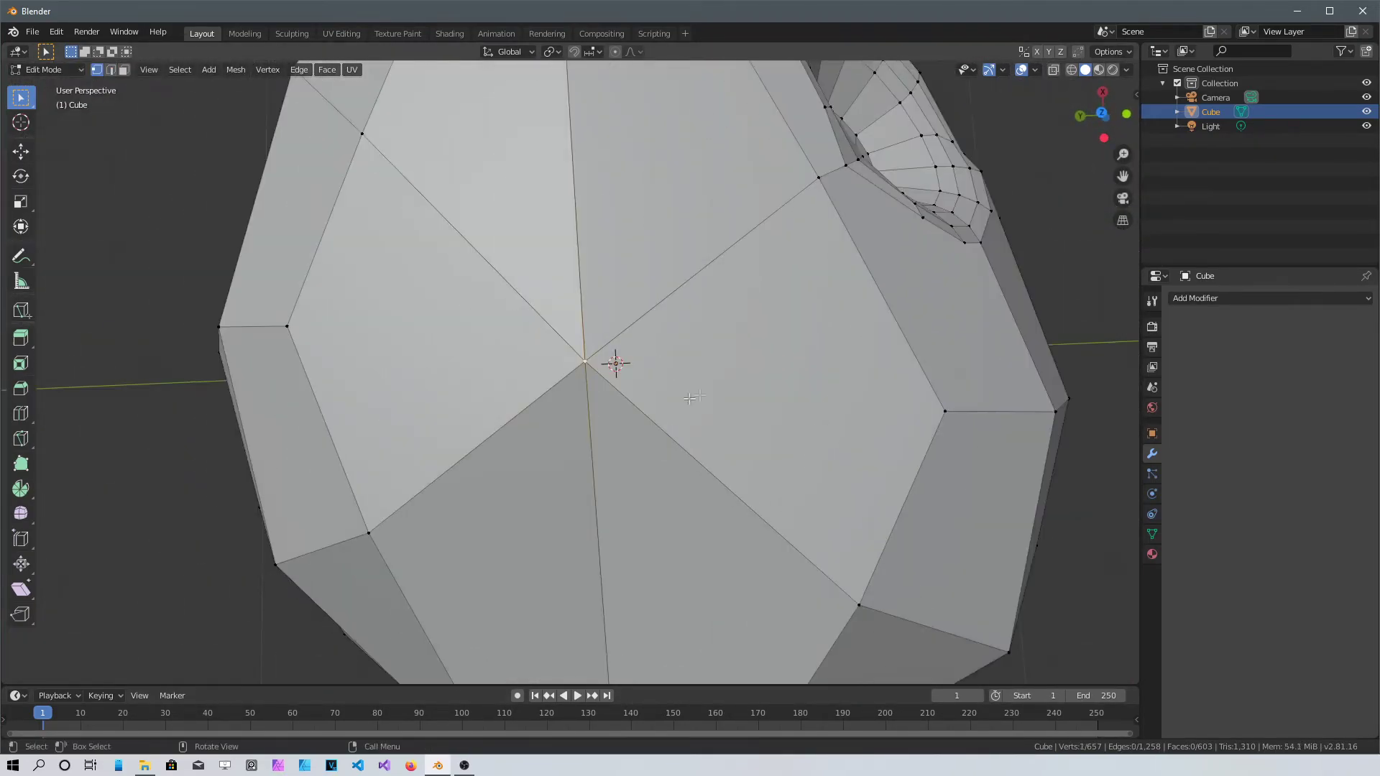
scroll(690, 398, "down", 4)
key("ctrl+shift+b")
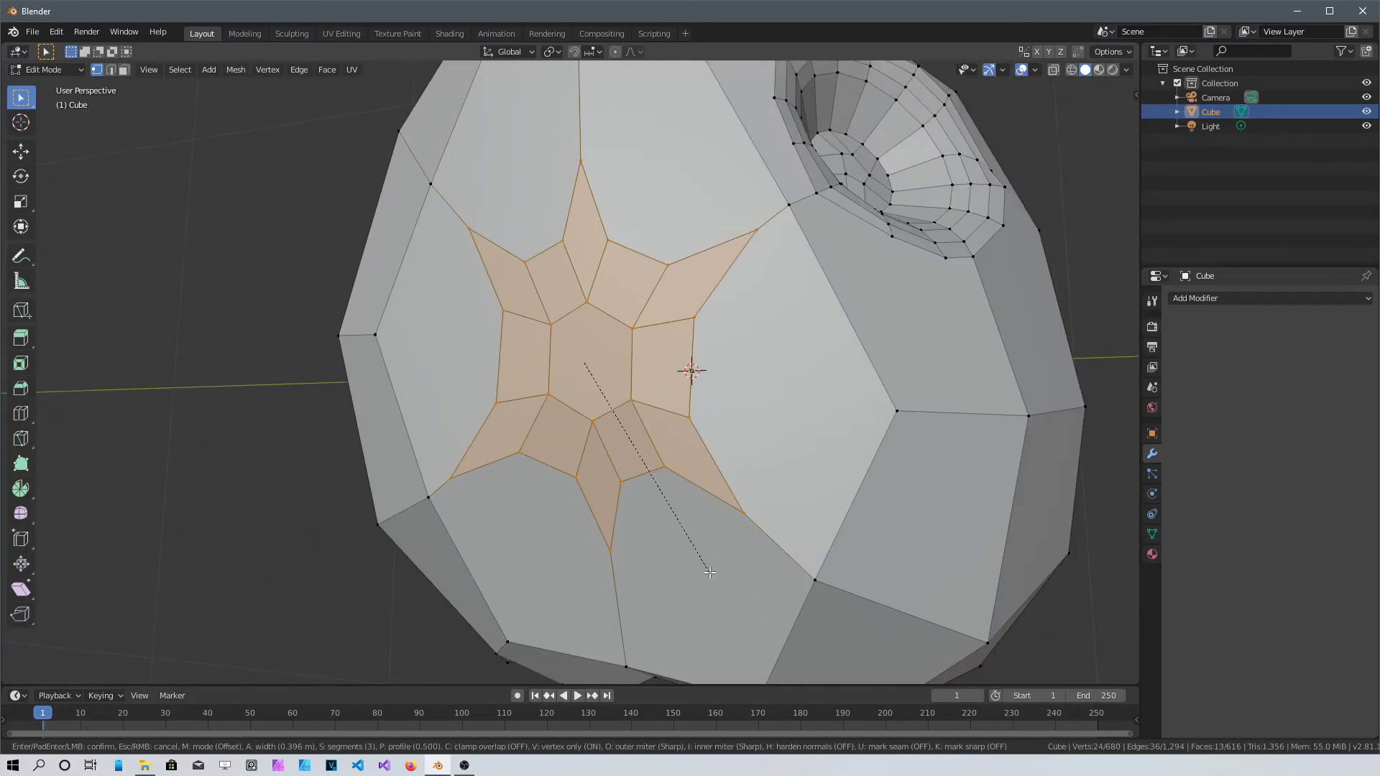
left_click(766, 565)
right_click(580, 357)
mouse_move(581, 353)
left_click(675, 367)
Extrude the newly rounded patch inward and scale its faces down to a tiny crater floor.
middle_click_drag(683, 373, 885, 498)
key("e")
left_click(696, 435)
key("s")
left_click(770, 369)
Select the whole outer rim of the crater with the tiny floor and bevel it with 3 segments and a 0.06 m width.
key("2")
left_click(753, 224)
left_click(883, 426, "ctrl")
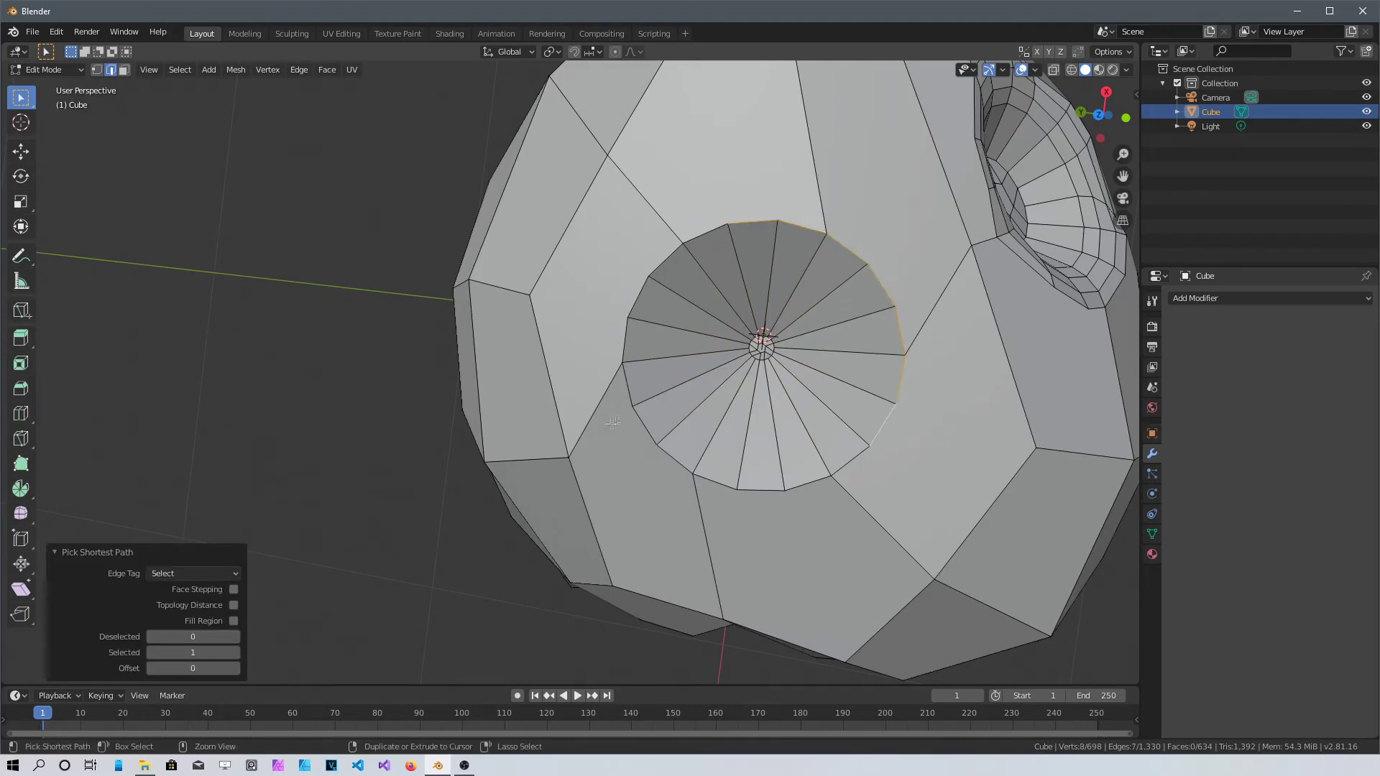
left_click(621, 394, "ctrl")
left_click(697, 234, "ctrl")
key("ctrl+b")
left_click(966, 448)
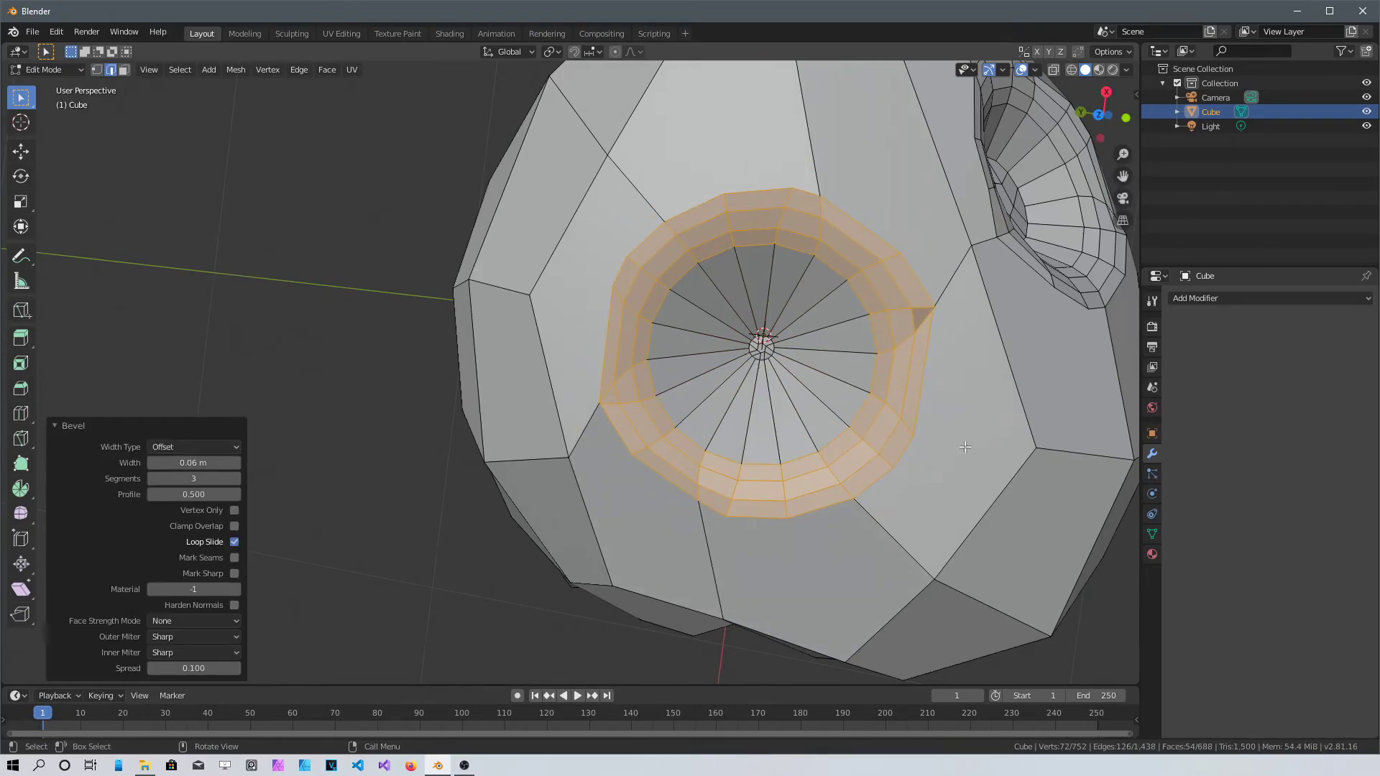
Clear the rim selection and unwrap the entire rock mesh in the UV Editing workspace.
left_click(965, 447)
scroll(965, 447, "down", 4)
middle_click_drag(965, 447, 863, 362)
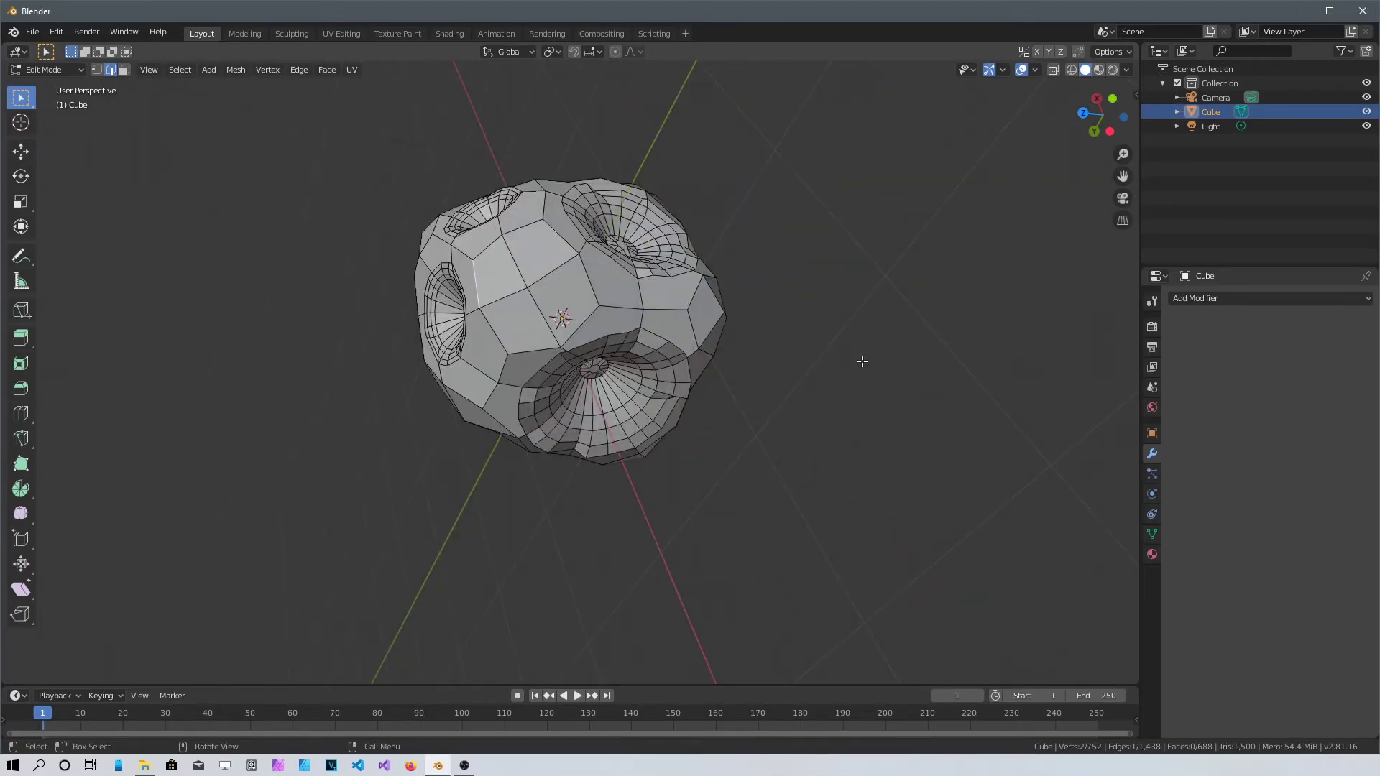
middle_click_drag(839, 324, 884, 311)
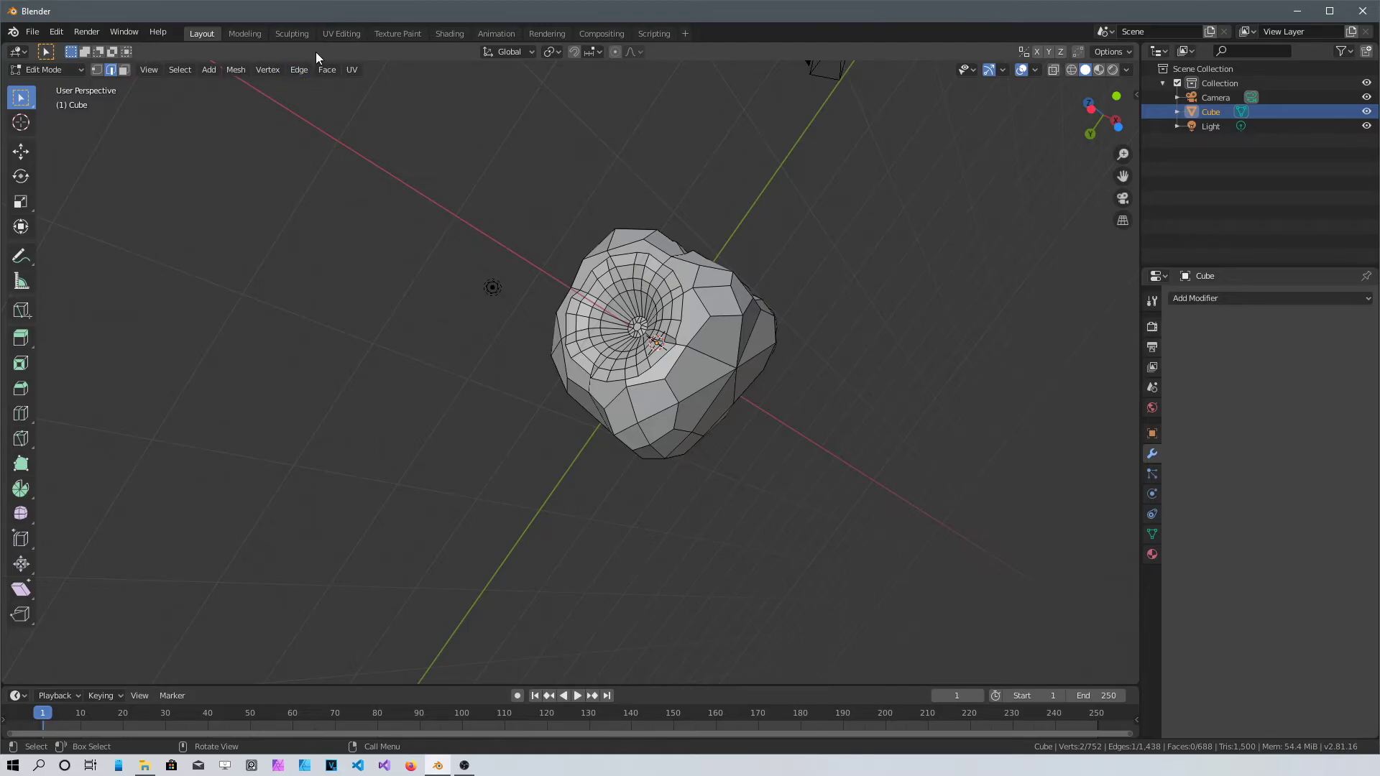
left_click(341, 33)
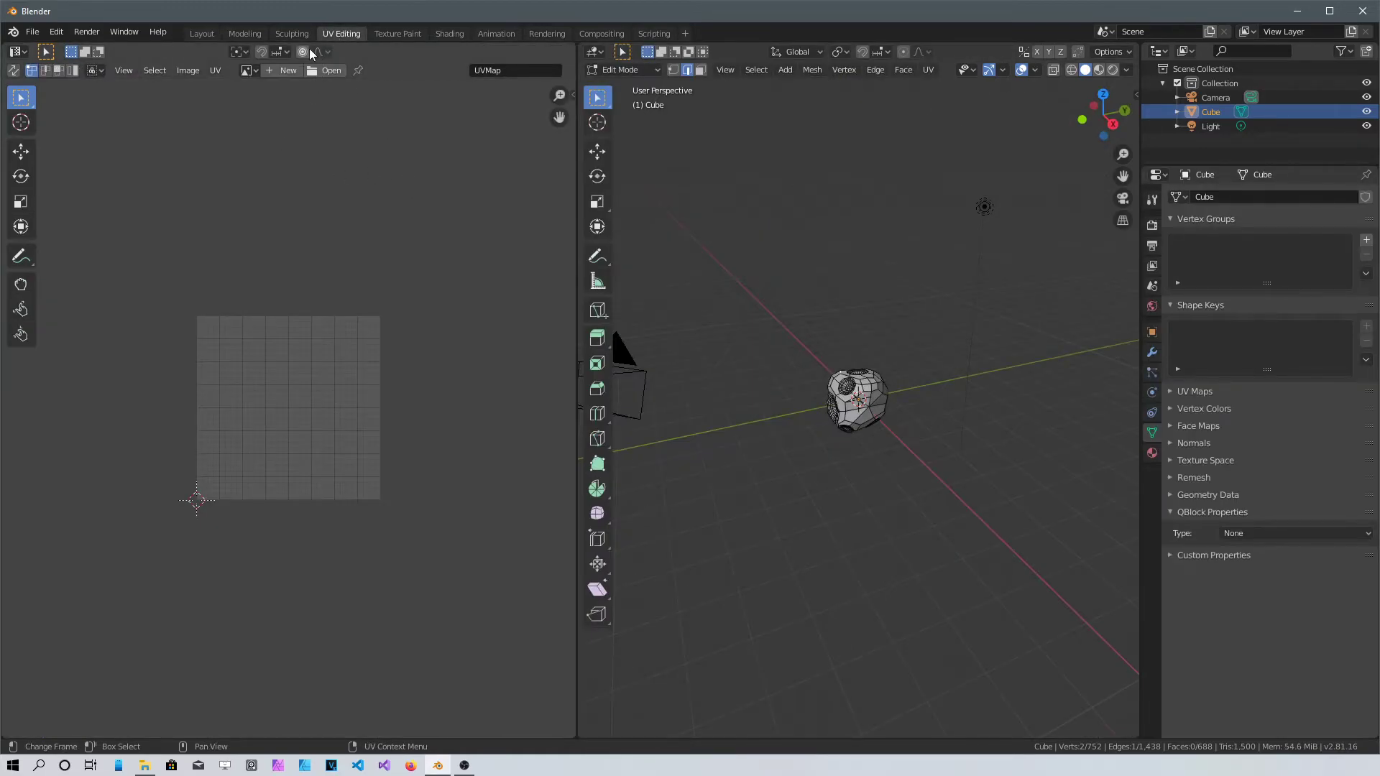
scroll(814, 409, "up", 5)
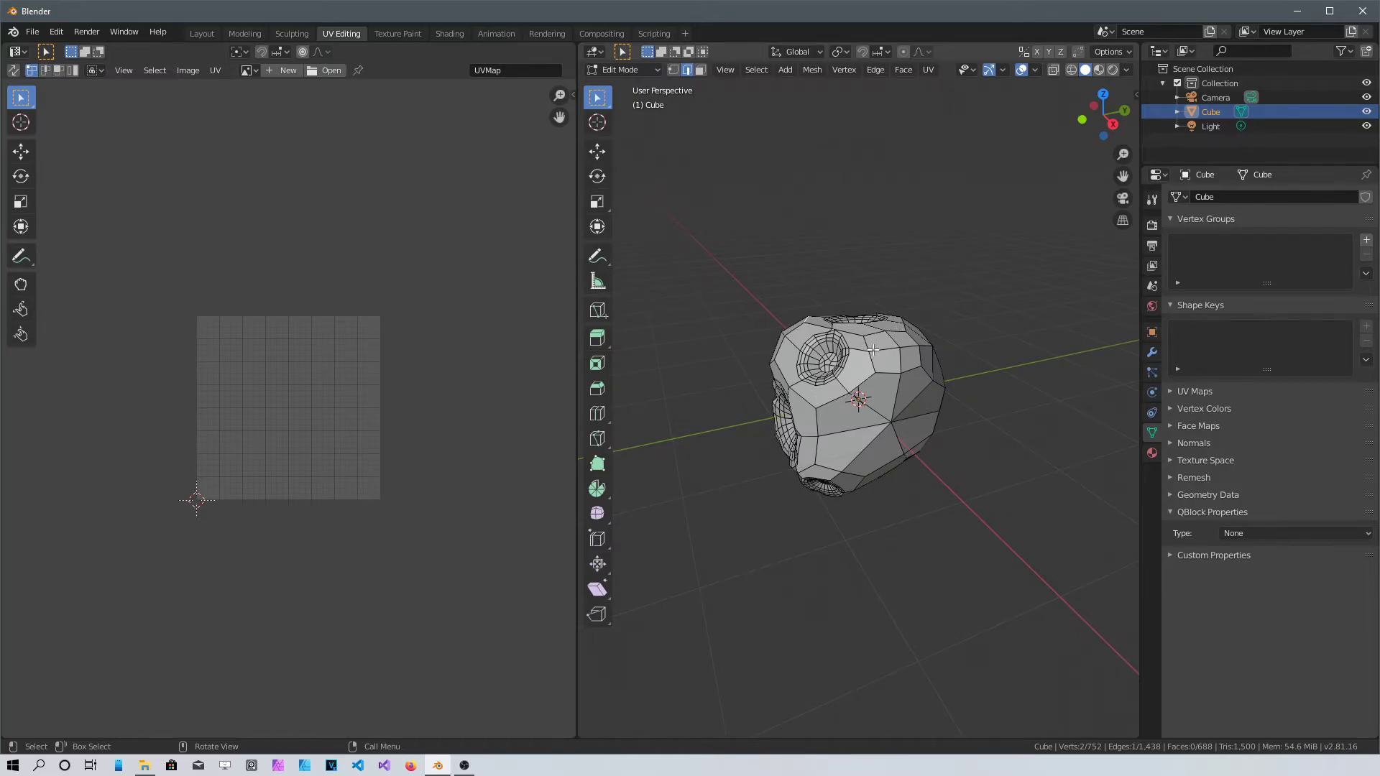
key("a")
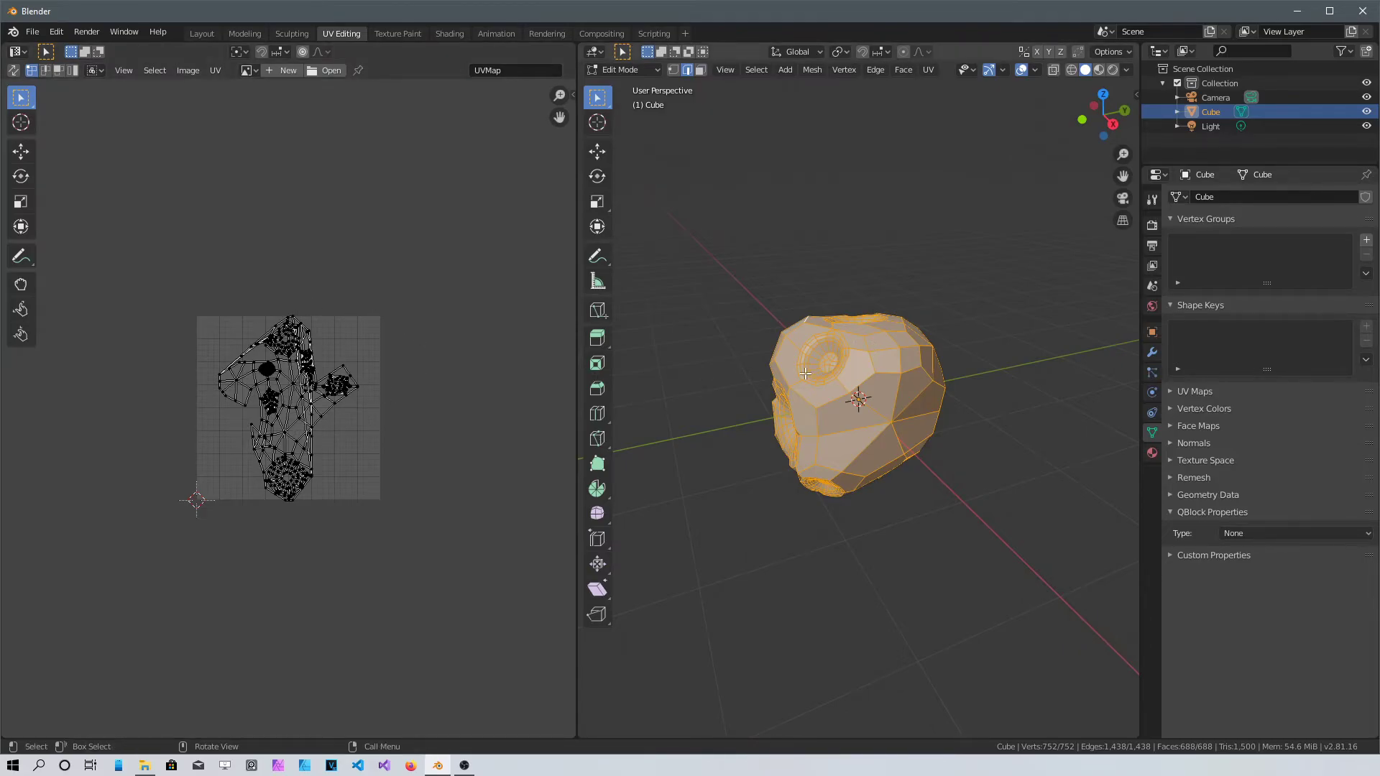
key("u")
left_click(770, 297)
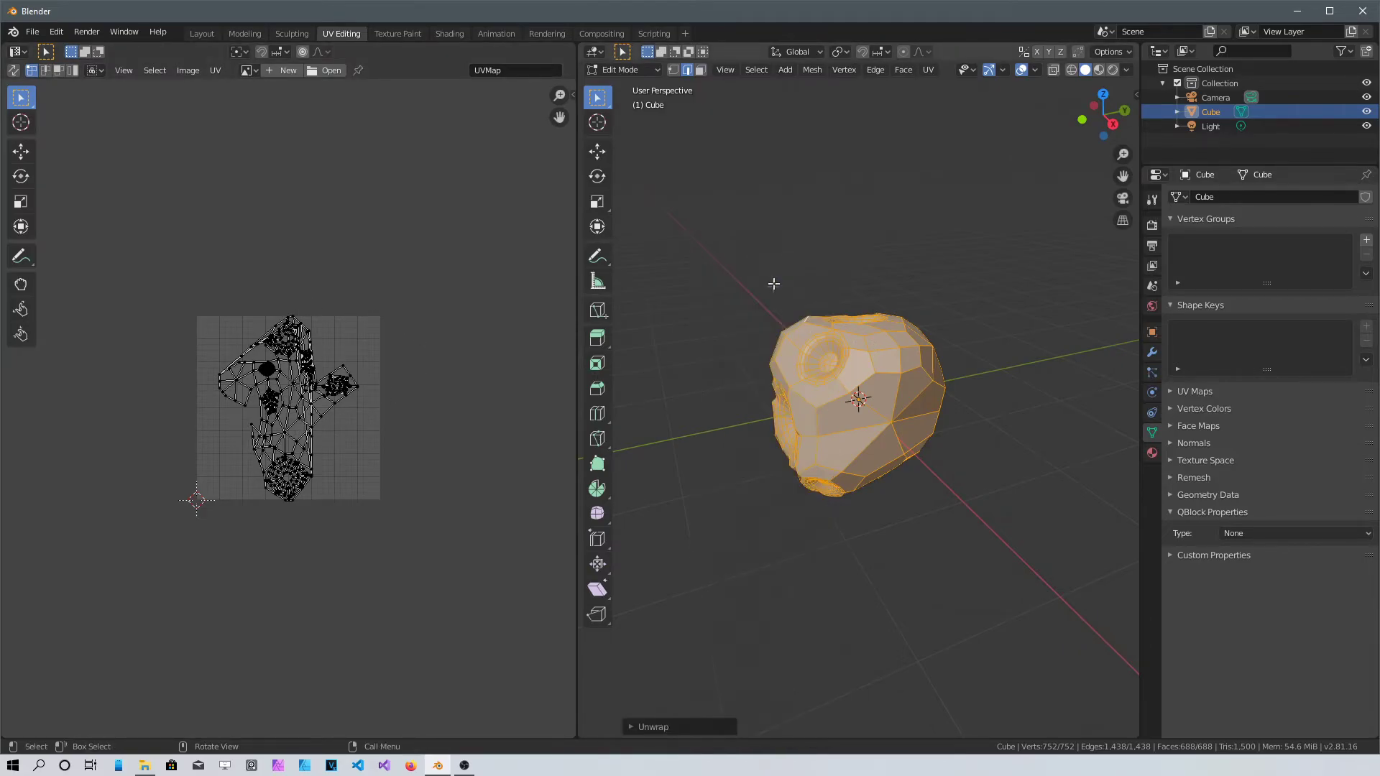
Open the palette image risc-os-8x.png from the recent Palettes folder in the UV editor.
left_click(318, 71)
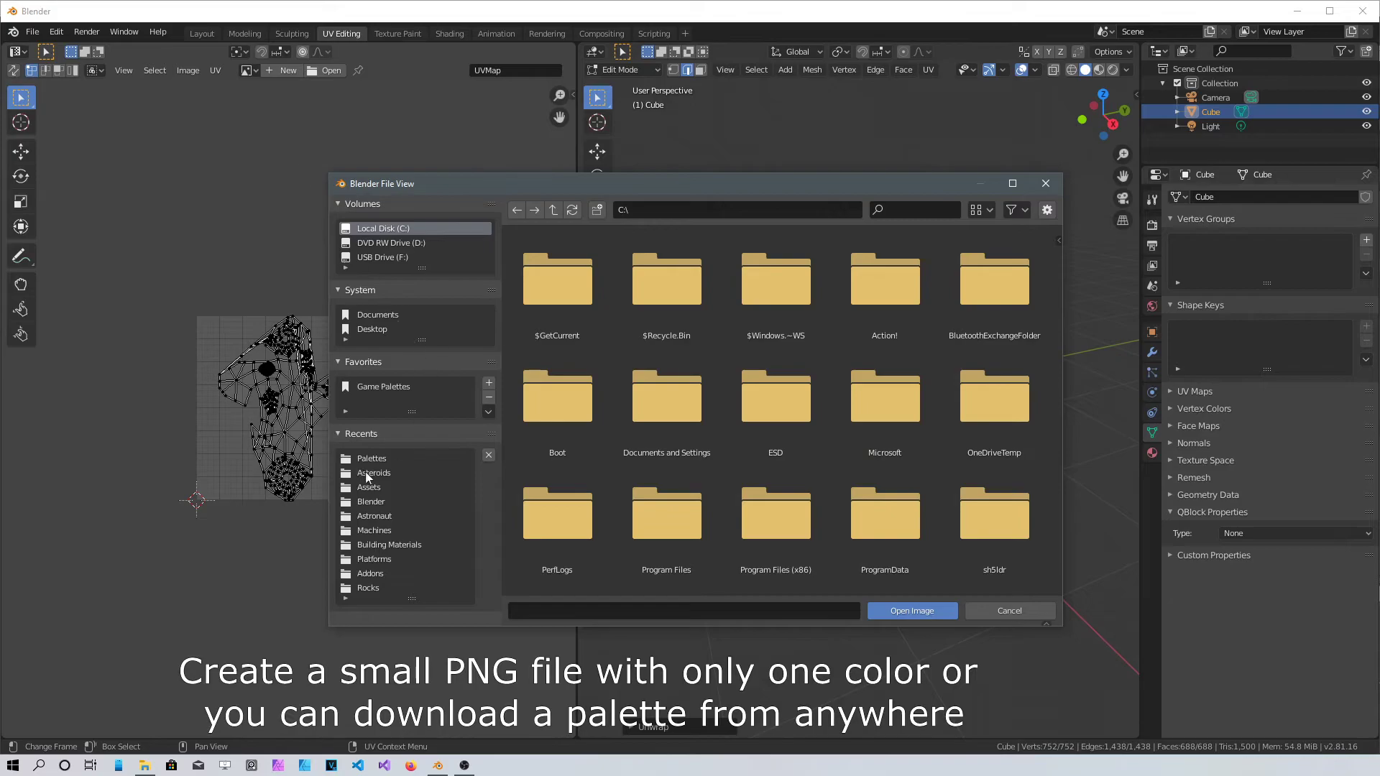
left_click(375, 457)
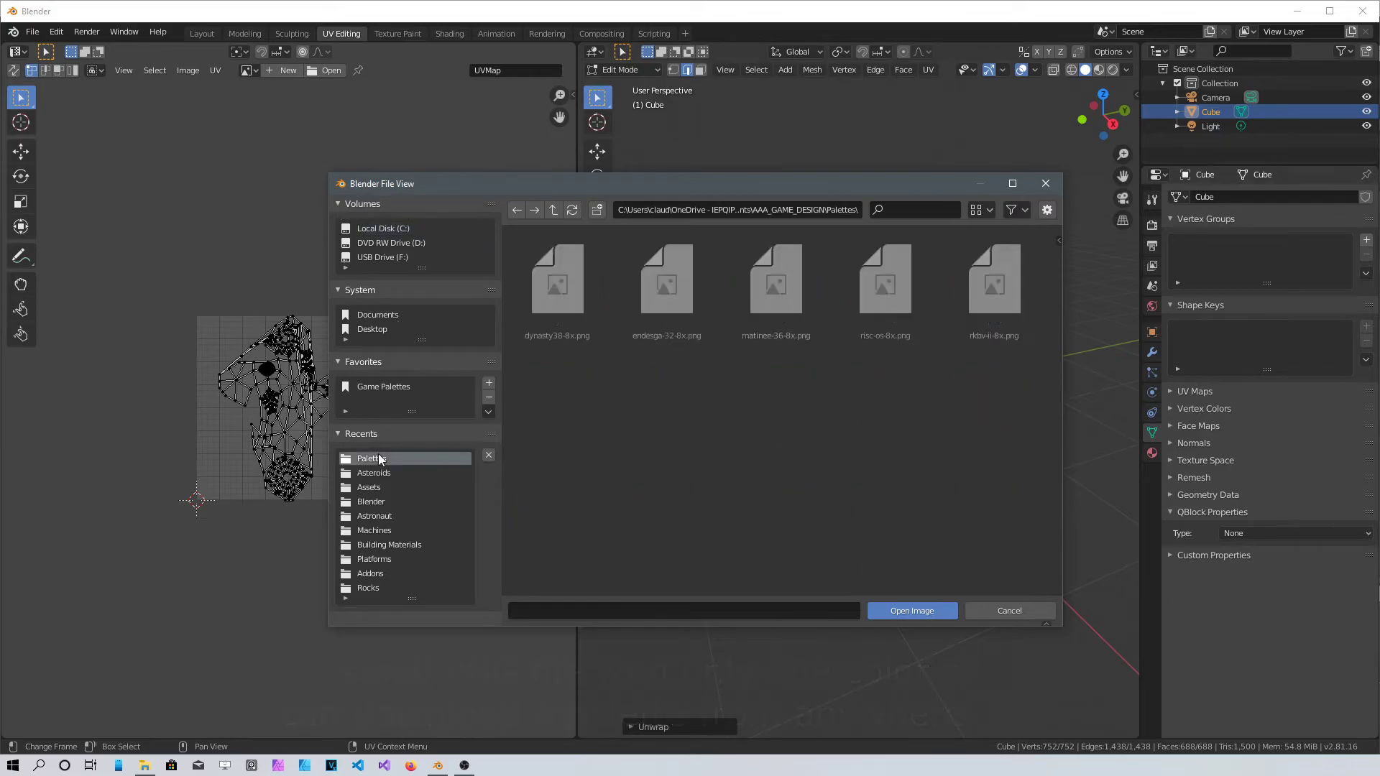
left_click(550, 270)
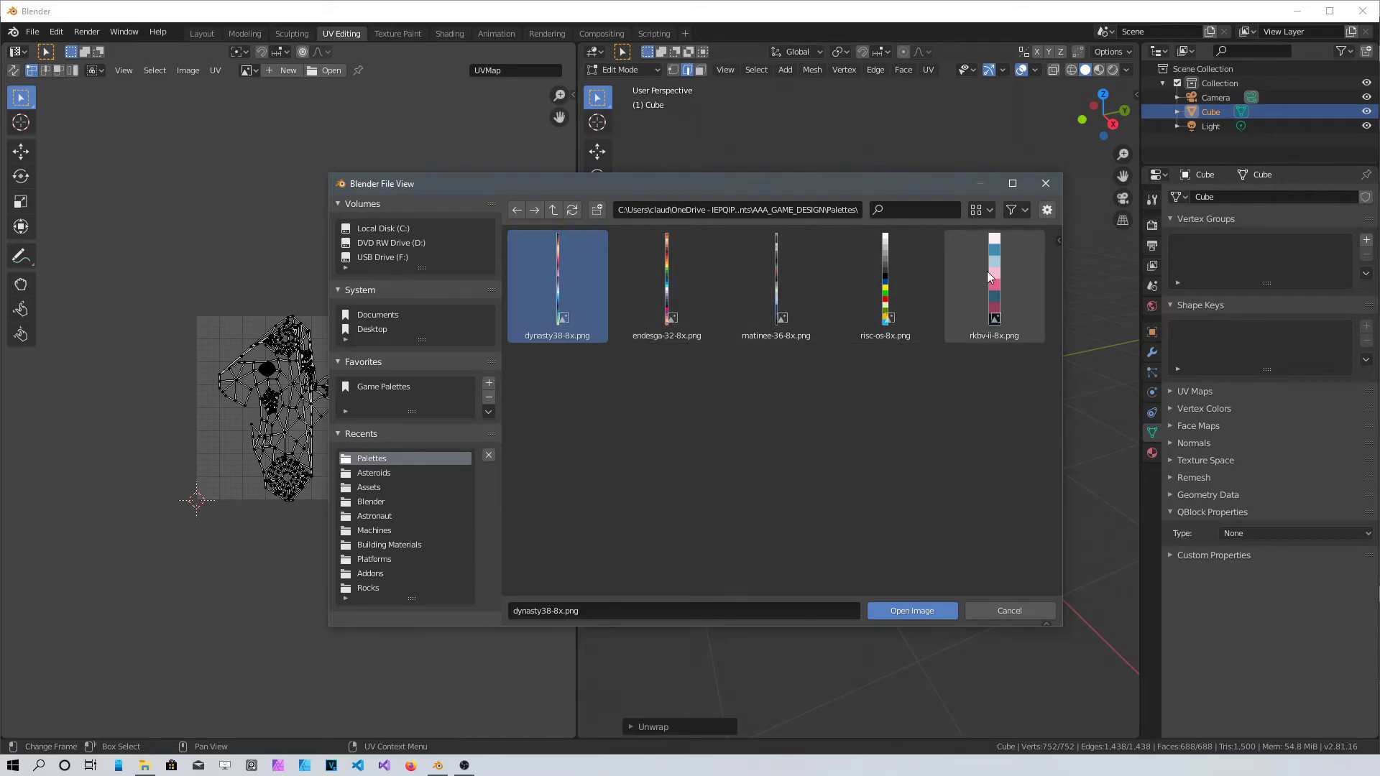
left_click(898, 276)
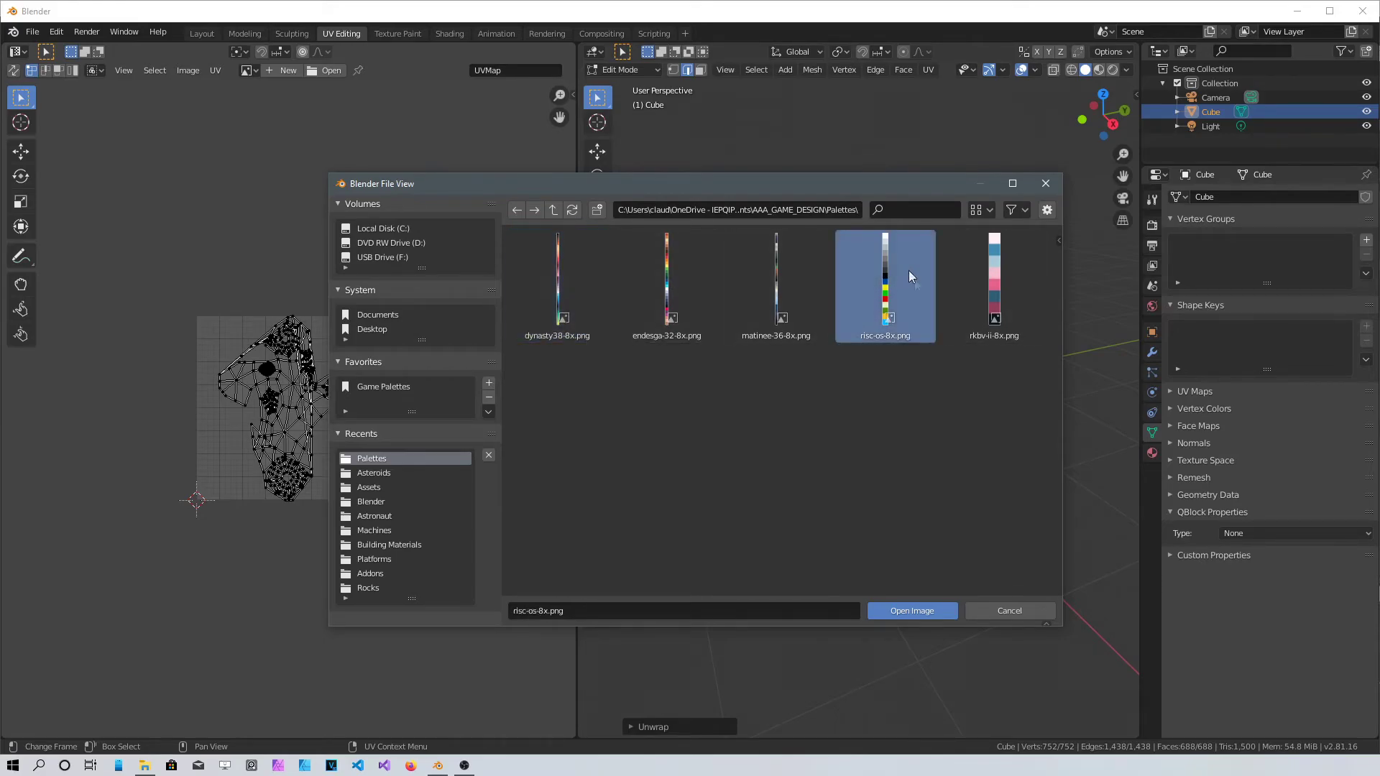
left_click(915, 608)
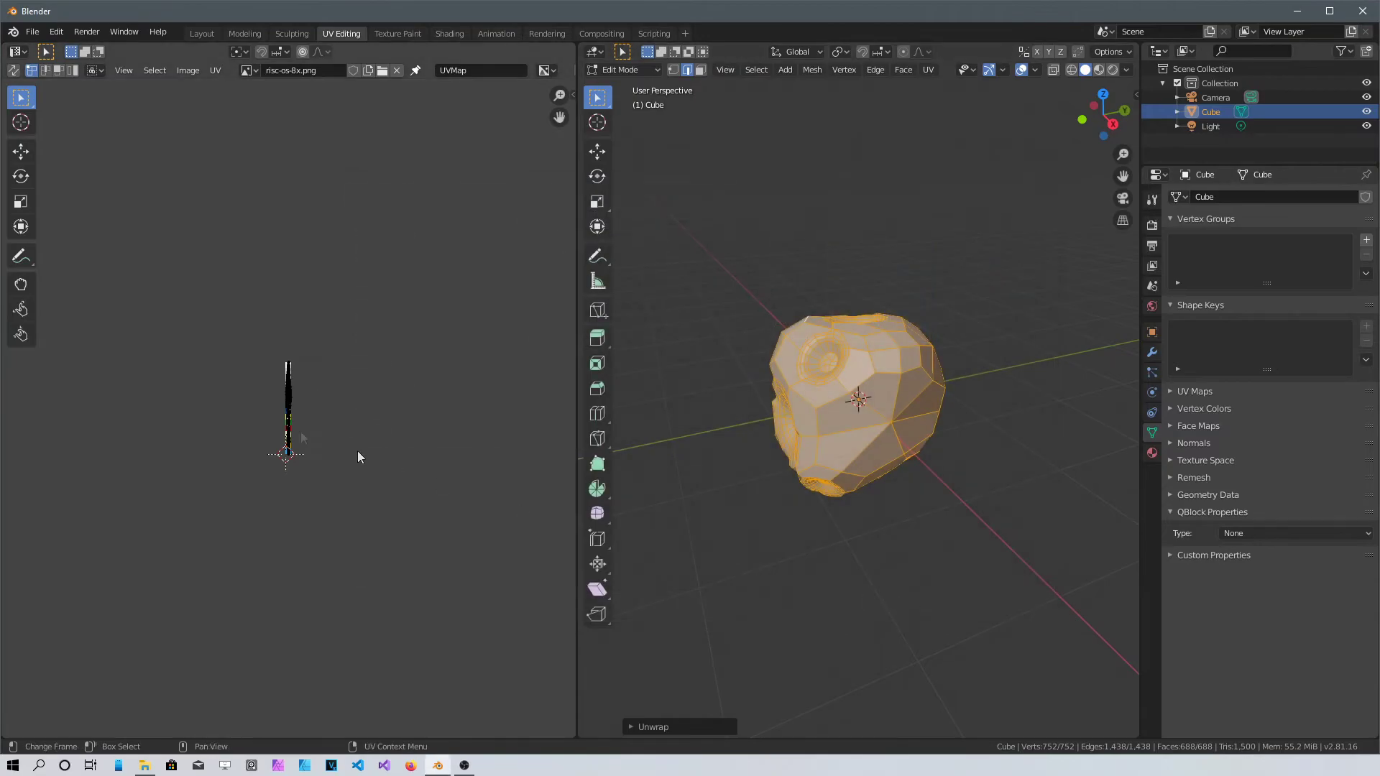
Scale all the rock's UVs to 0.01 and move them onto the dark grey swatch just above black.
scroll(267, 421, "up", 7)
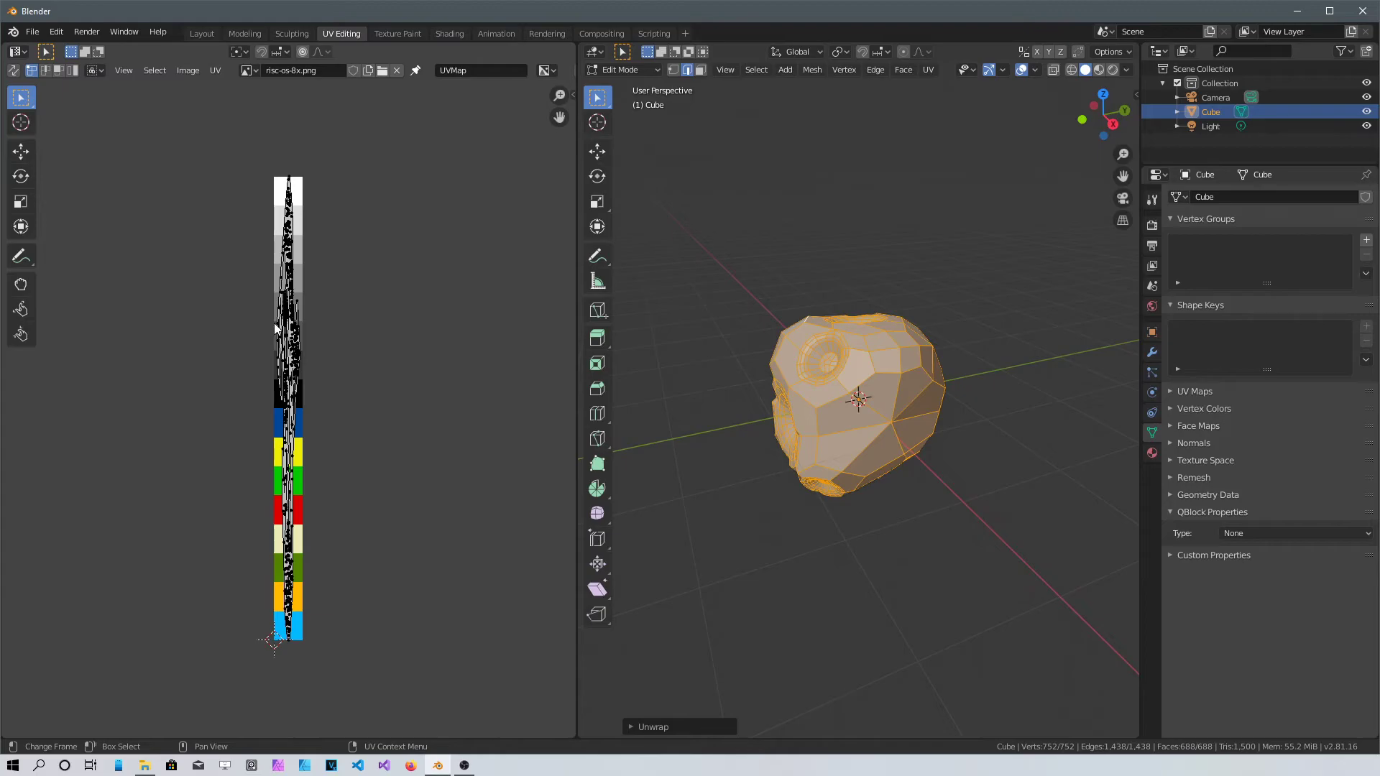
key("a")
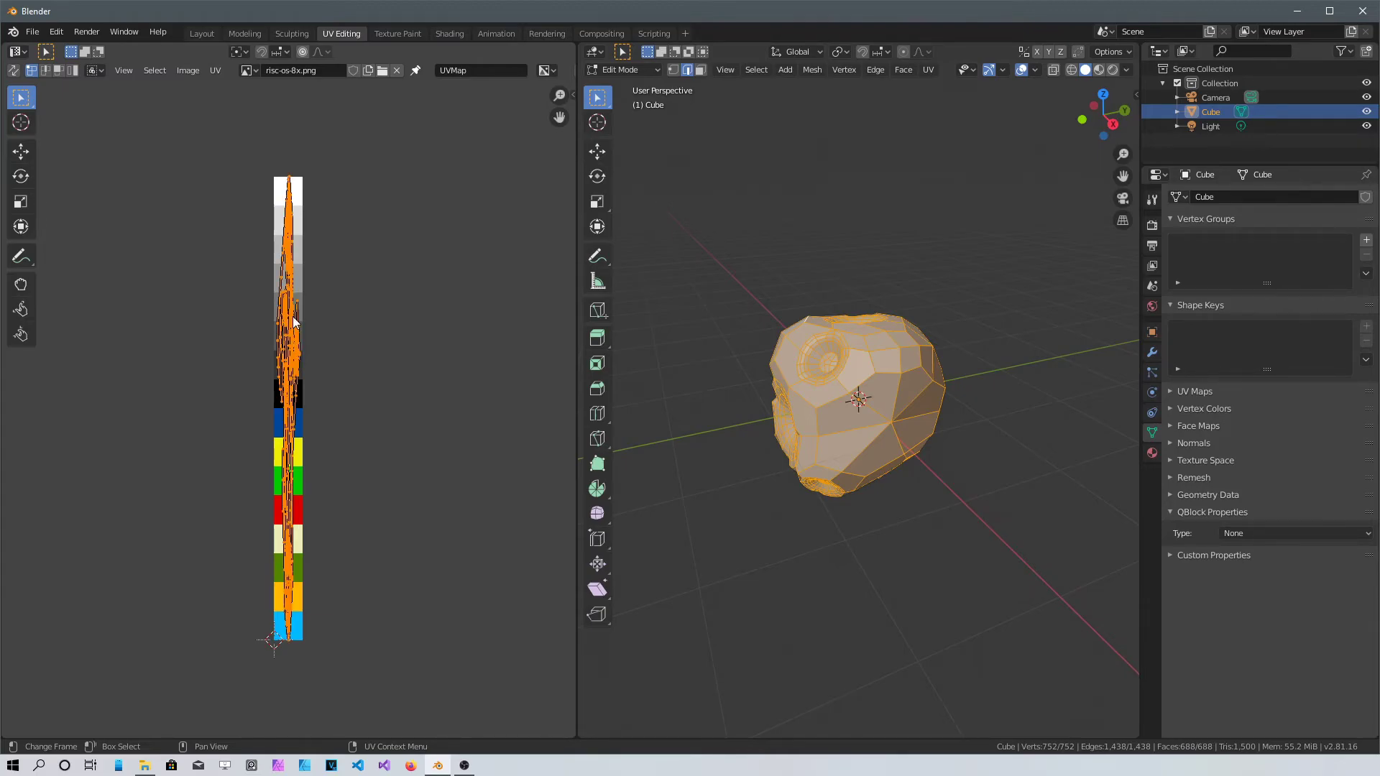
key("s")
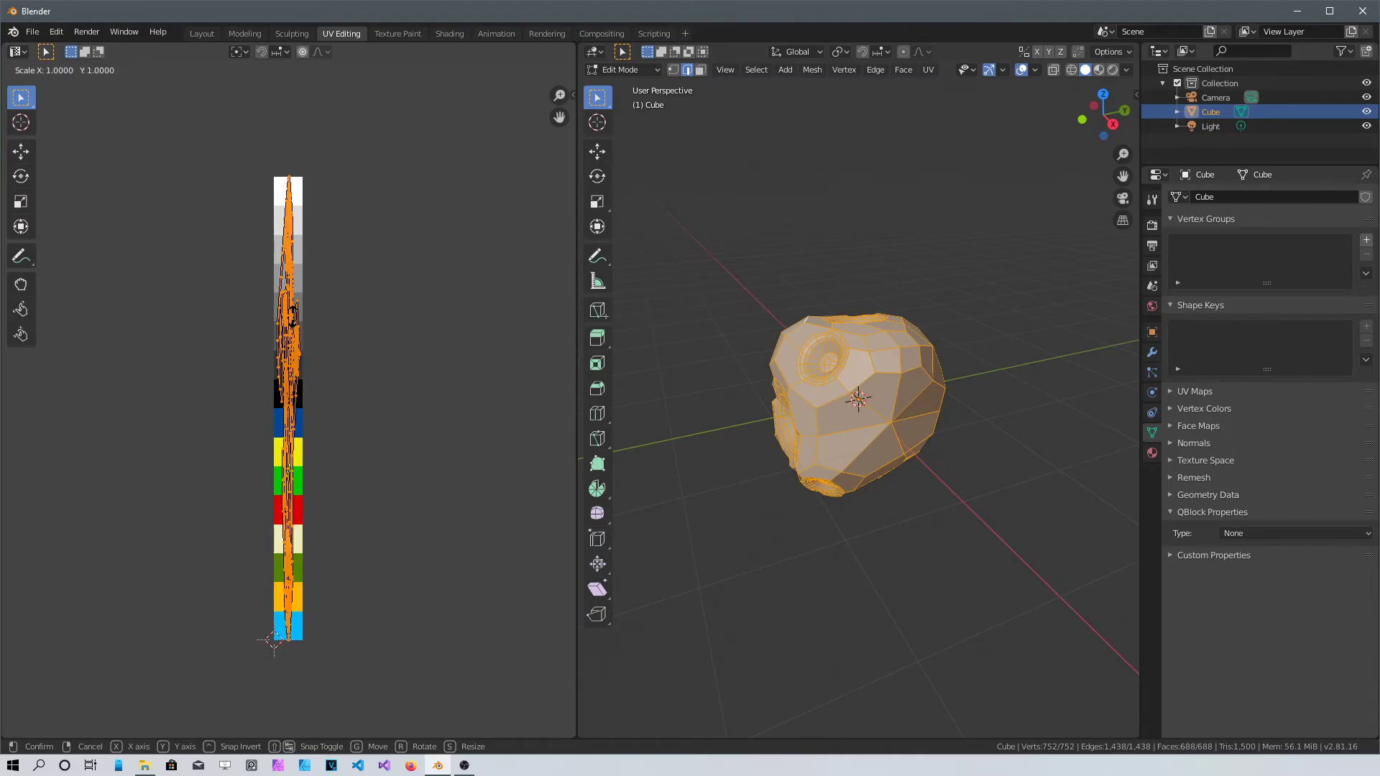
type("0.01")
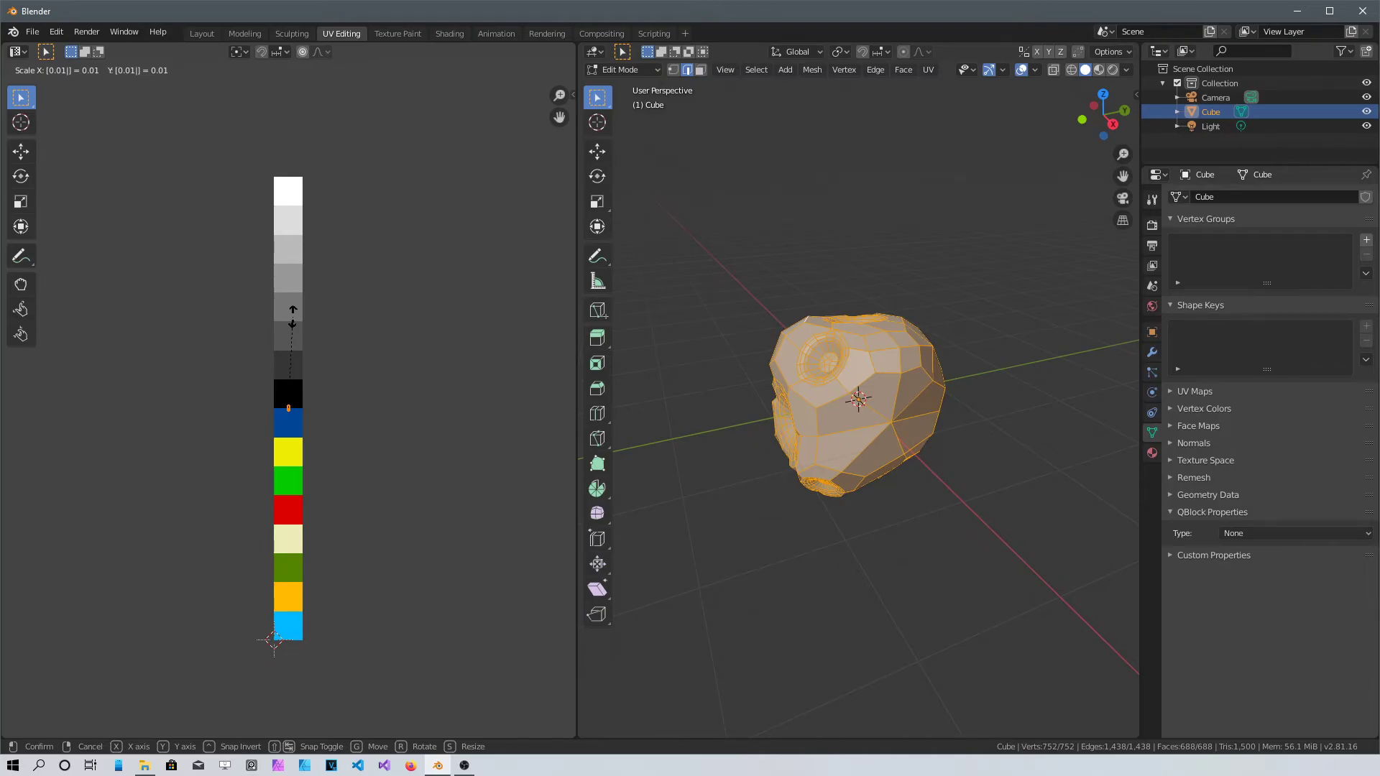
key("Return")
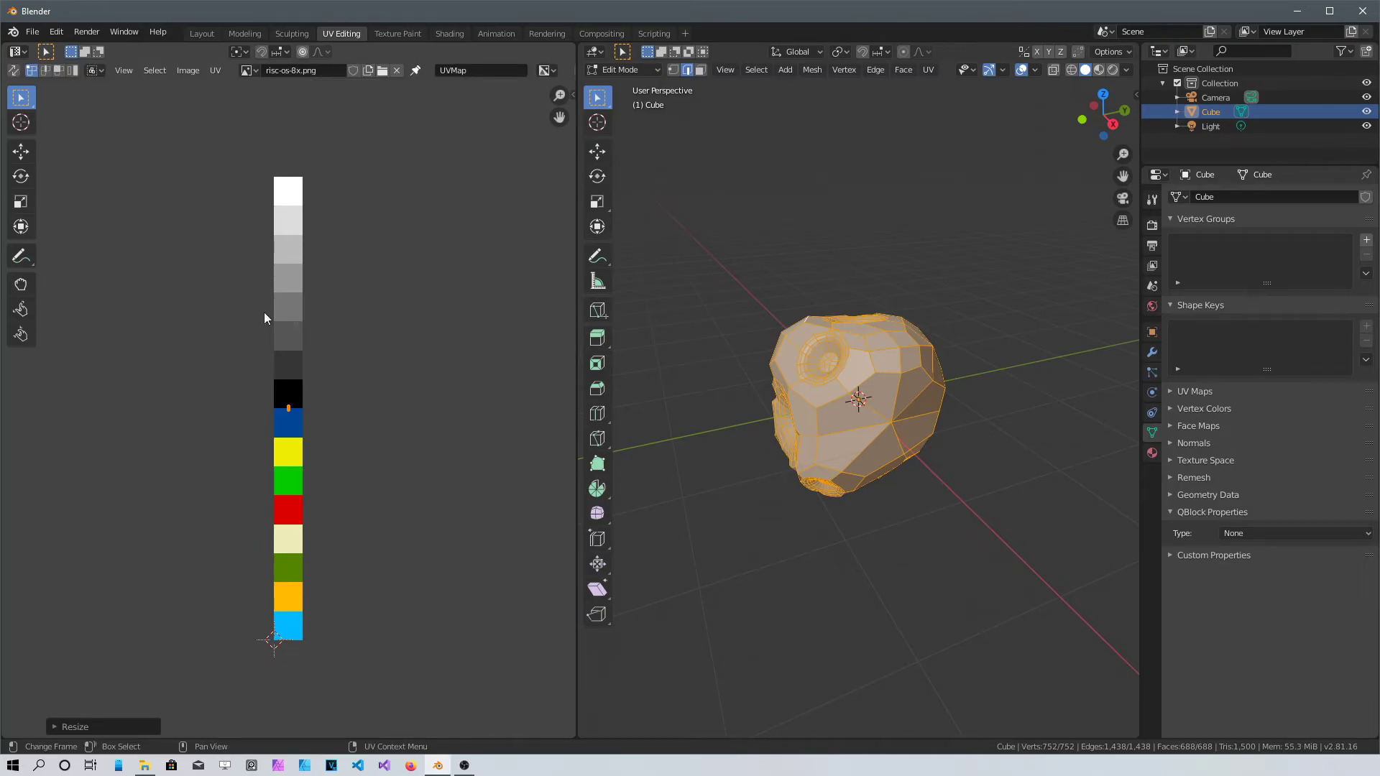
key("g")
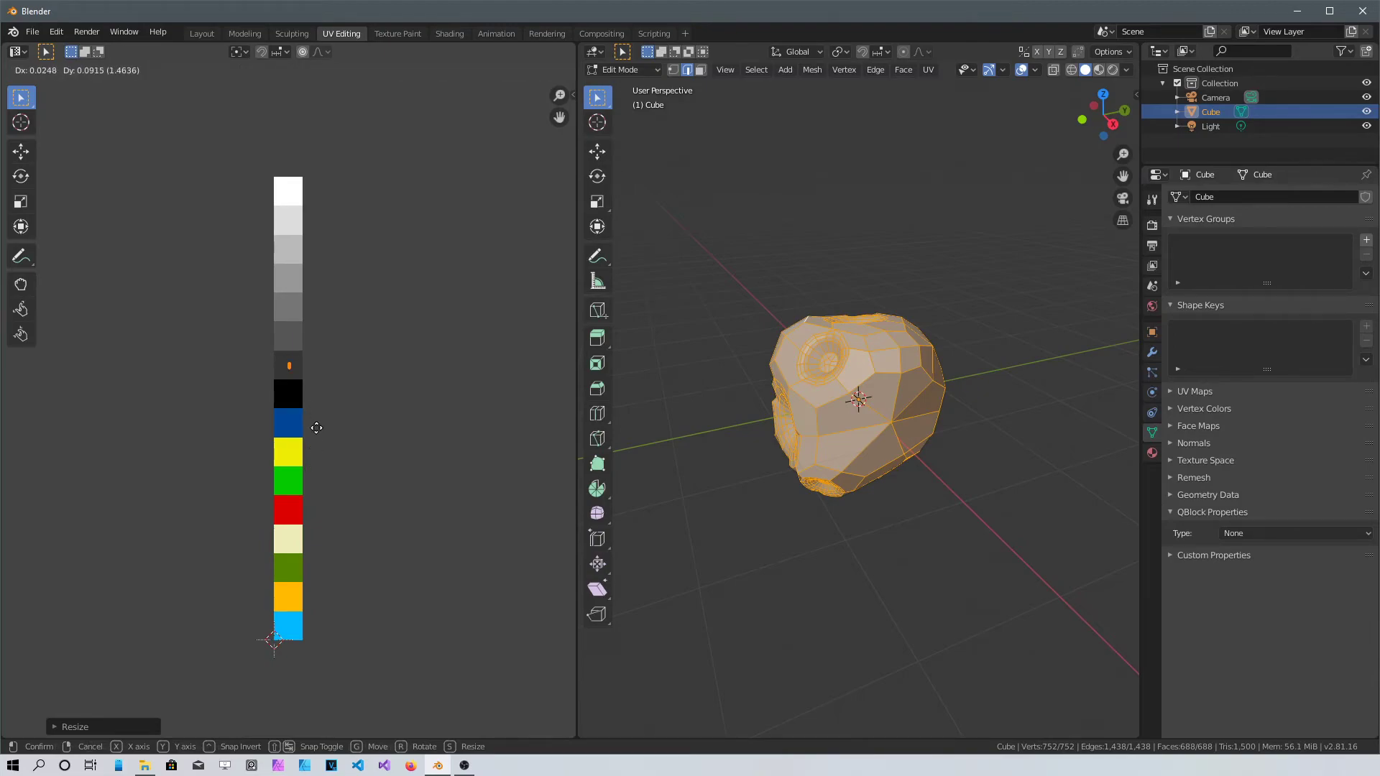
left_click(317, 428)
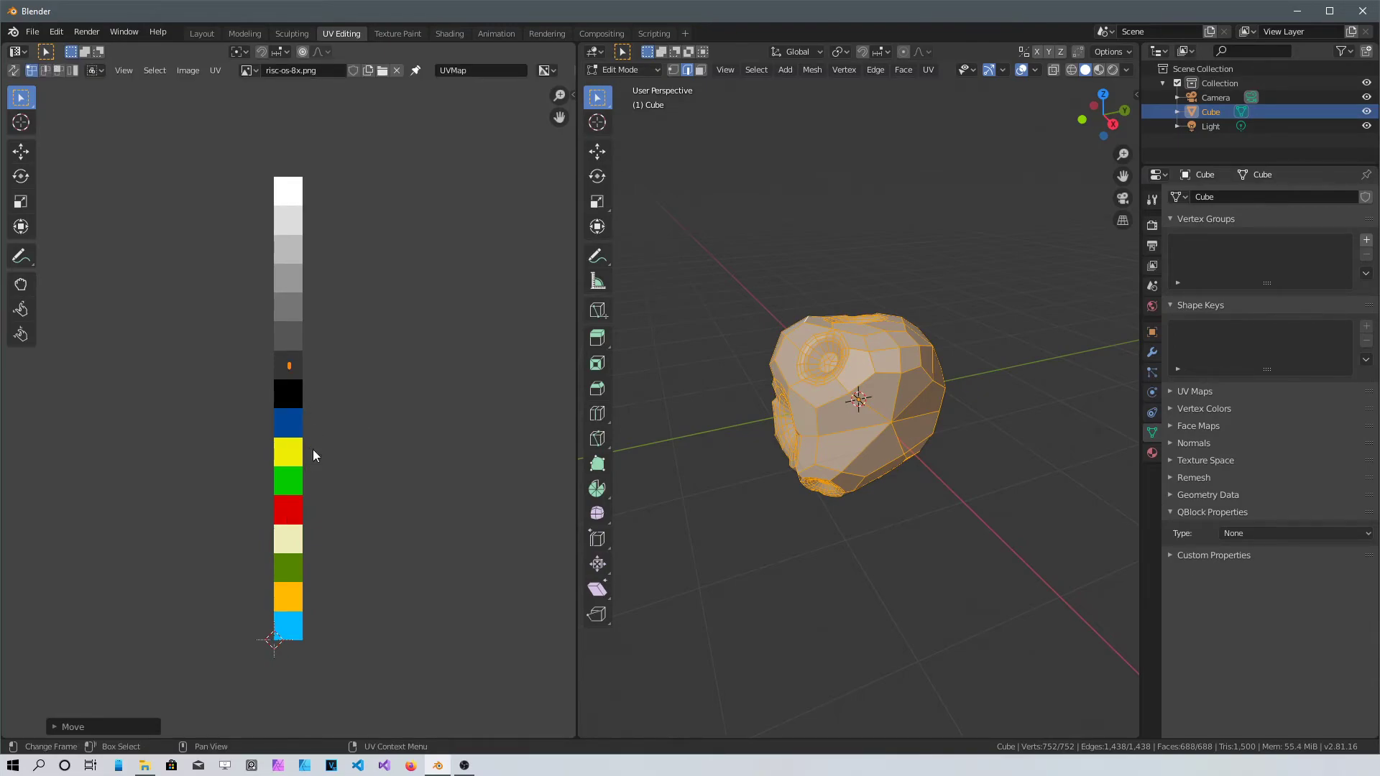
Add an Image Texture node to the rock's material in the Shading workspace and connect its Color output to Base Color.
scroll(854, 417, "up", 3)
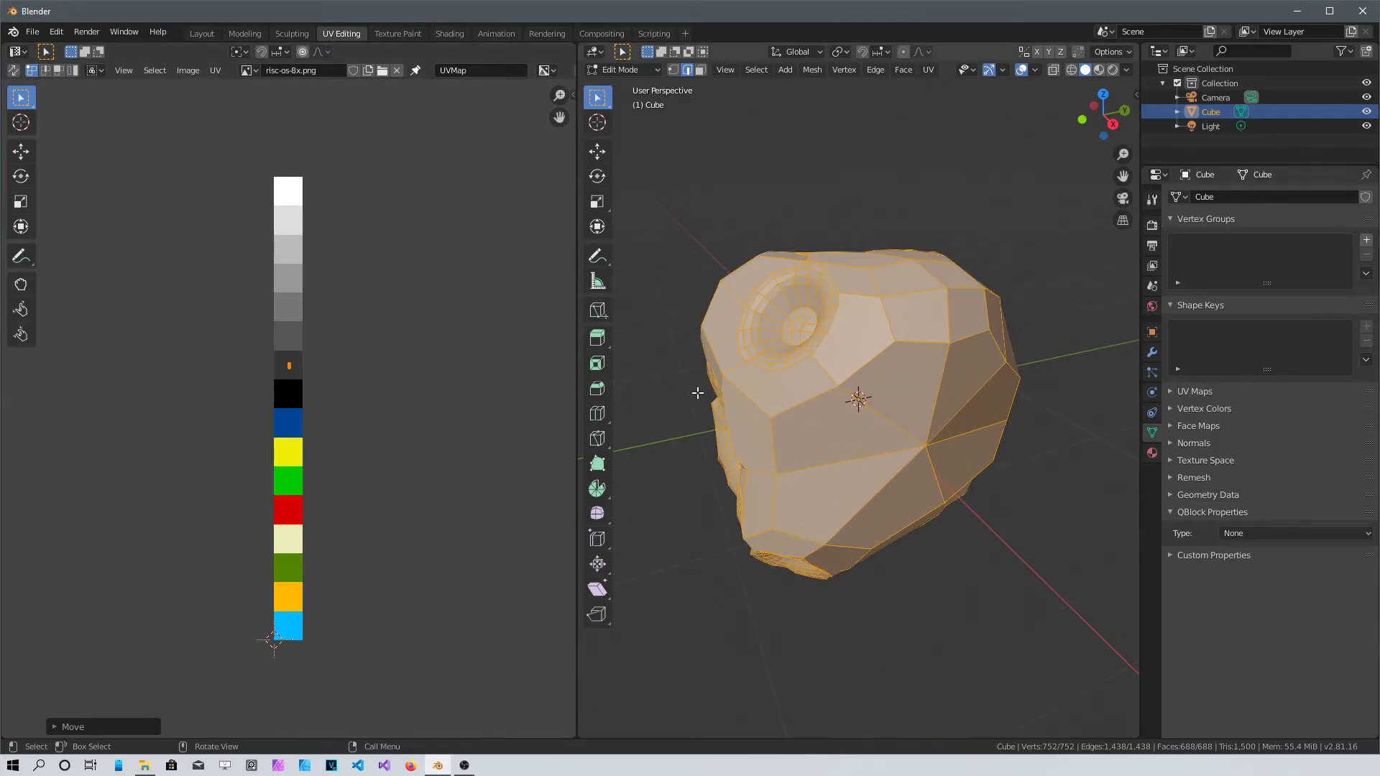
left_click(456, 32)
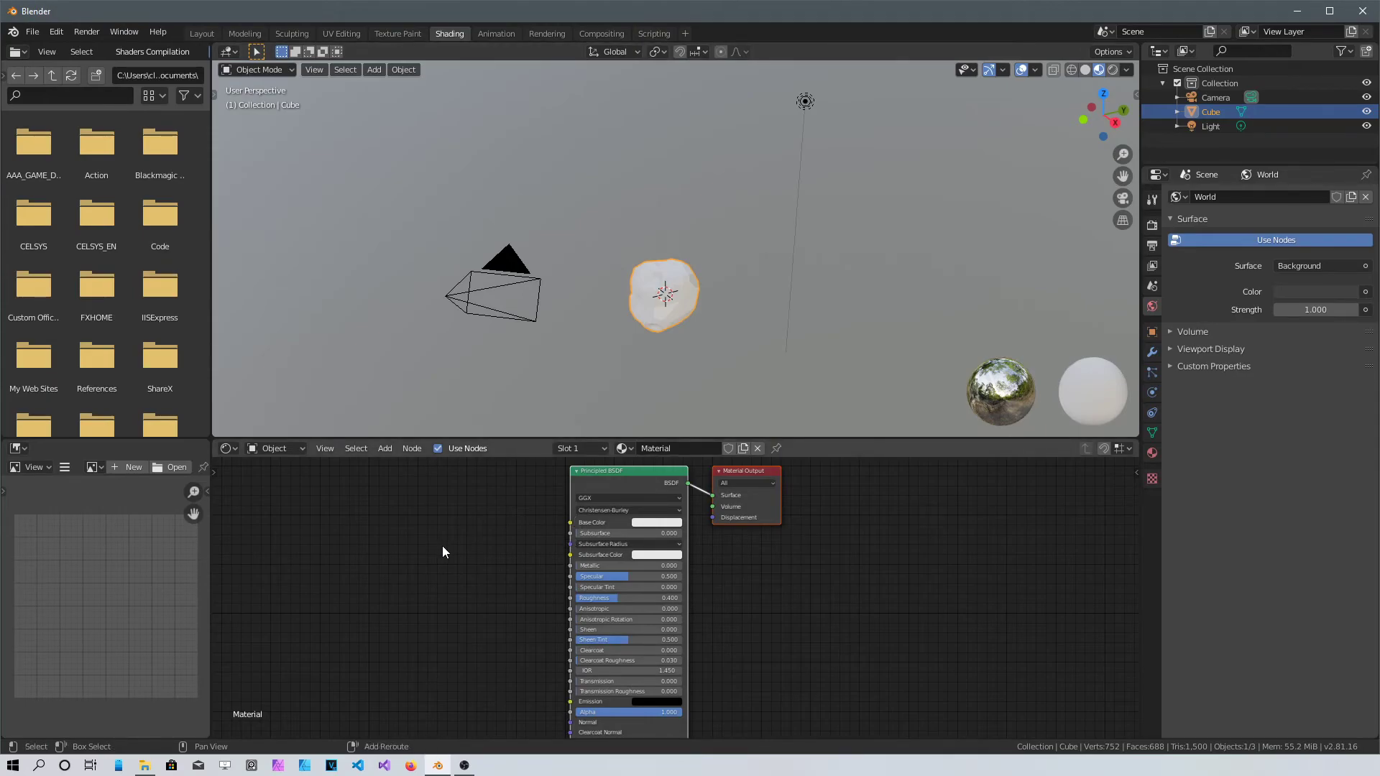
key("shift+a")
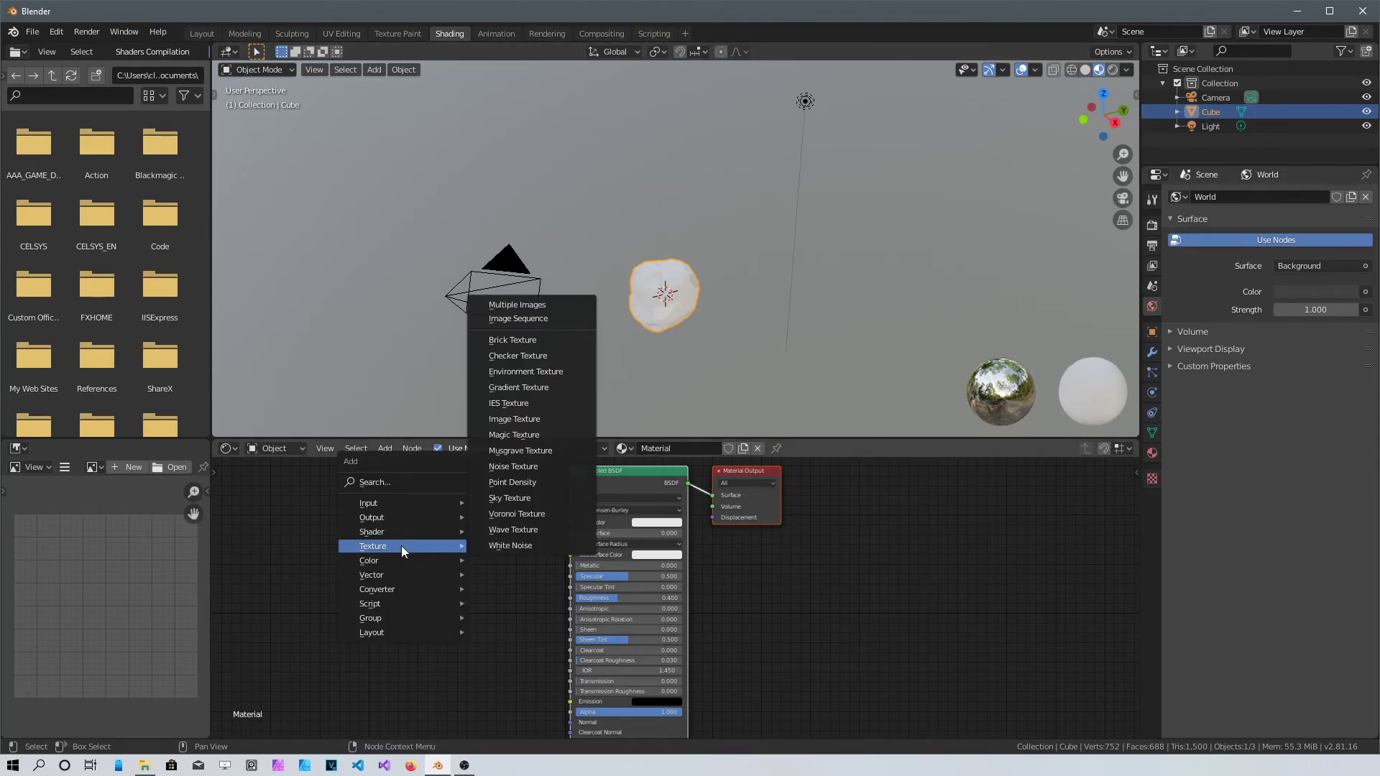
left_click(516, 420)
left_click(486, 593)
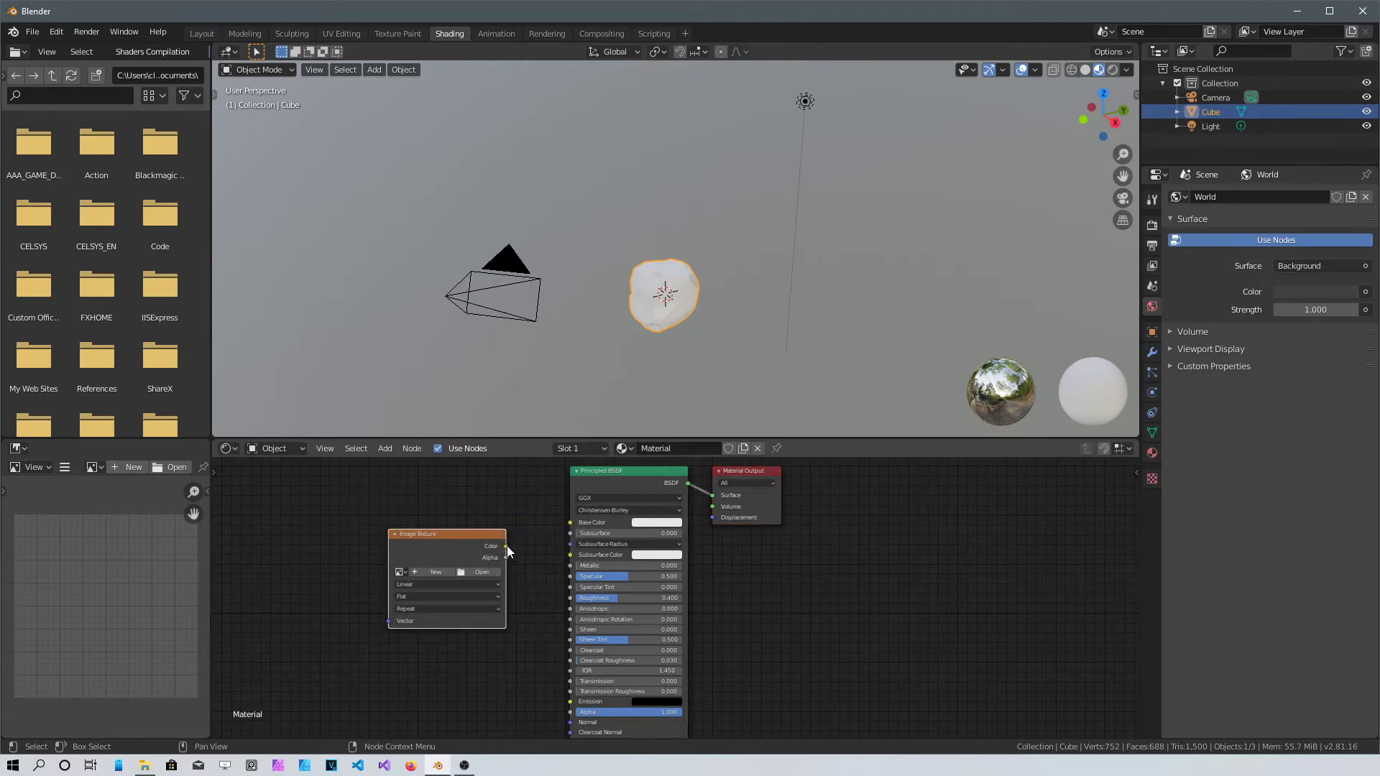
left_click_drag(506, 547, 576, 527)
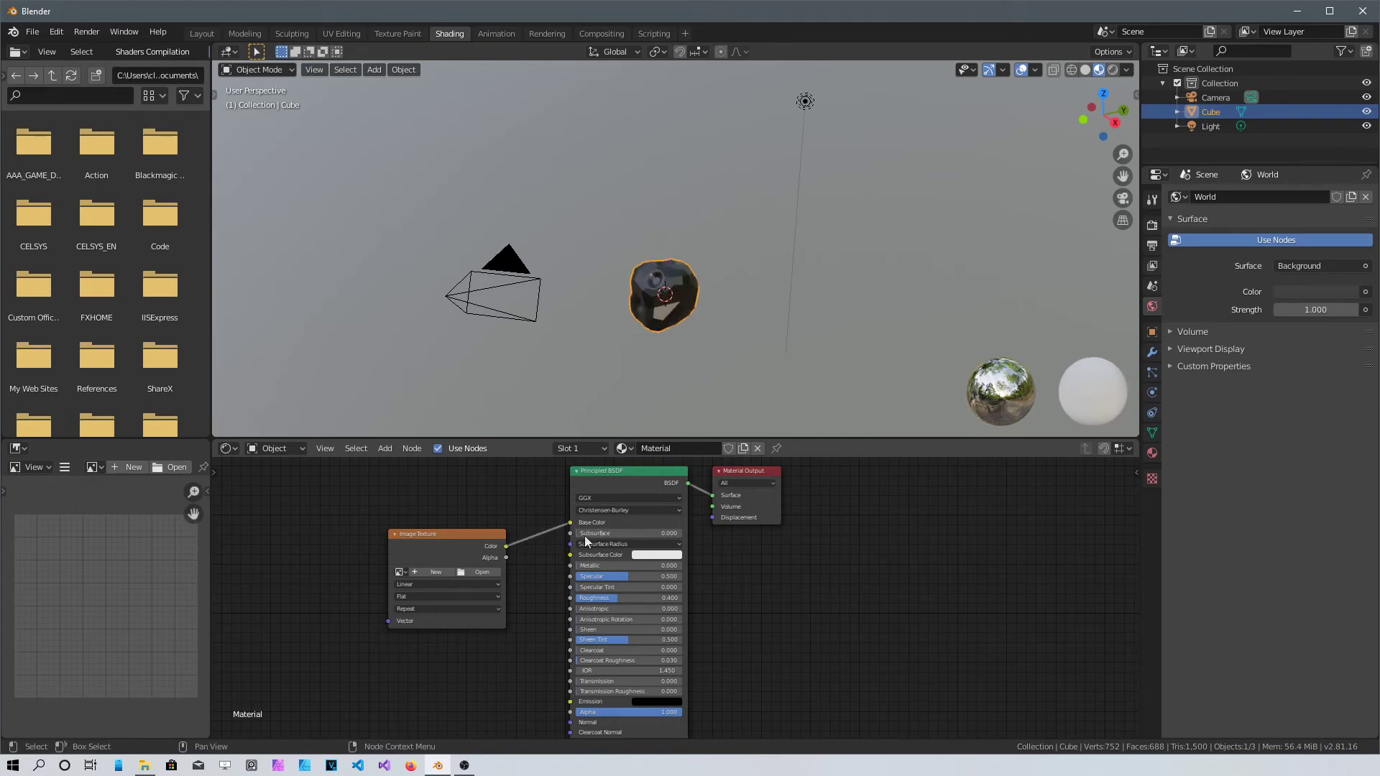
Assign the Render Result image to the Image Texture node.
left_click(407, 572)
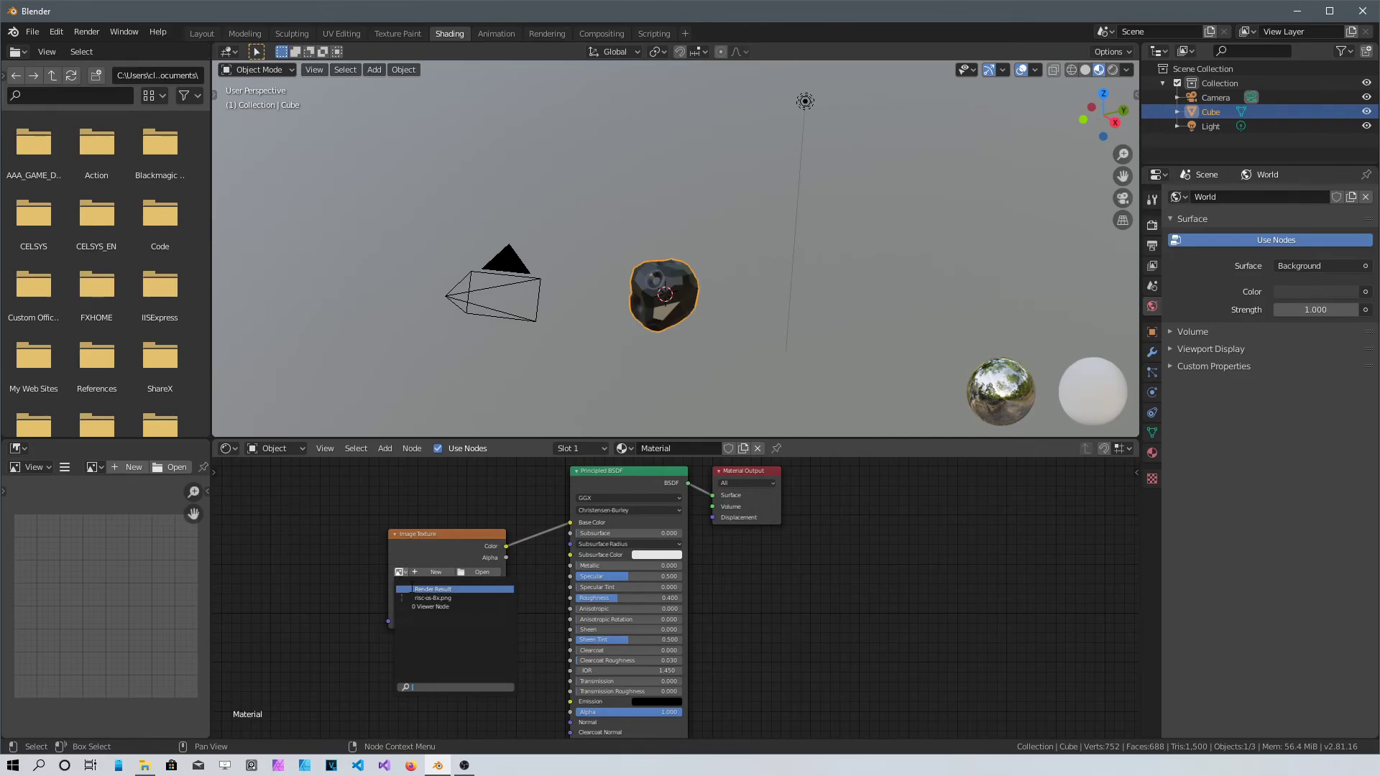
left_click(411, 588)
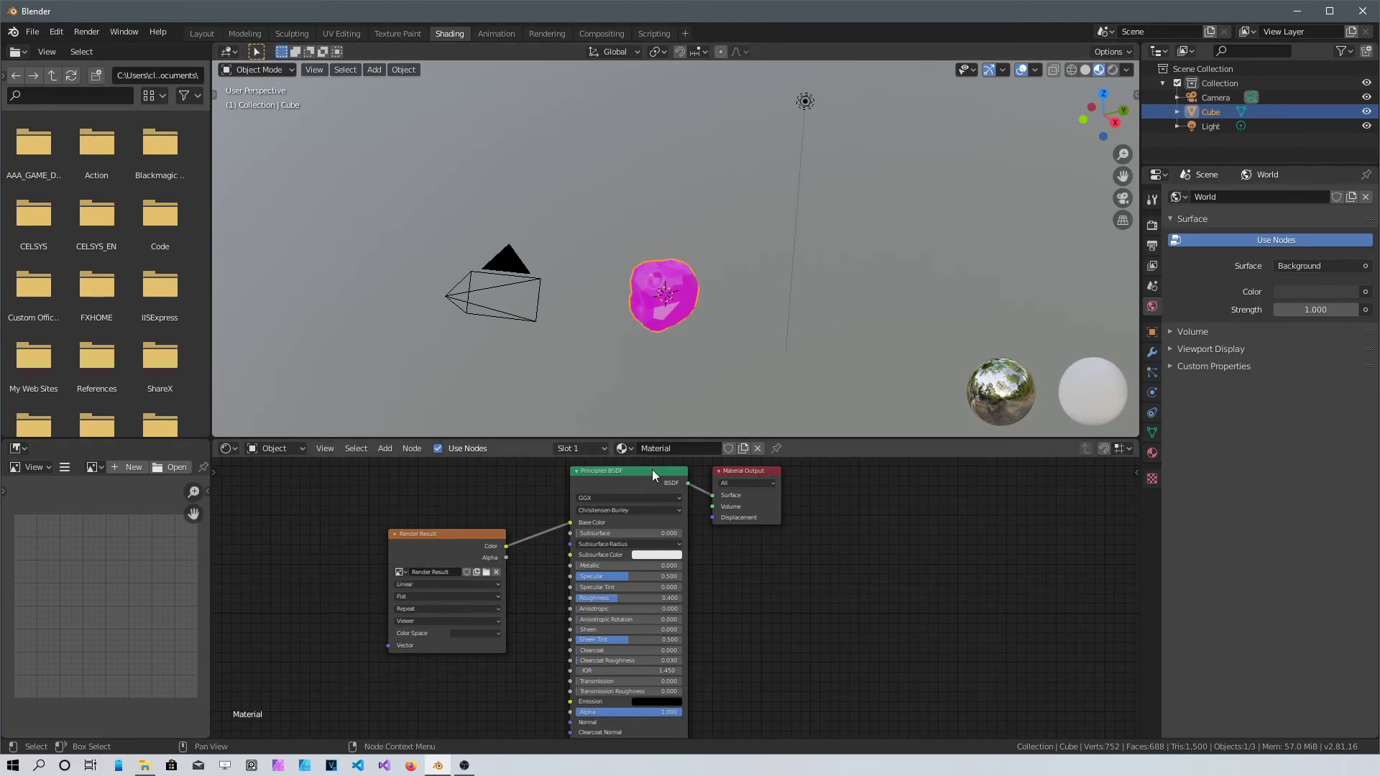
Set the solid viewport shading color to Texture in the UV Editing workspace and inspect the rock from several sides.
left_click(334, 34)
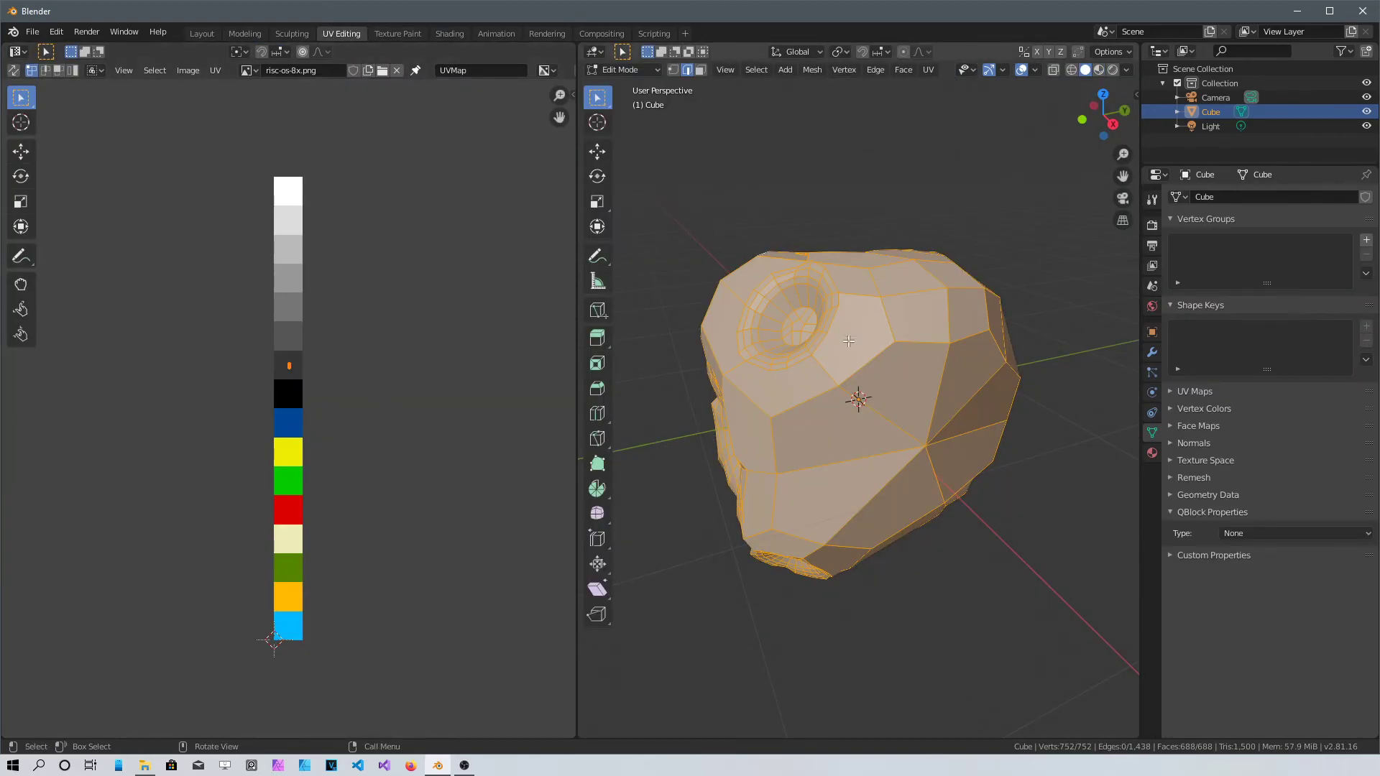
left_click(1071, 325)
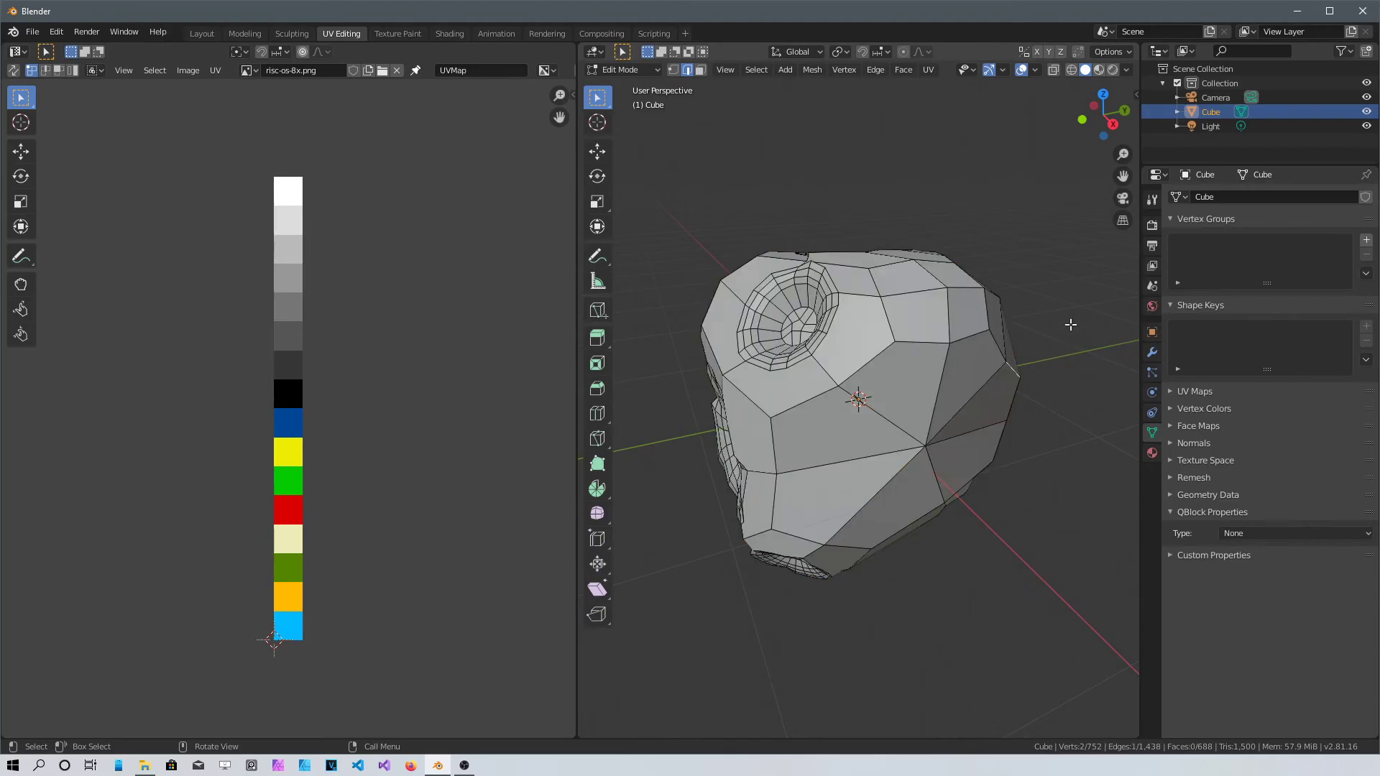
left_click(1126, 69)
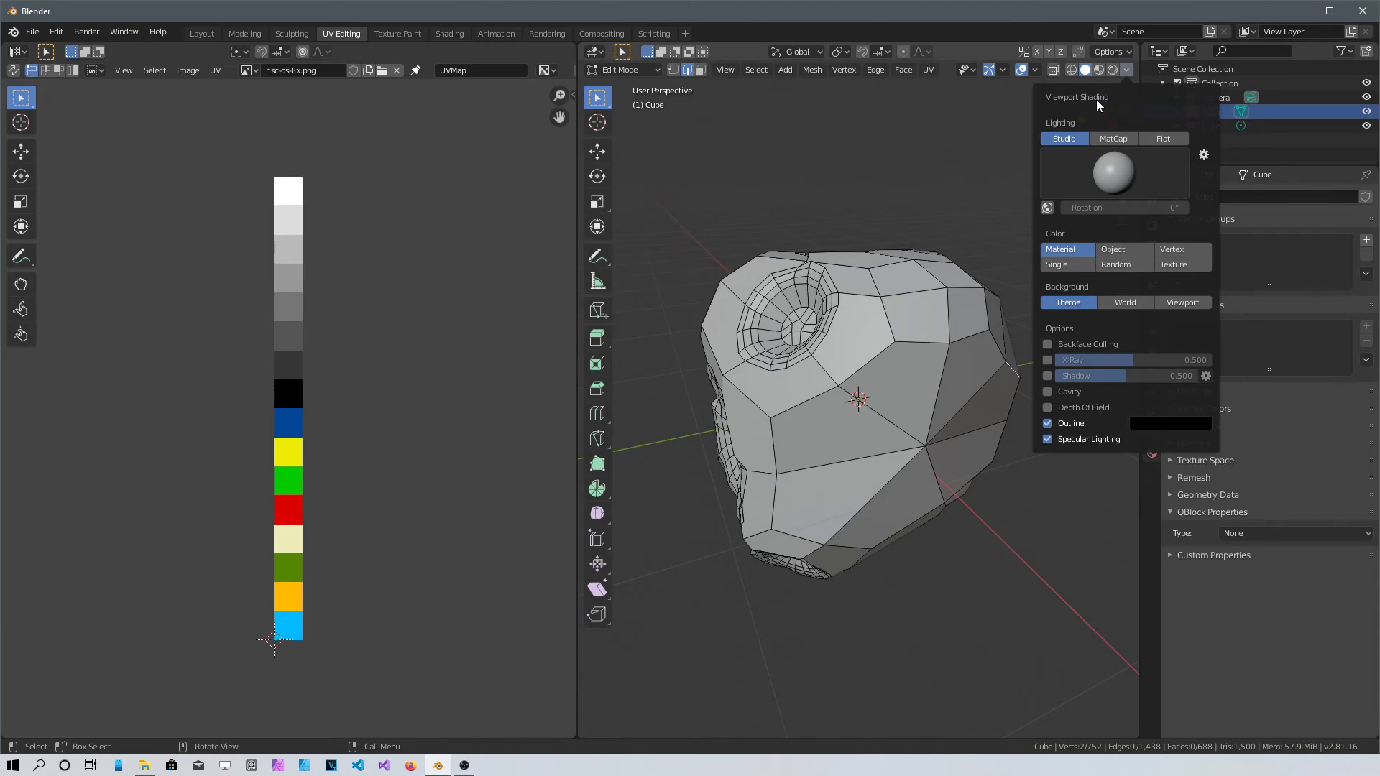
left_click(1186, 263)
middle_click_drag(934, 496, 683, 423)
scroll(683, 423, "up", 3)
middle_click_drag(1122, 439, 620, 440)
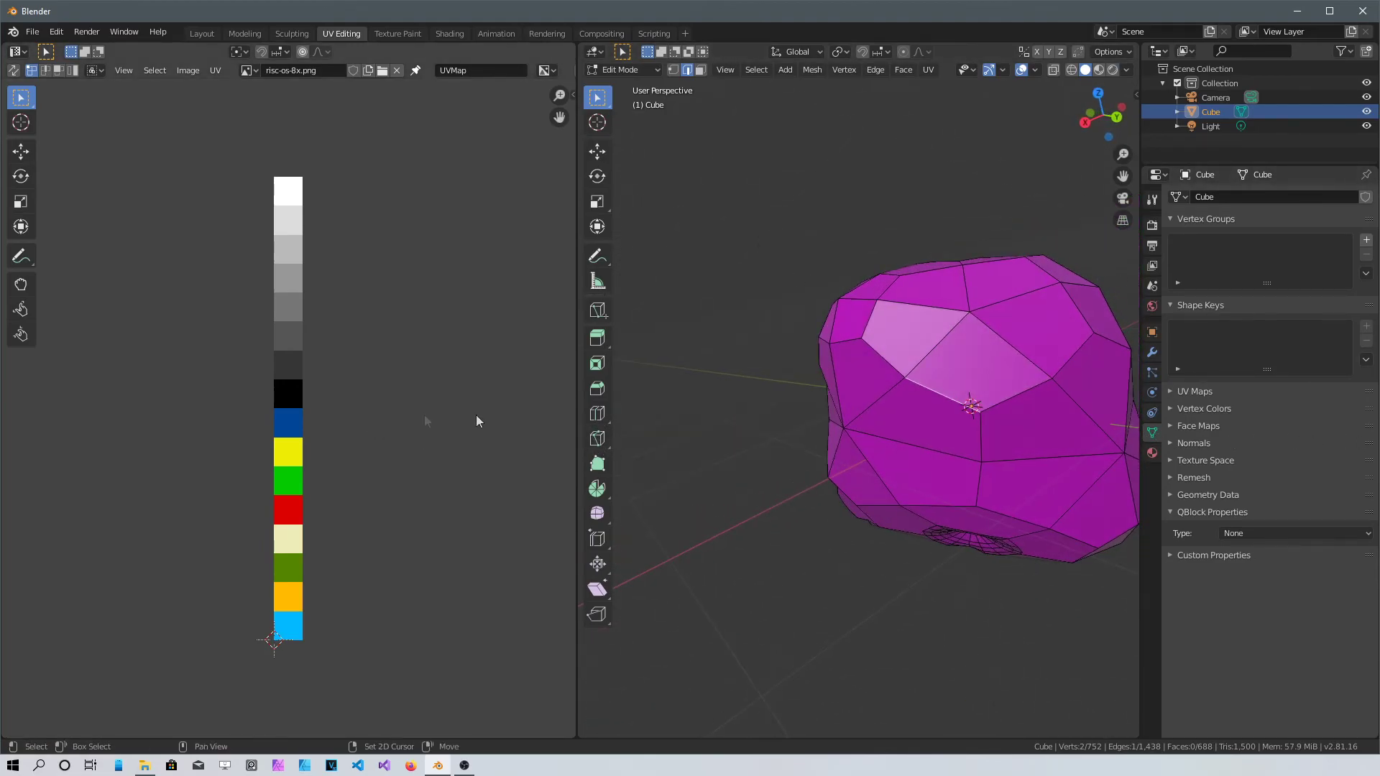
middle_click_drag(835, 394, 758, 391)
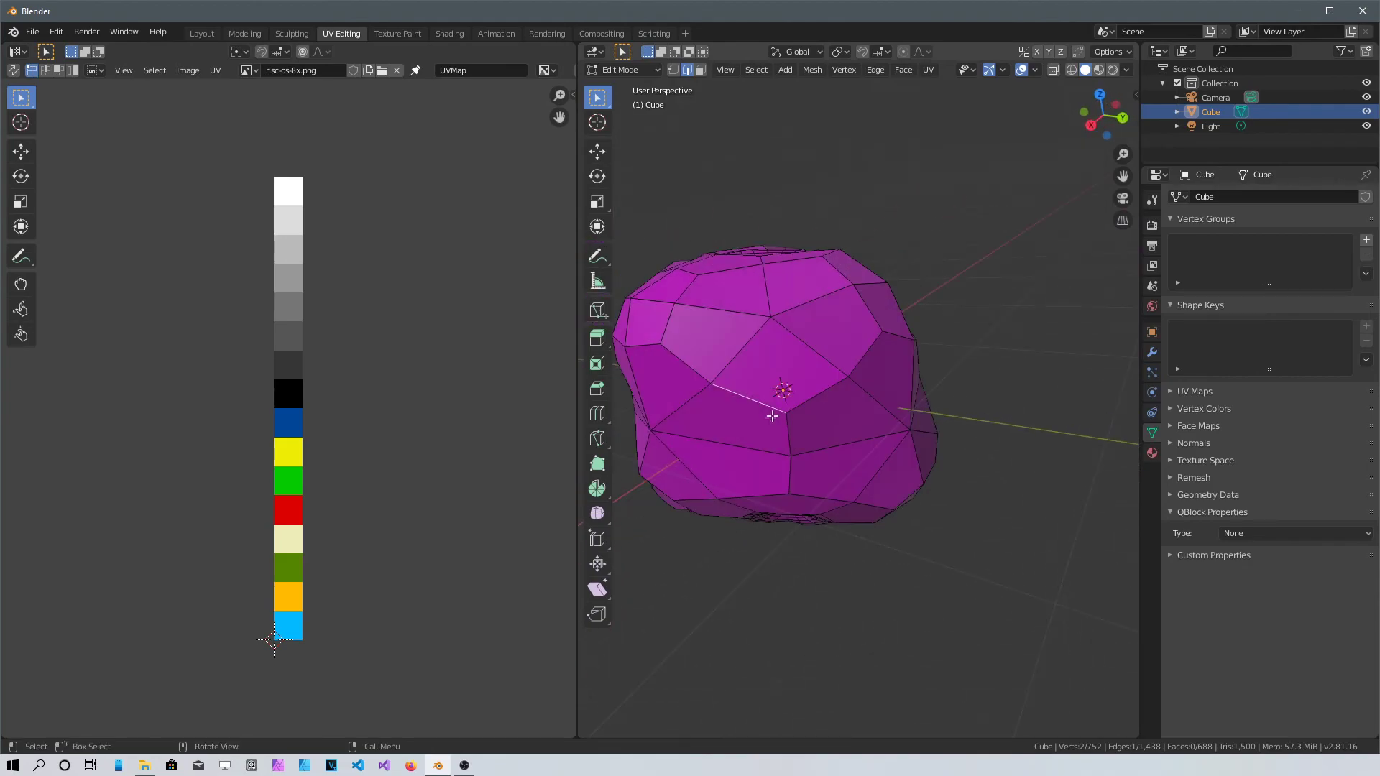
middle_click_drag(853, 375, 754, 381)
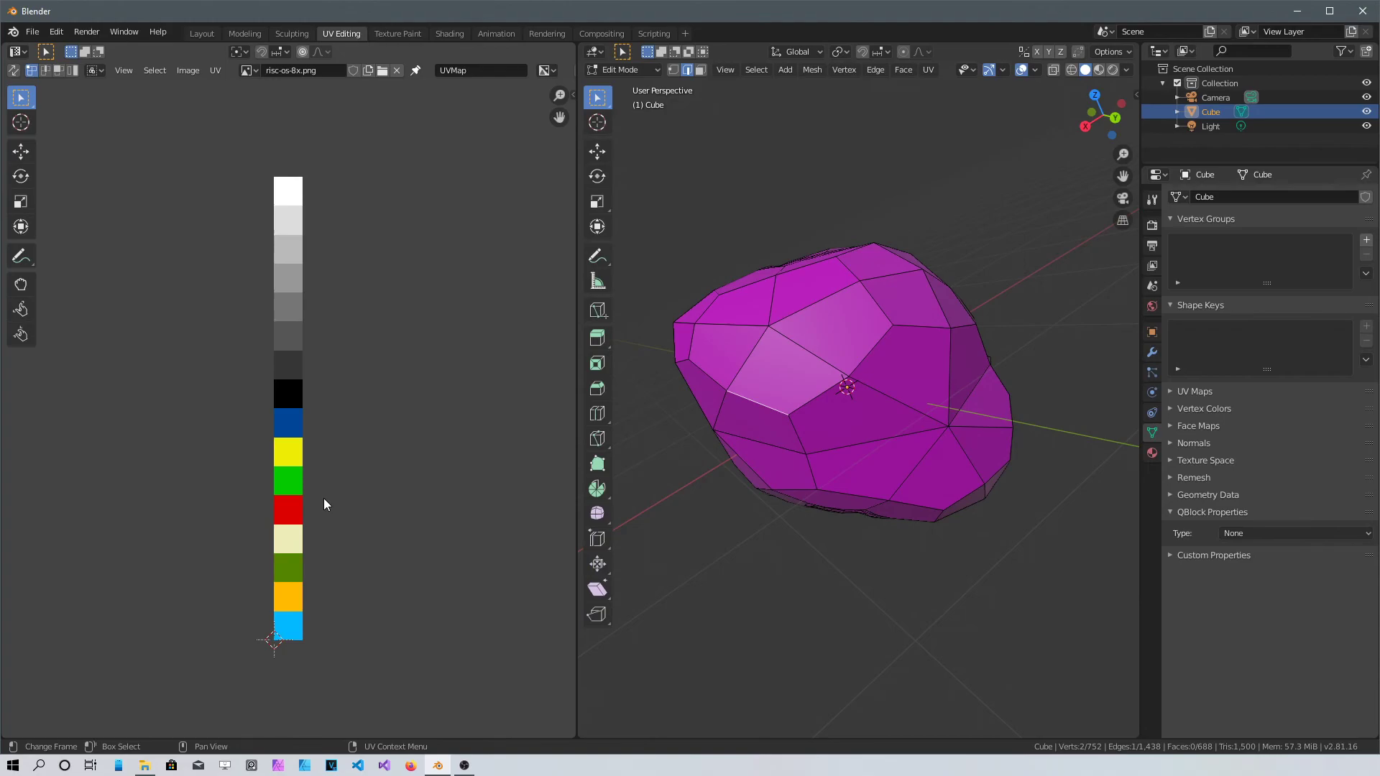
Select the whole rock's UVs and reposition them slightly within the dark grey swatch.
key("a")
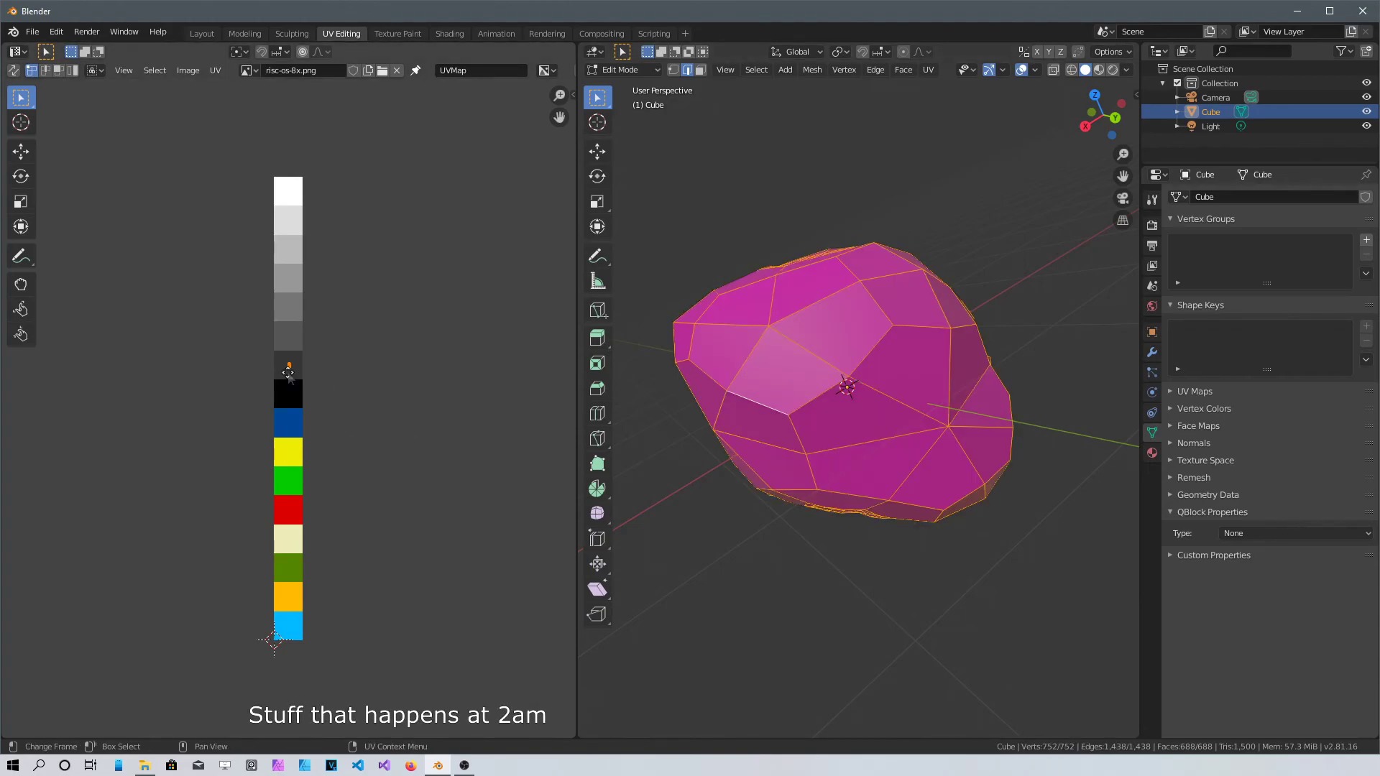
key("g")
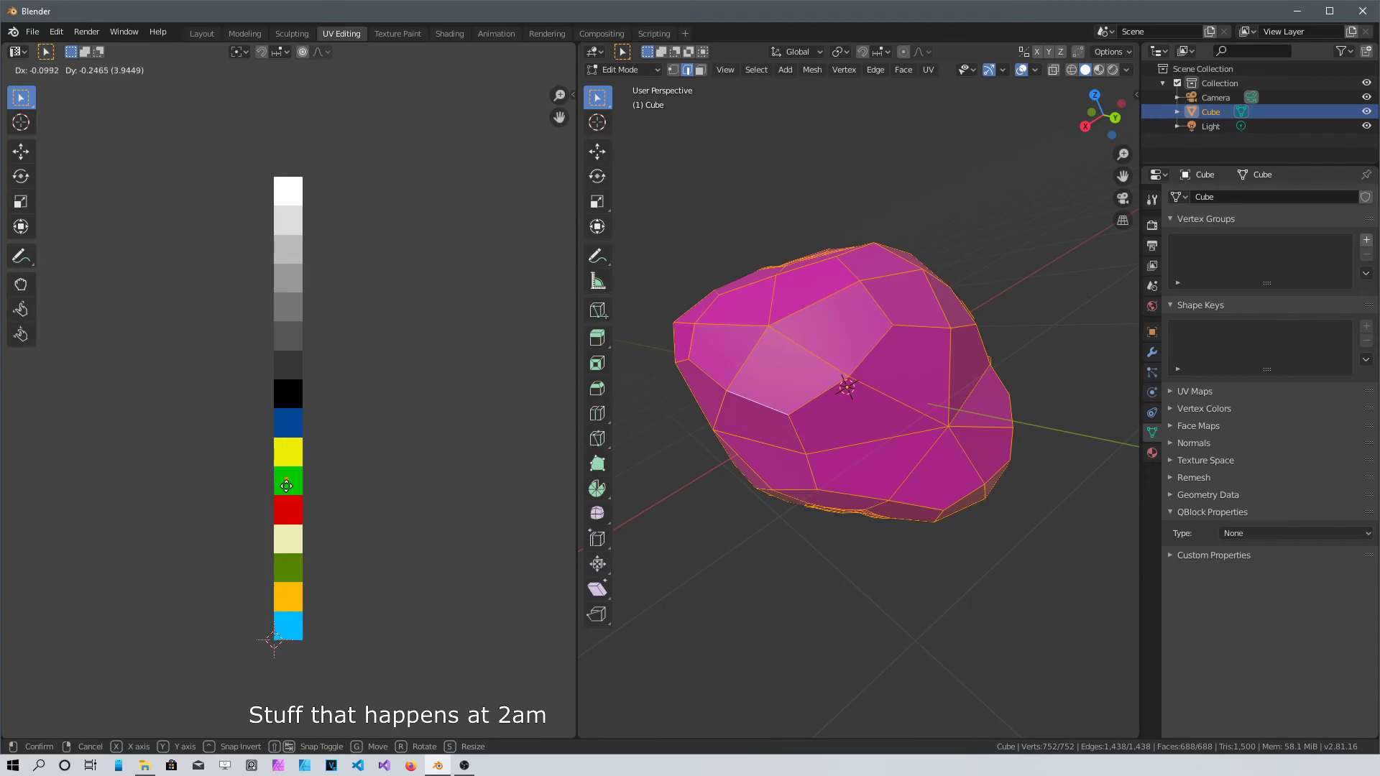
left_click(288, 373)
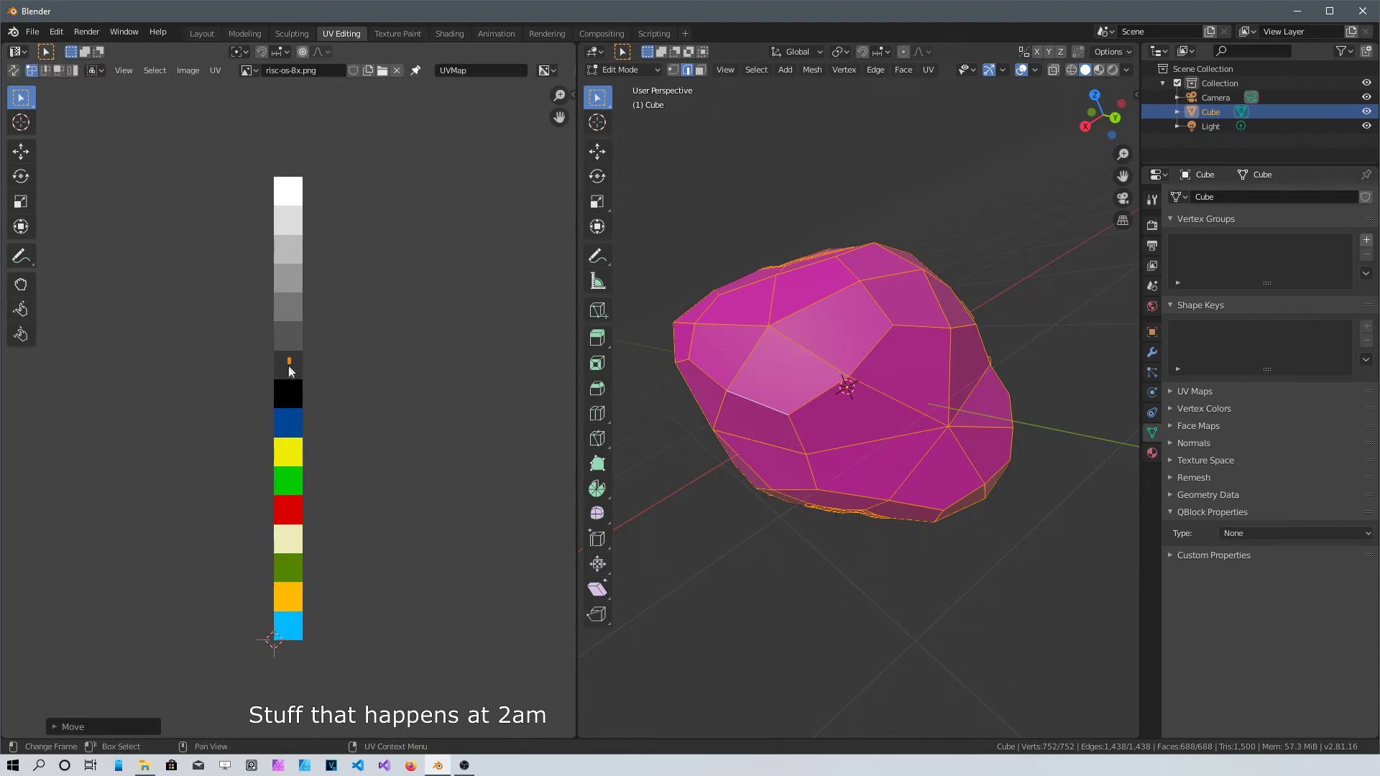
Switch the Image Texture node's image to risc-os-8x.png in the Shading workspace and check the textured rock.
left_click(450, 33)
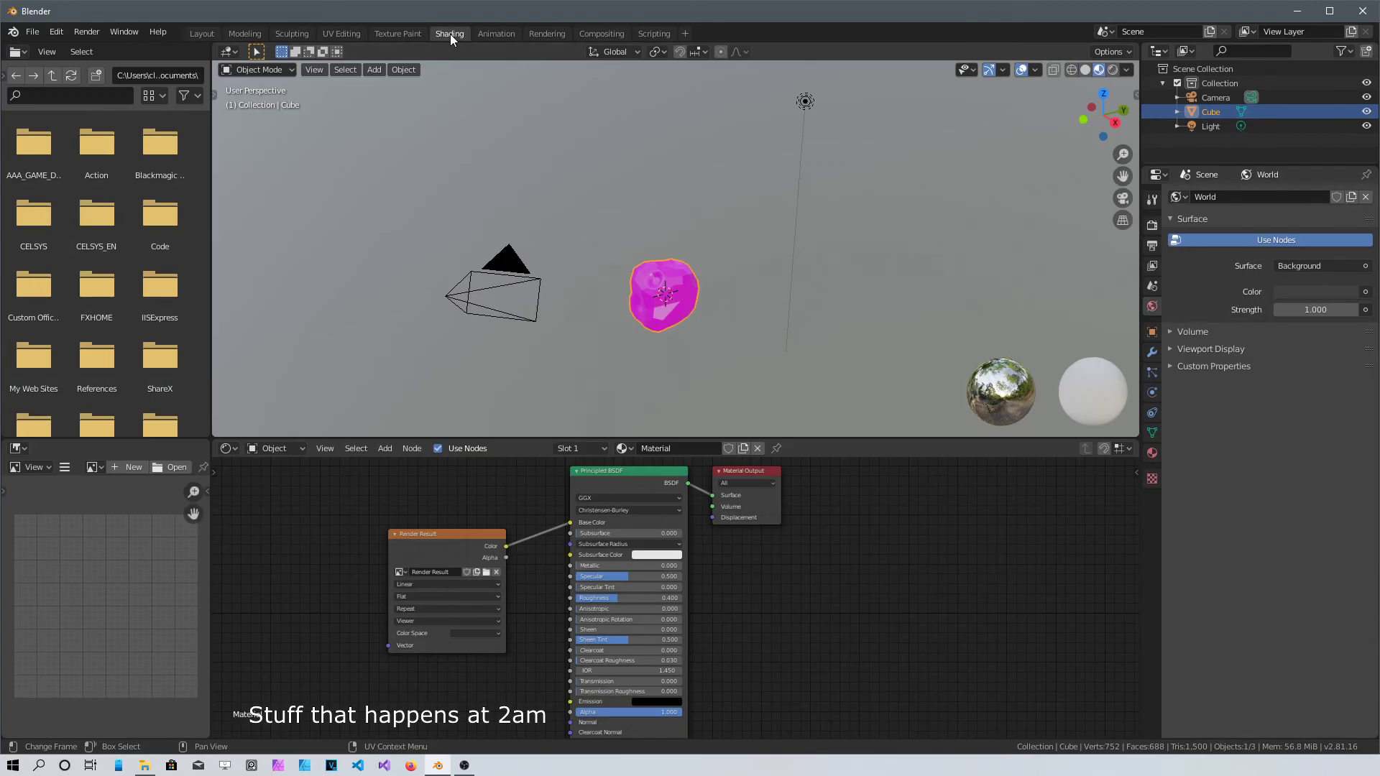
left_click(401, 572)
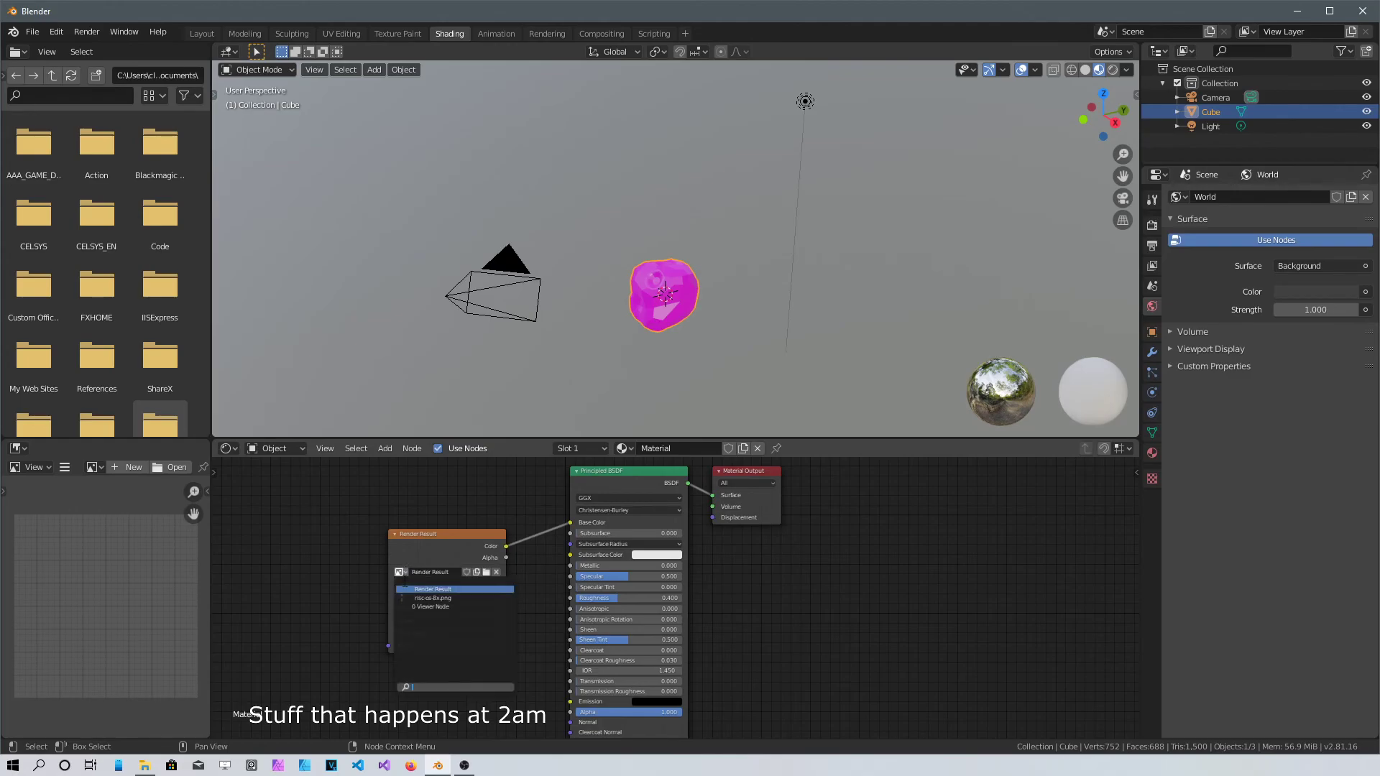
left_click(407, 597)
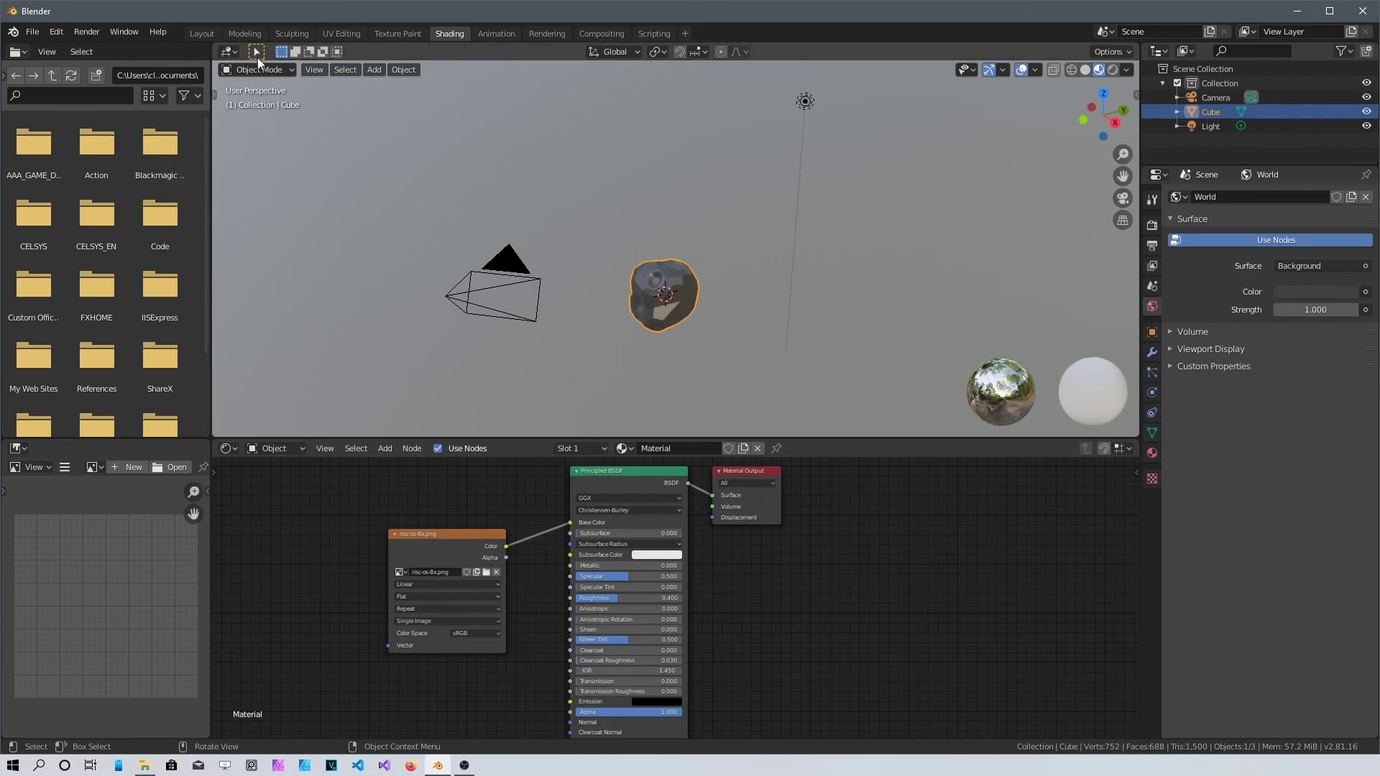
scroll(676, 288, "up", 3)
middle_click_drag(662, 317, 751, 195)
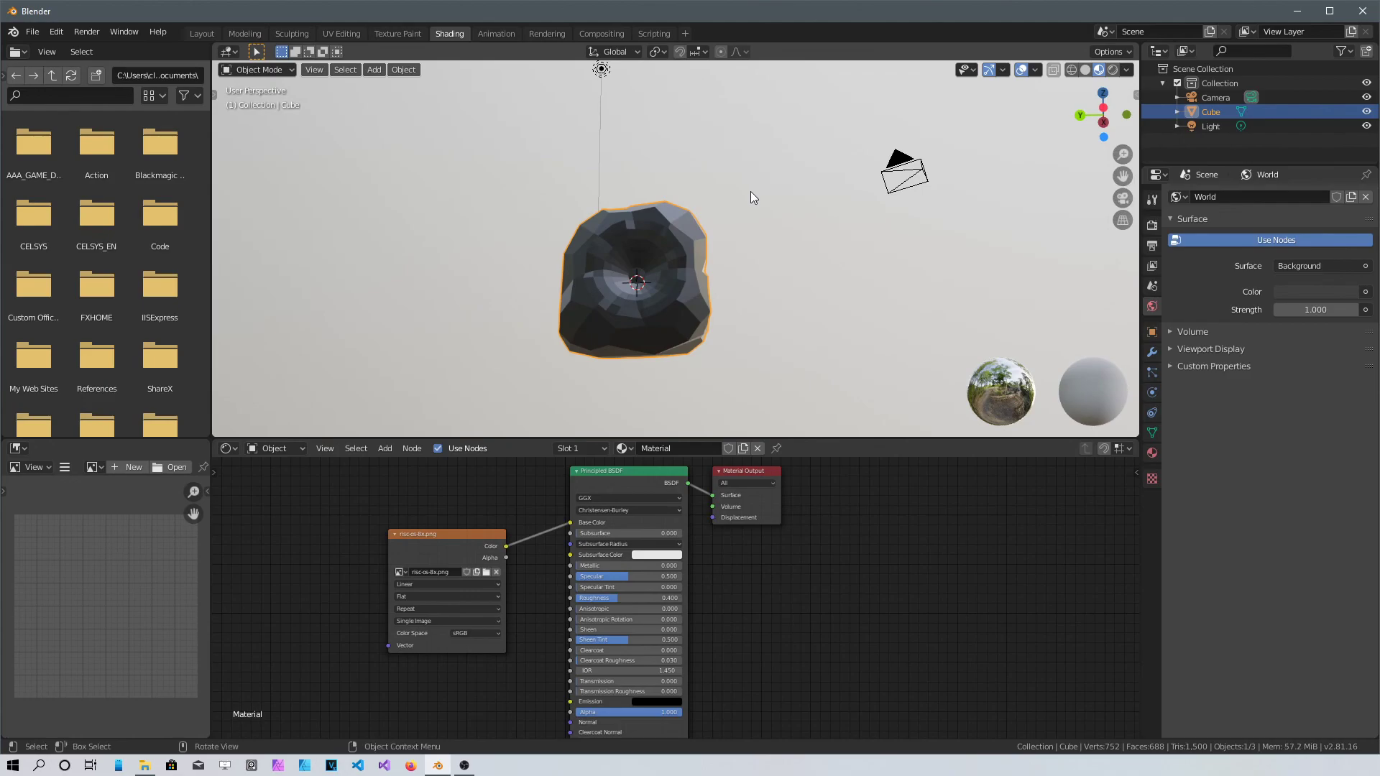